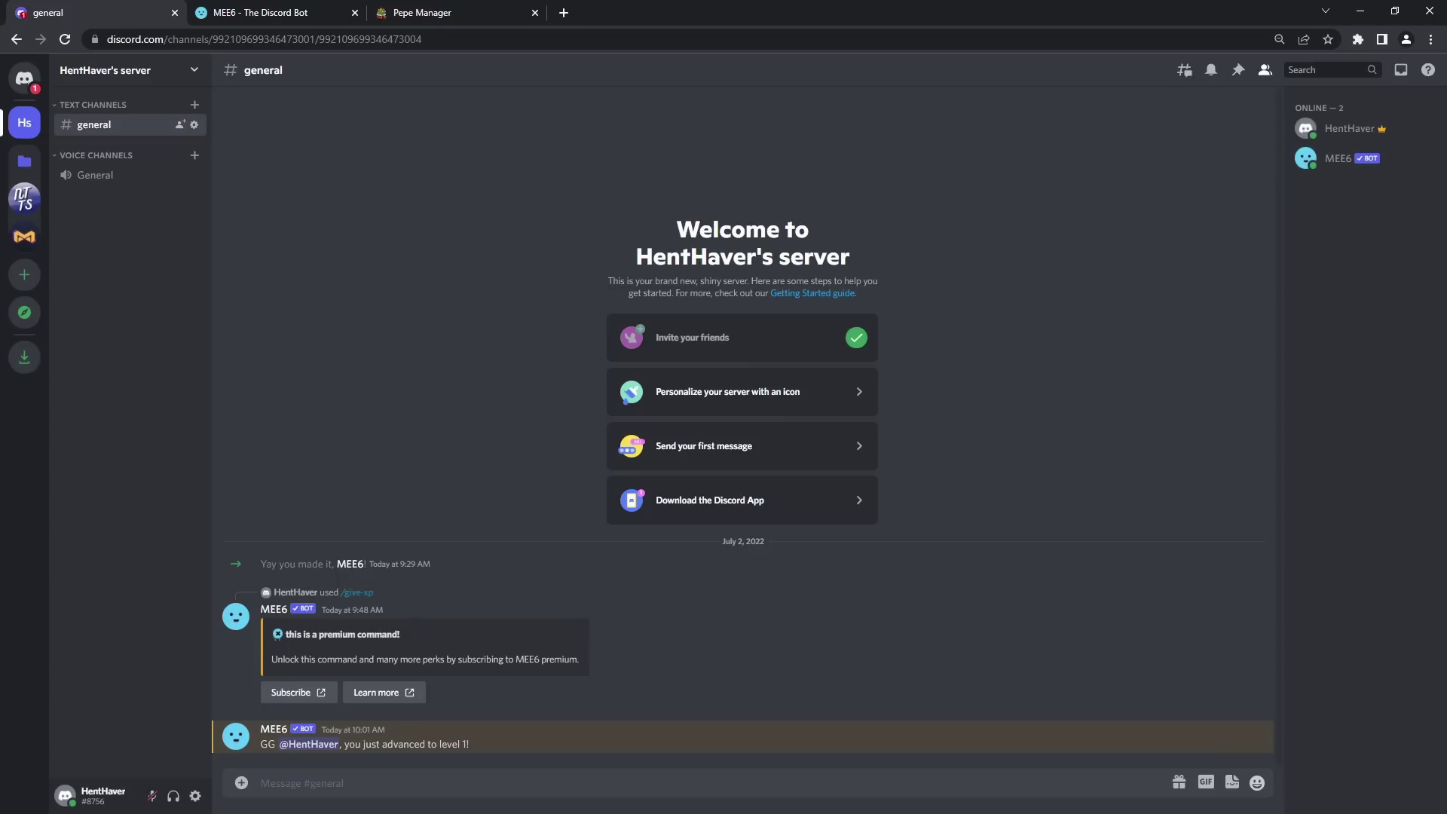
# Step: Check in MEE6's leaderboard settings that the server's leaderboard is public
pyautogui.click(256, 17)
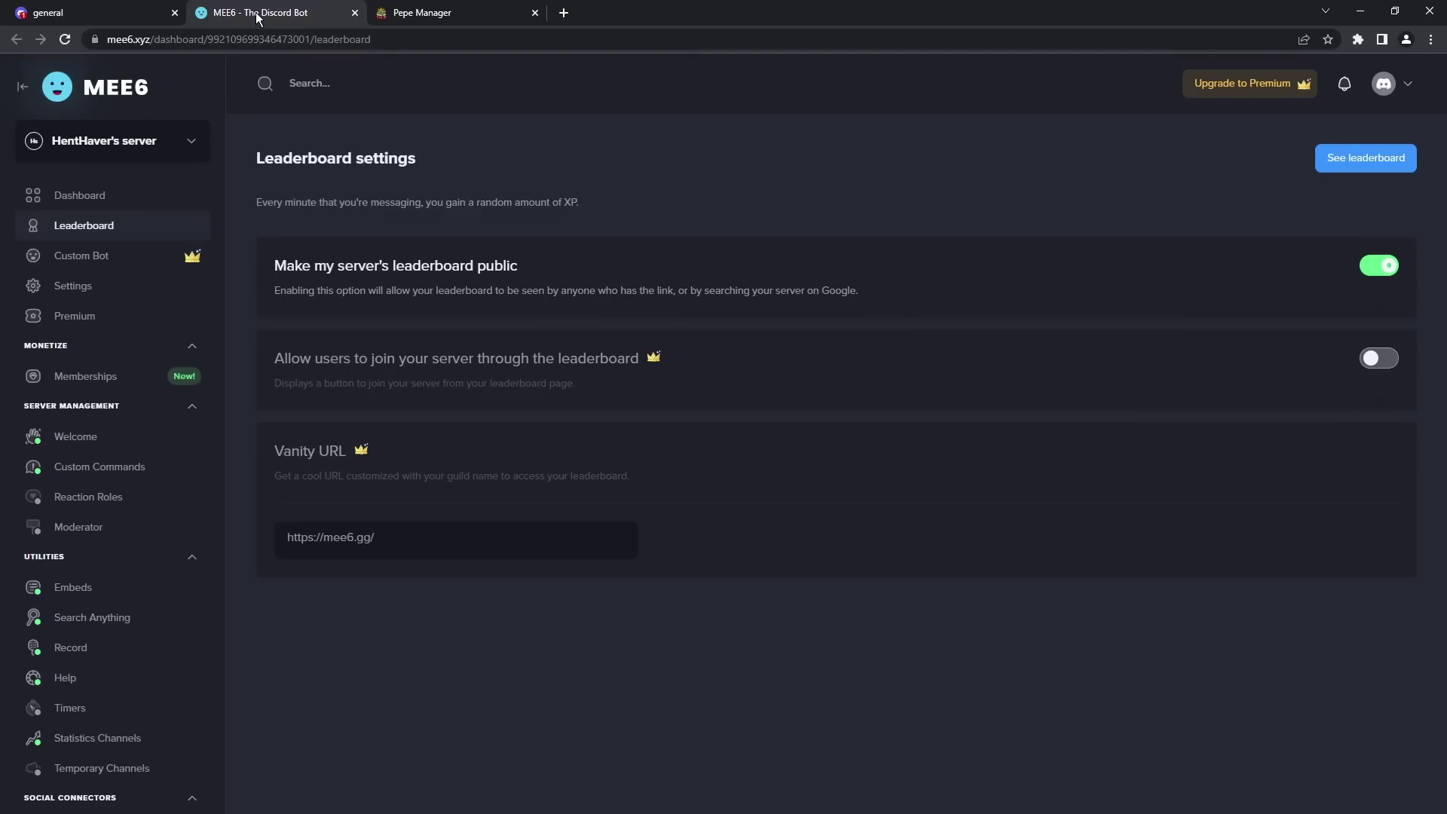
pyautogui.click(70, 228)
# Step: Invite the Pepe Manager bot from its website to the Discord server, authorizing access and passing the human check
pyautogui.click(415, 6)
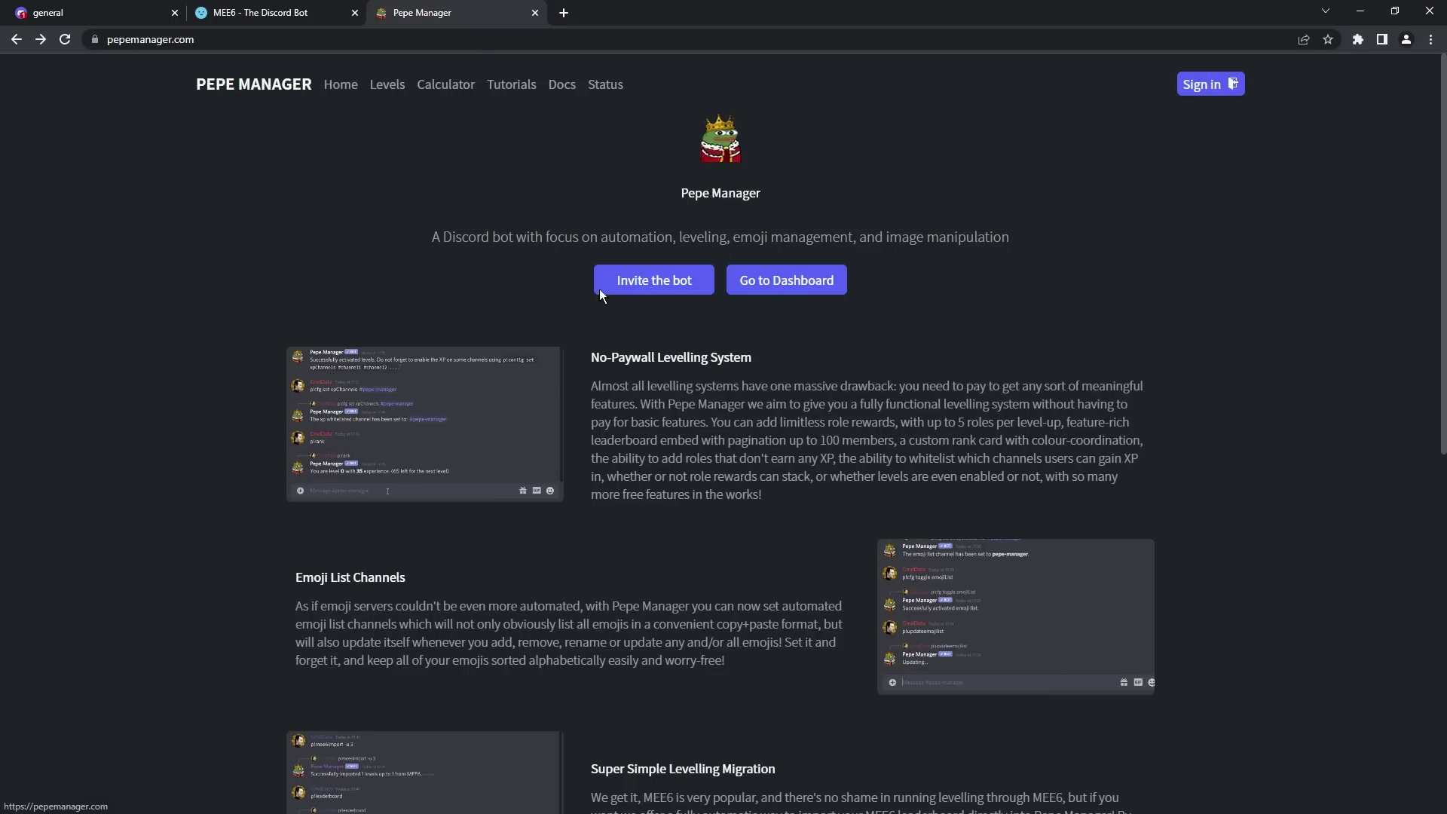
pyautogui.click(653, 283)
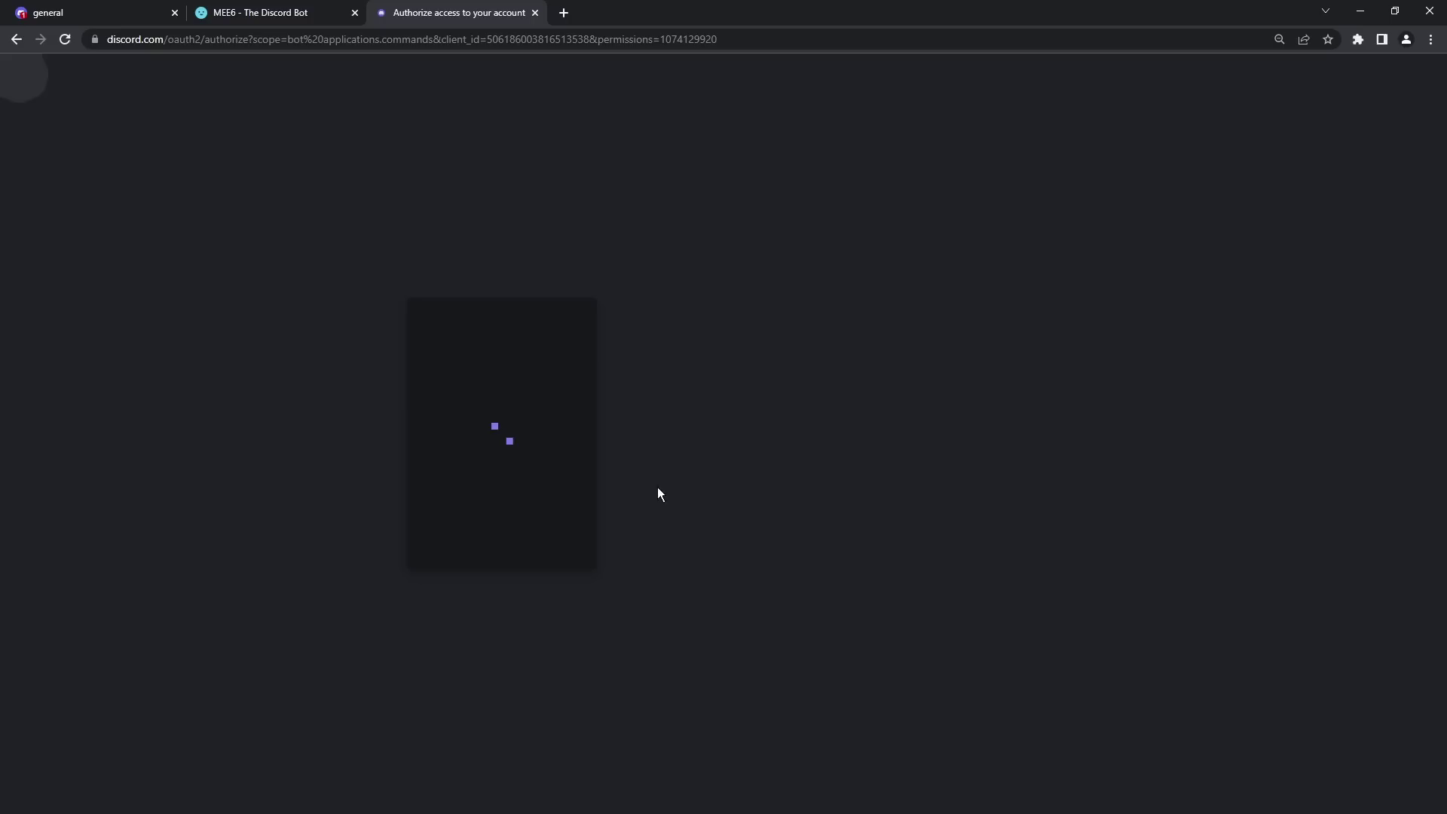
pyautogui.click(508, 562)
pyautogui.click(464, 585)
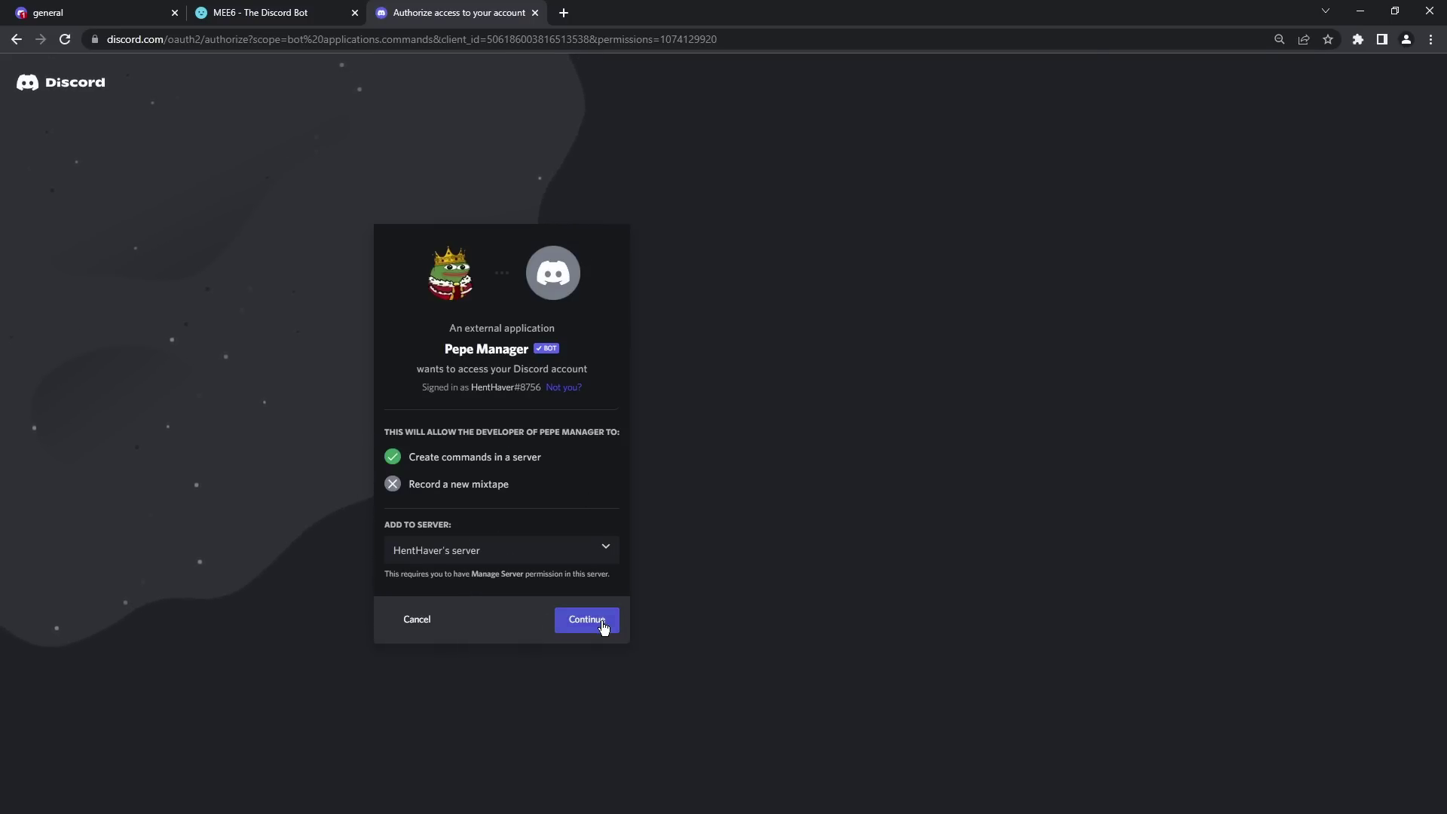
pyautogui.click(601, 626)
pyautogui.click(588, 722)
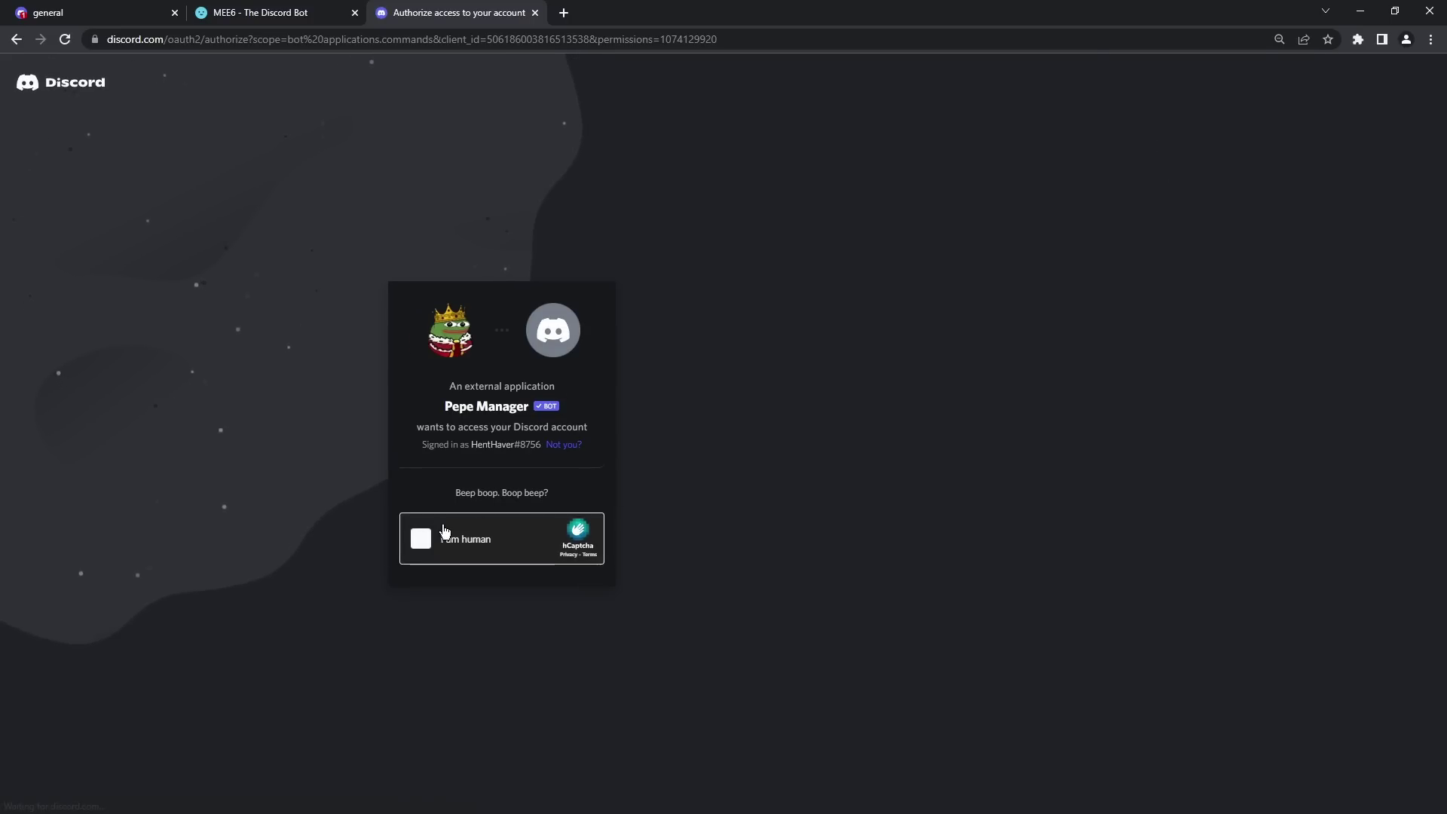
pyautogui.click(423, 540)
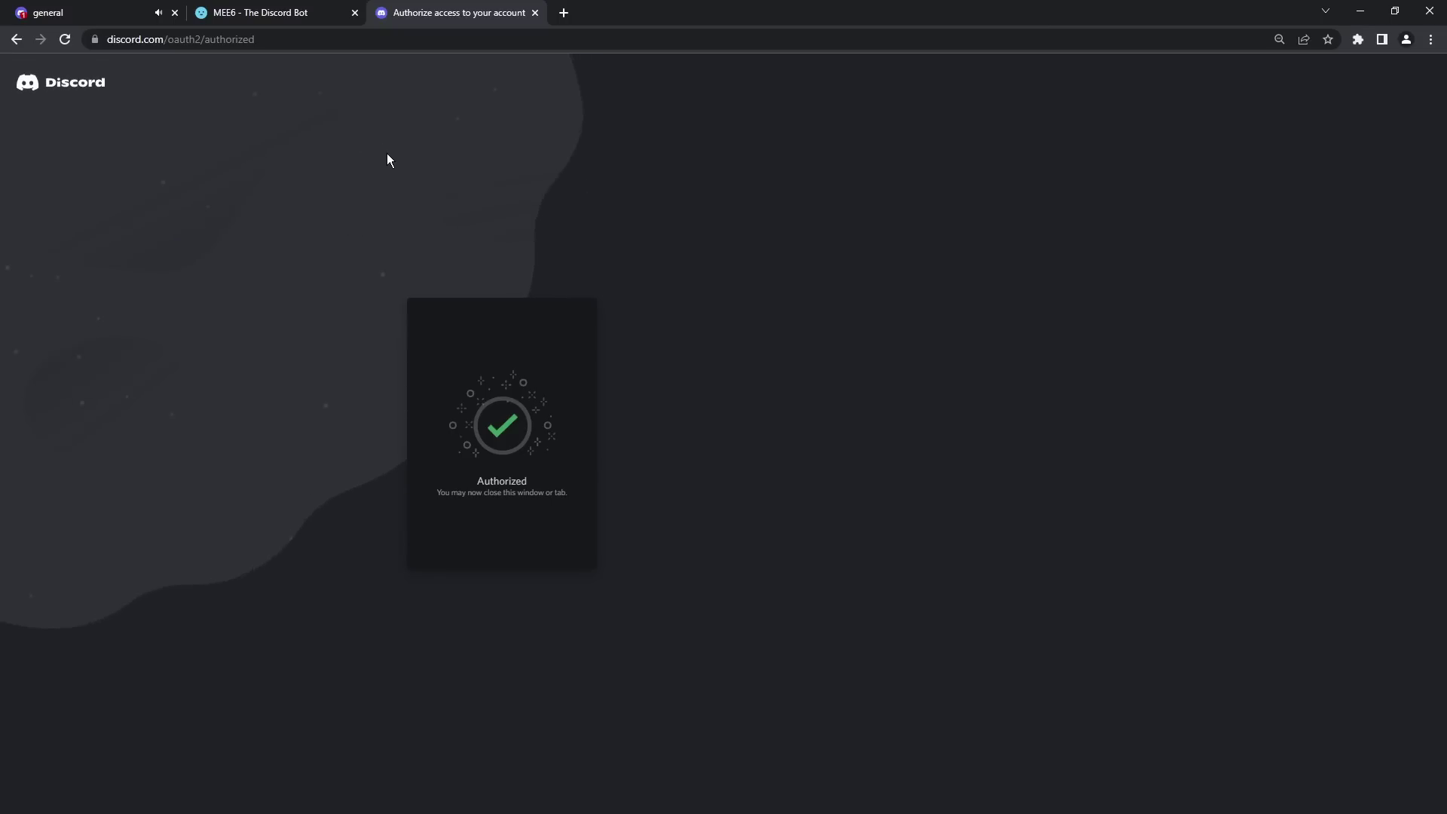
# Step: Return to the Pepe Manager home page, sign in with the Discord account and go to the bot's dashboard
pyautogui.rightClick(16, 40)
pyautogui.click(45, 82)
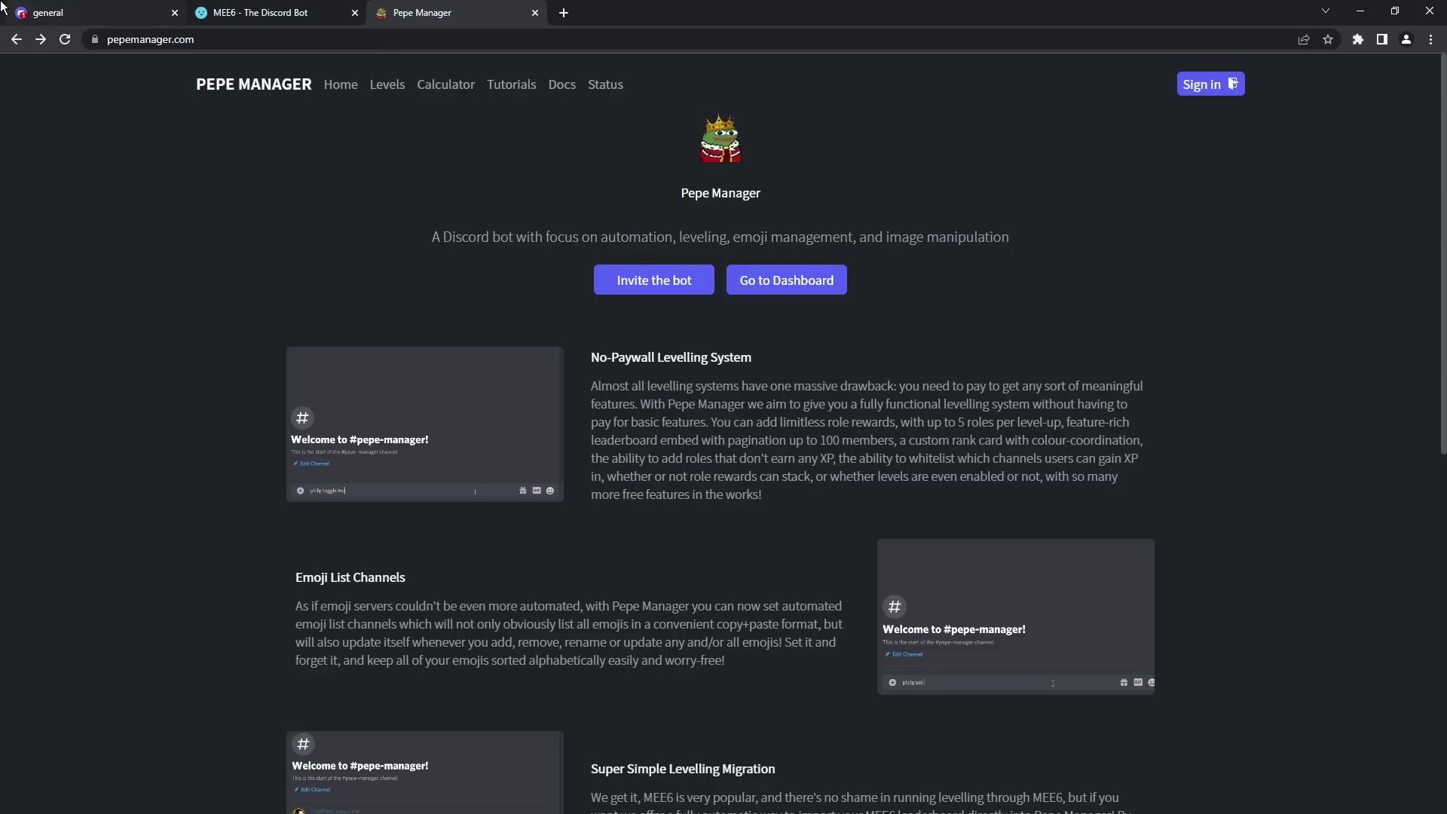
pyautogui.click(1215, 92)
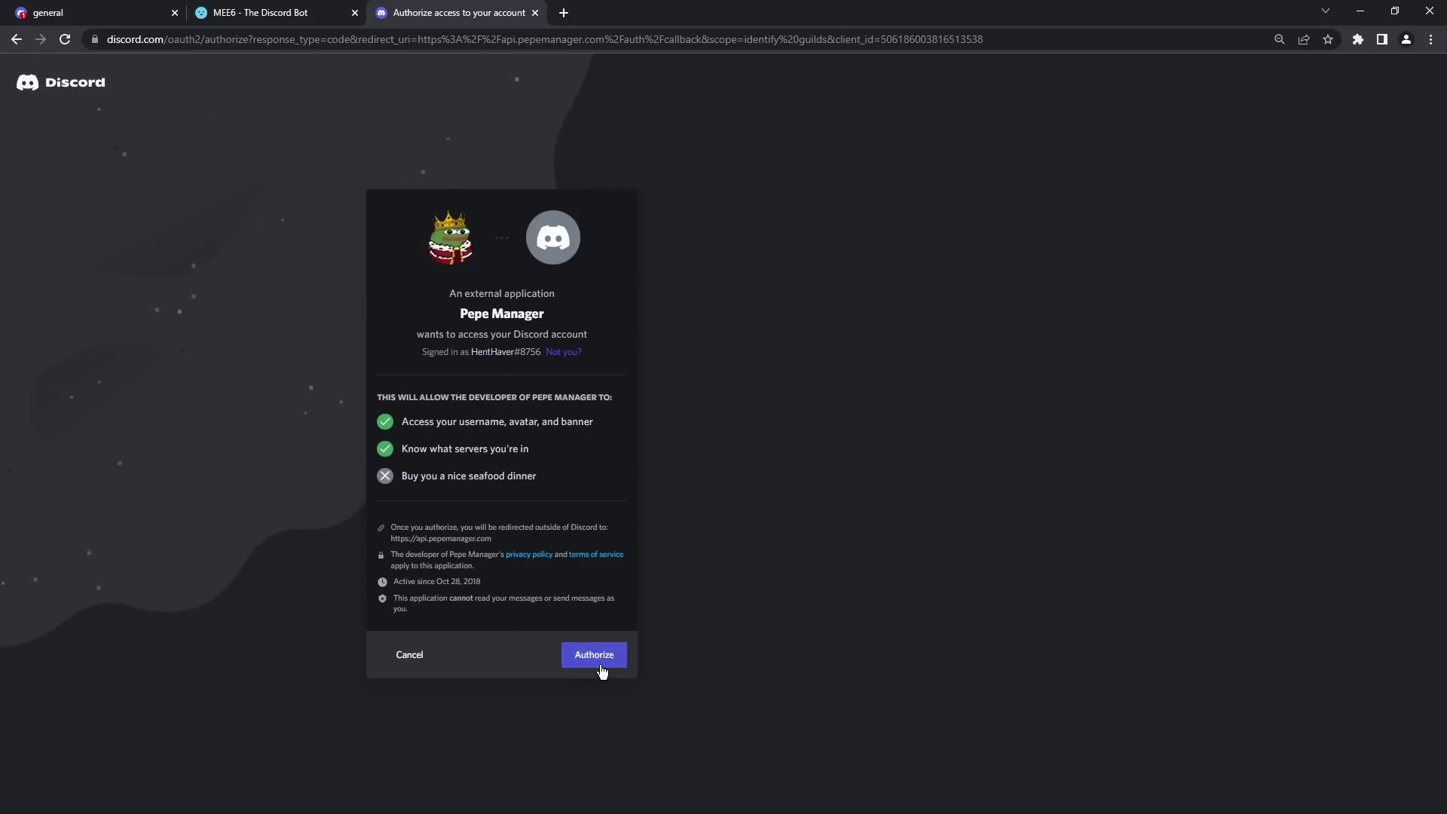
pyautogui.click(591, 663)
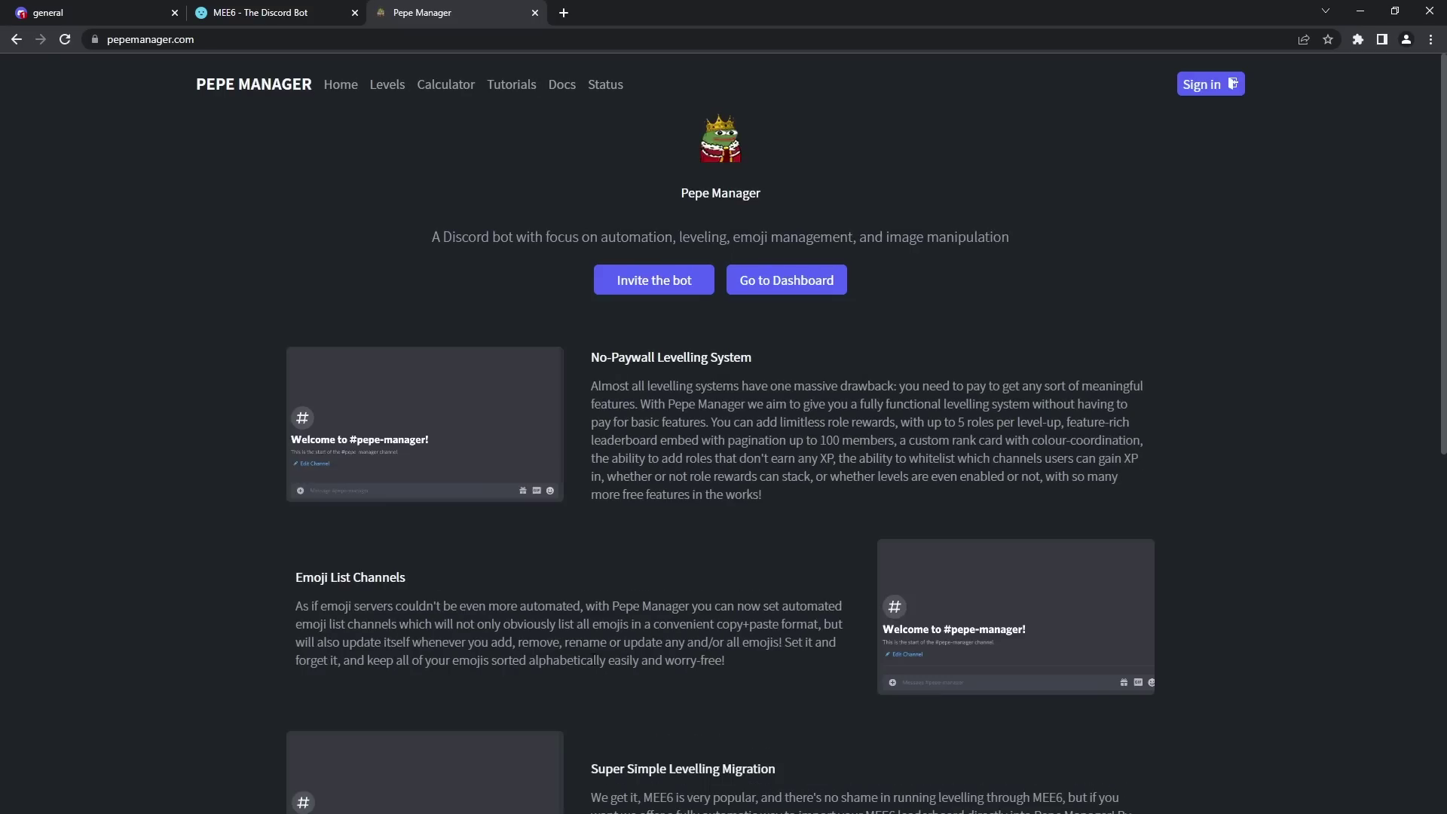
pyautogui.click(786, 280)
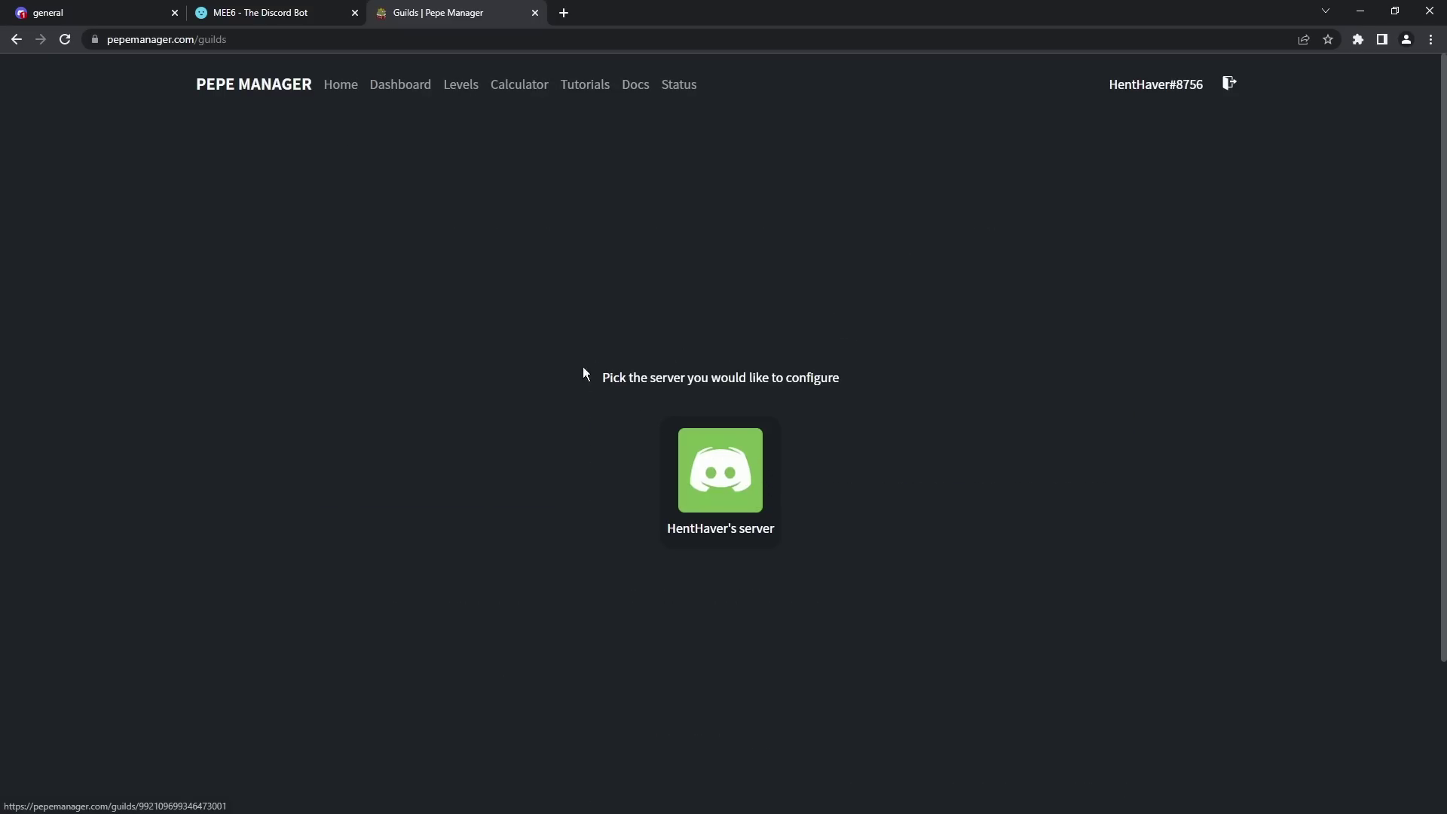
# Step: Move the Pepe Manager role above all other roles in the Discord server settings and save the order
pyautogui.click(111, 8)
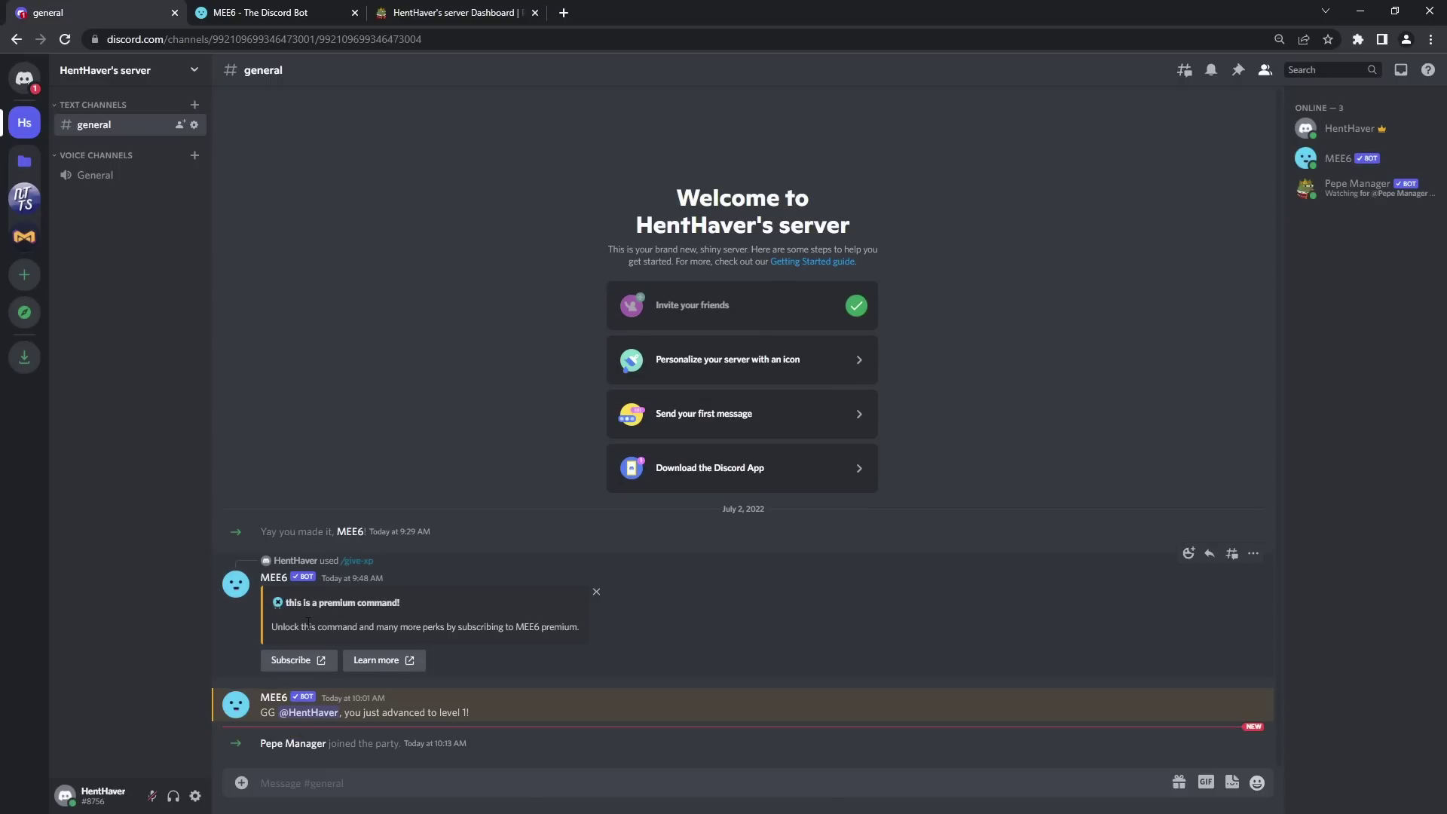
pyautogui.click(173, 75)
pyautogui.click(84, 153)
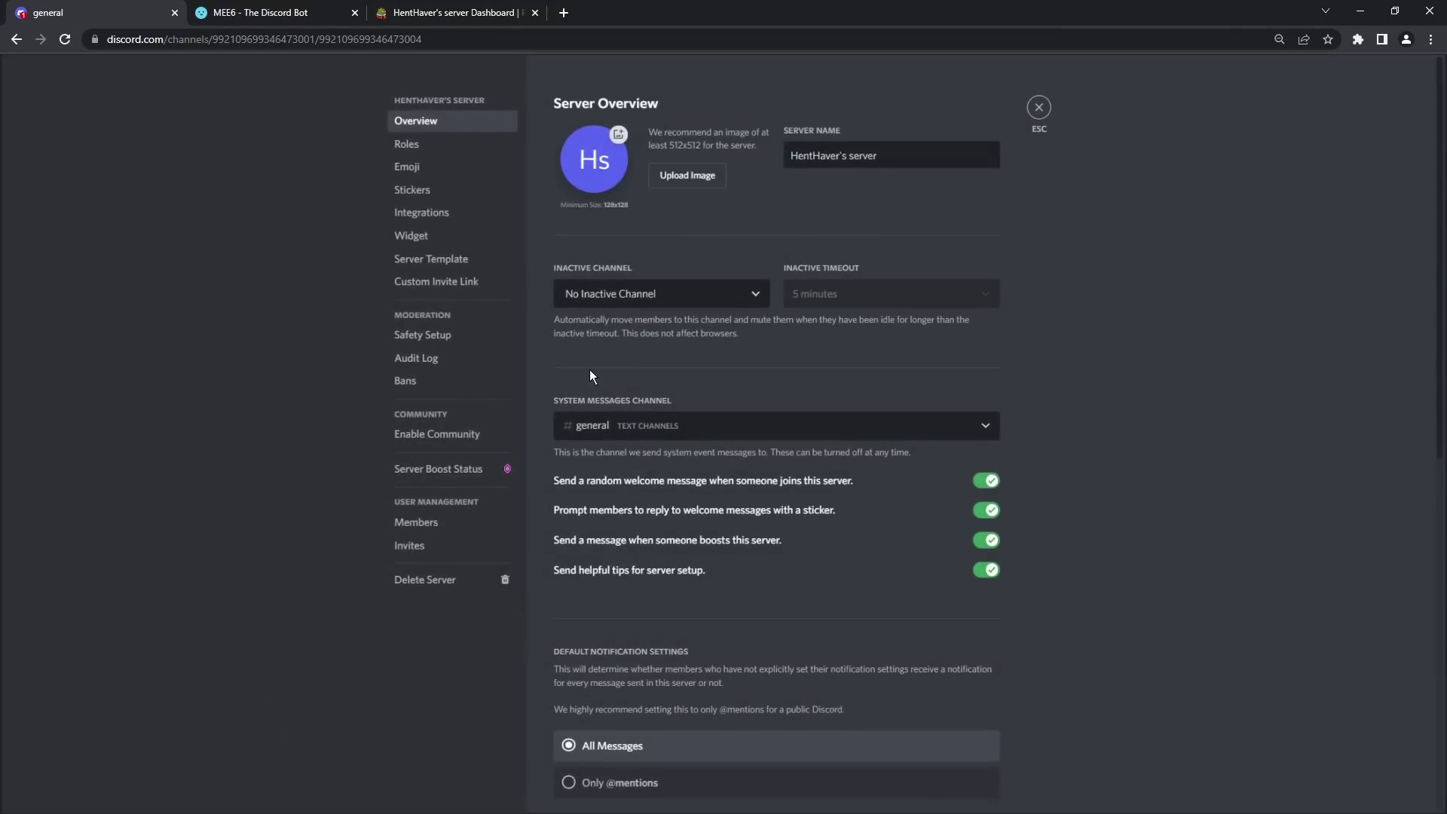
pyautogui.click(406, 145)
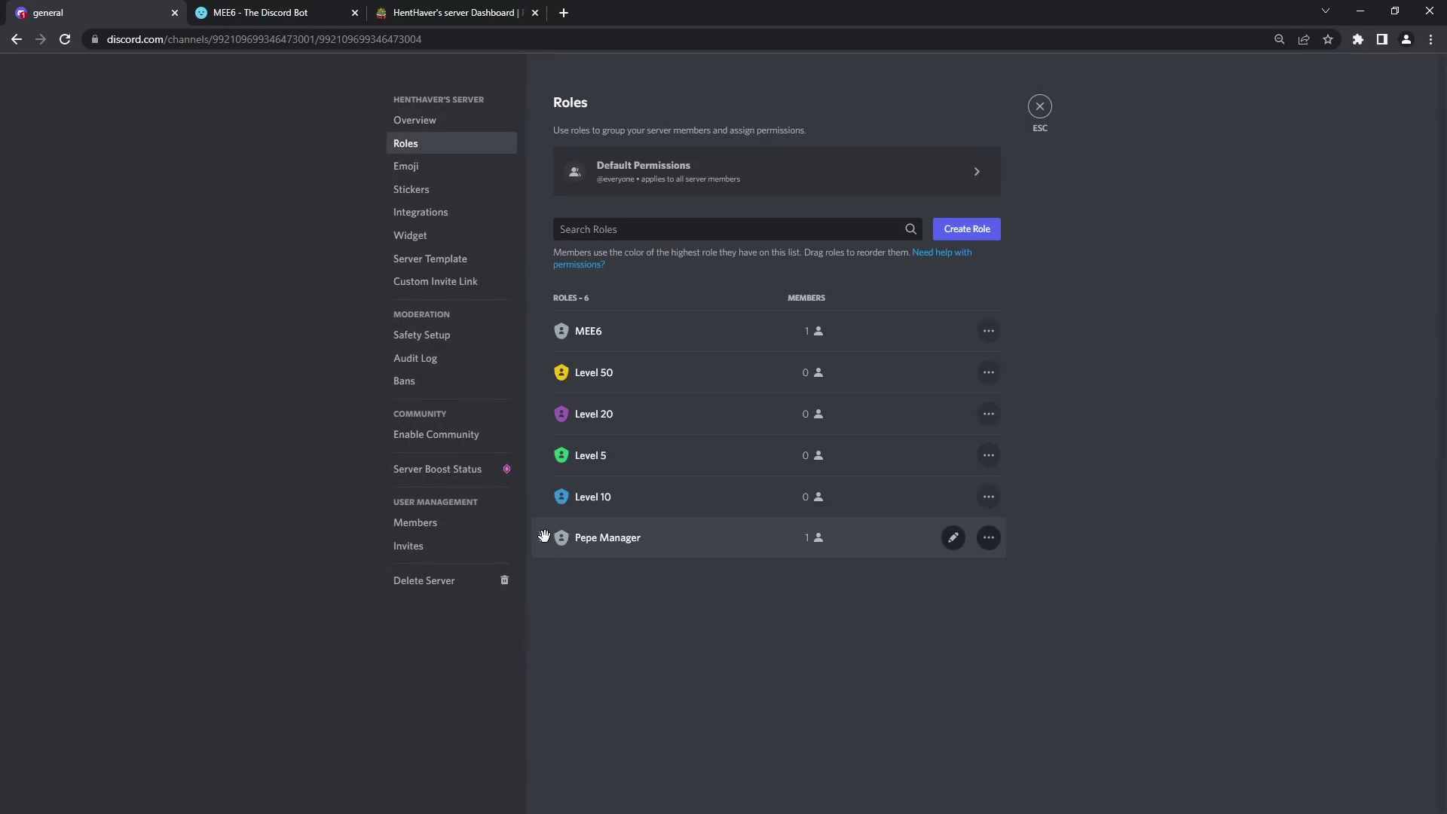
pyautogui.moveTo(544, 535); pyautogui.dragTo(536, 326)
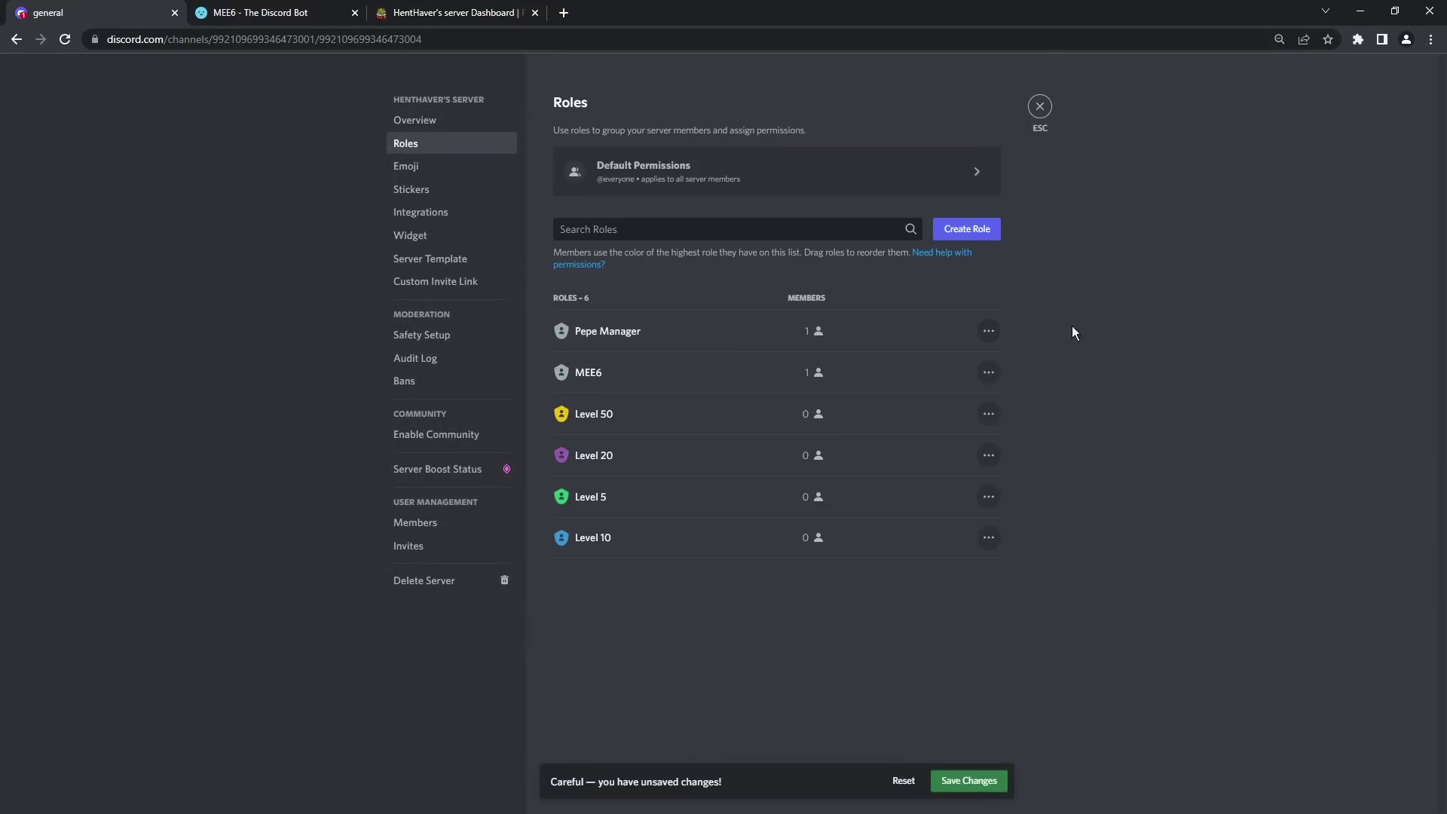
pyautogui.click(970, 788)
pyautogui.click(1047, 110)
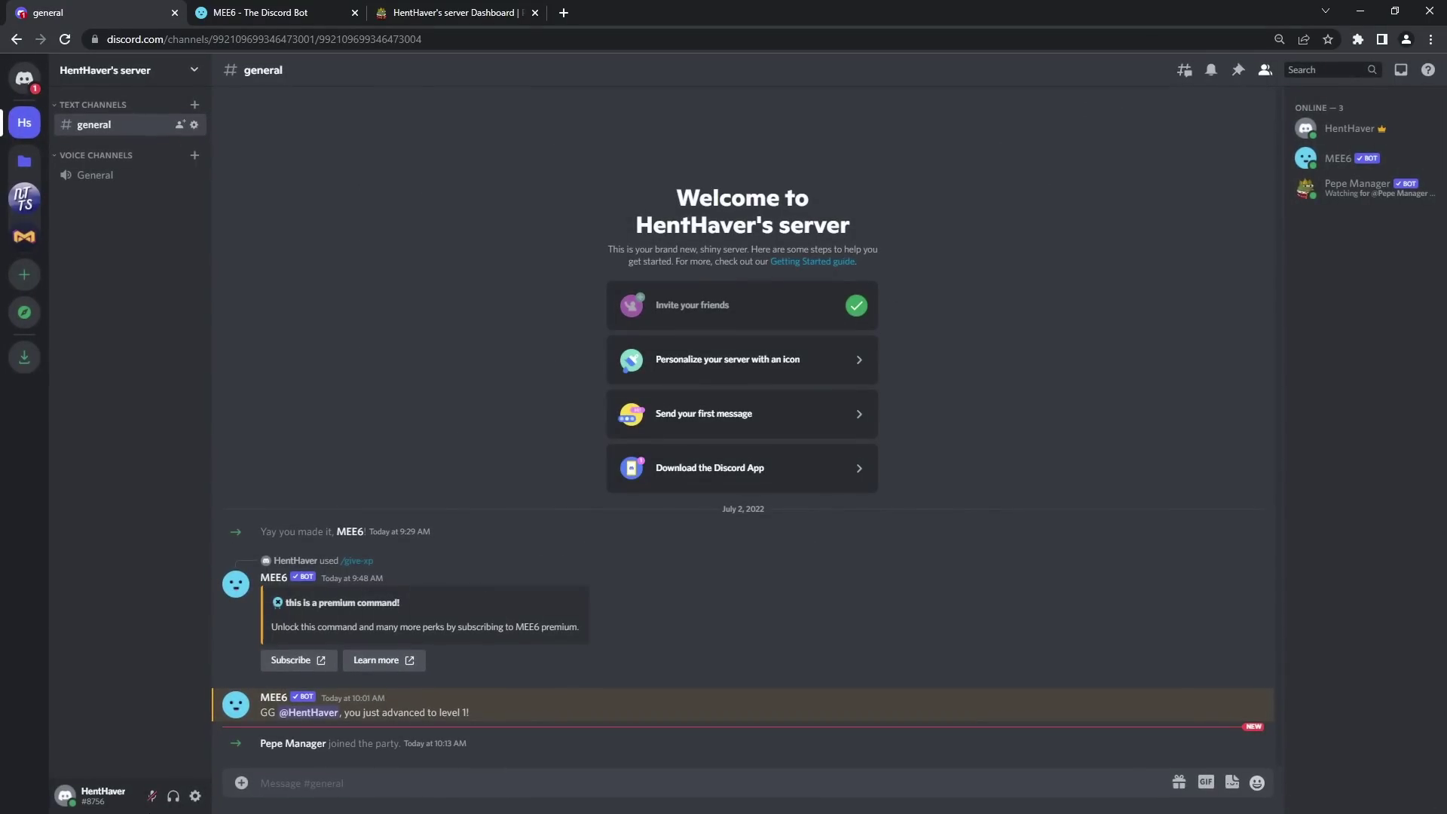
# Step: Check that Developer Mode is enabled in Discord's advanced user settings
pyautogui.click(196, 797)
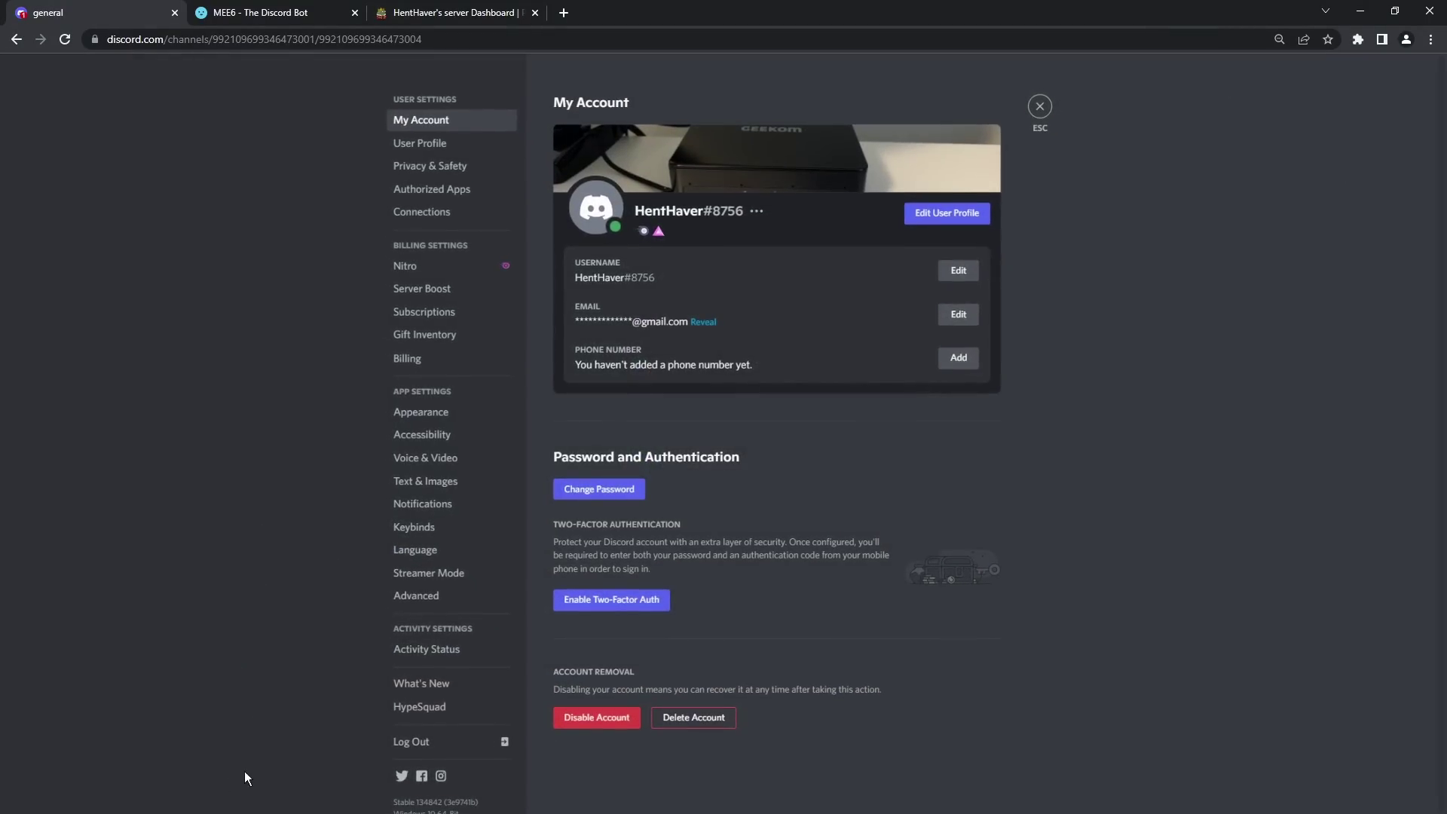
pyautogui.click(417, 596)
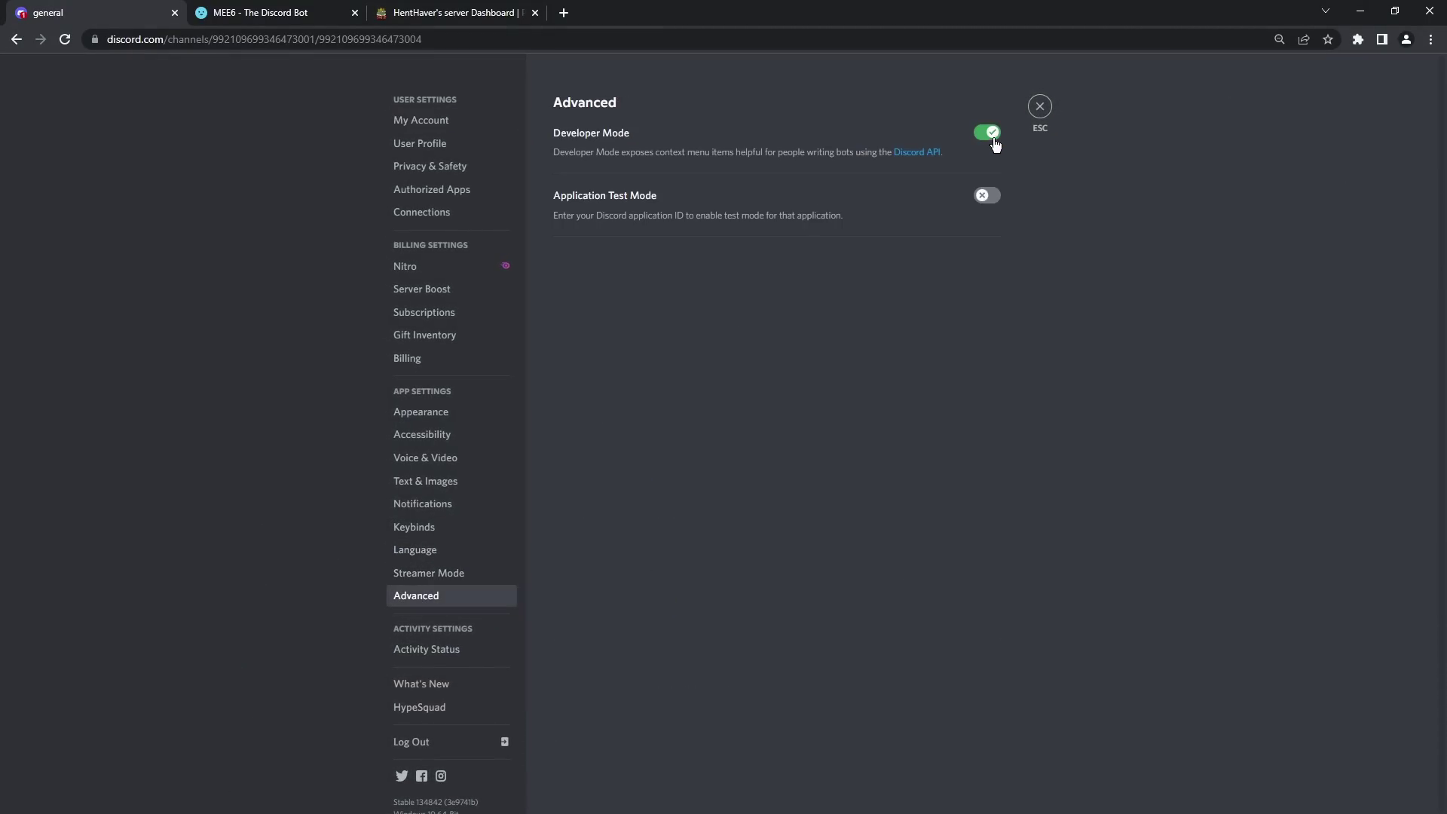
pyautogui.click(1040, 110)
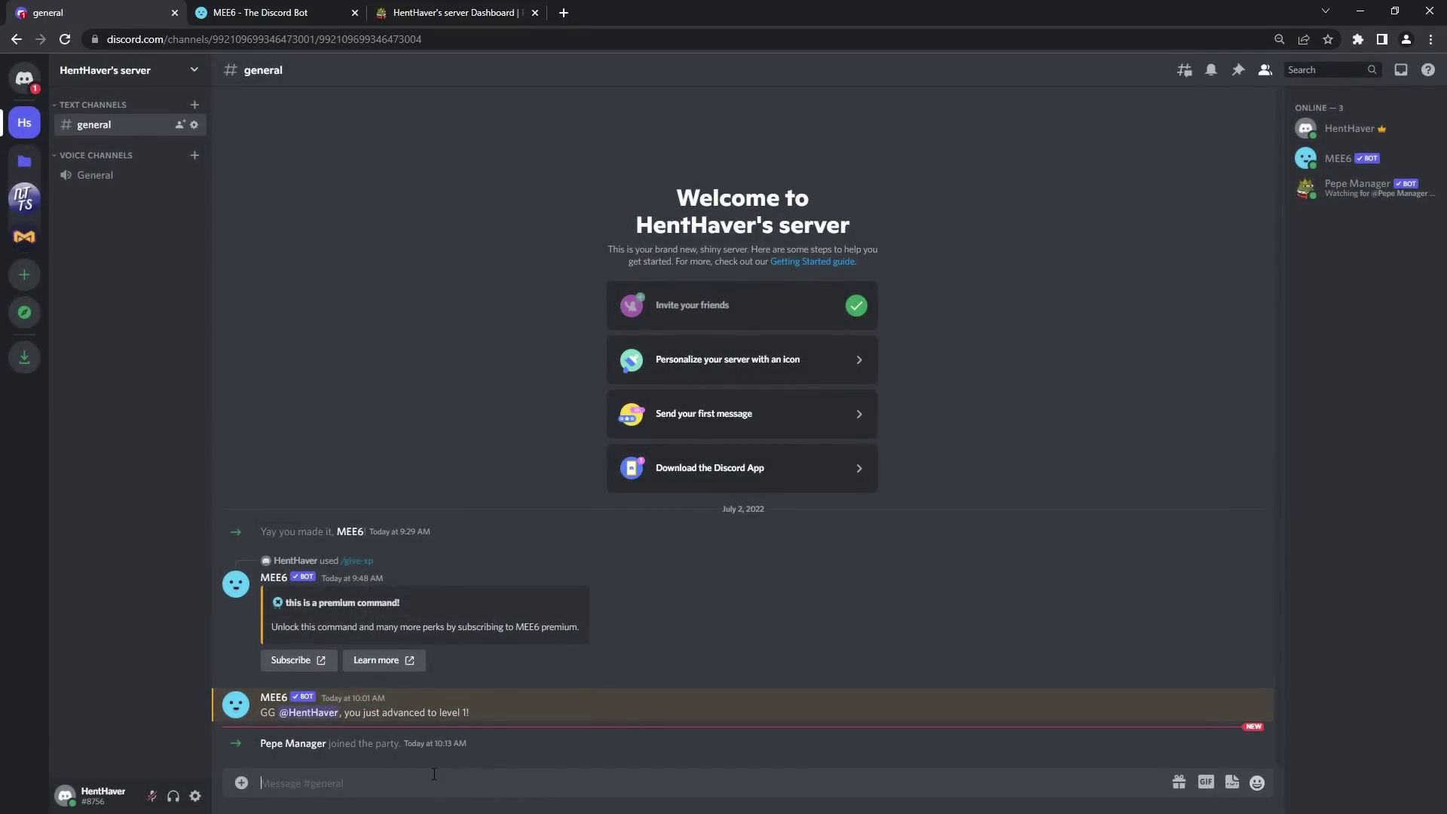
# Step: Send the p!mee6import command in #general with the copied server ID followed by 1
pyautogui.write('p!mee6import')
pyautogui.rightClick(24, 123)
pyautogui.click(55, 428)
pyautogui.hotkey('ctrl', 'v')
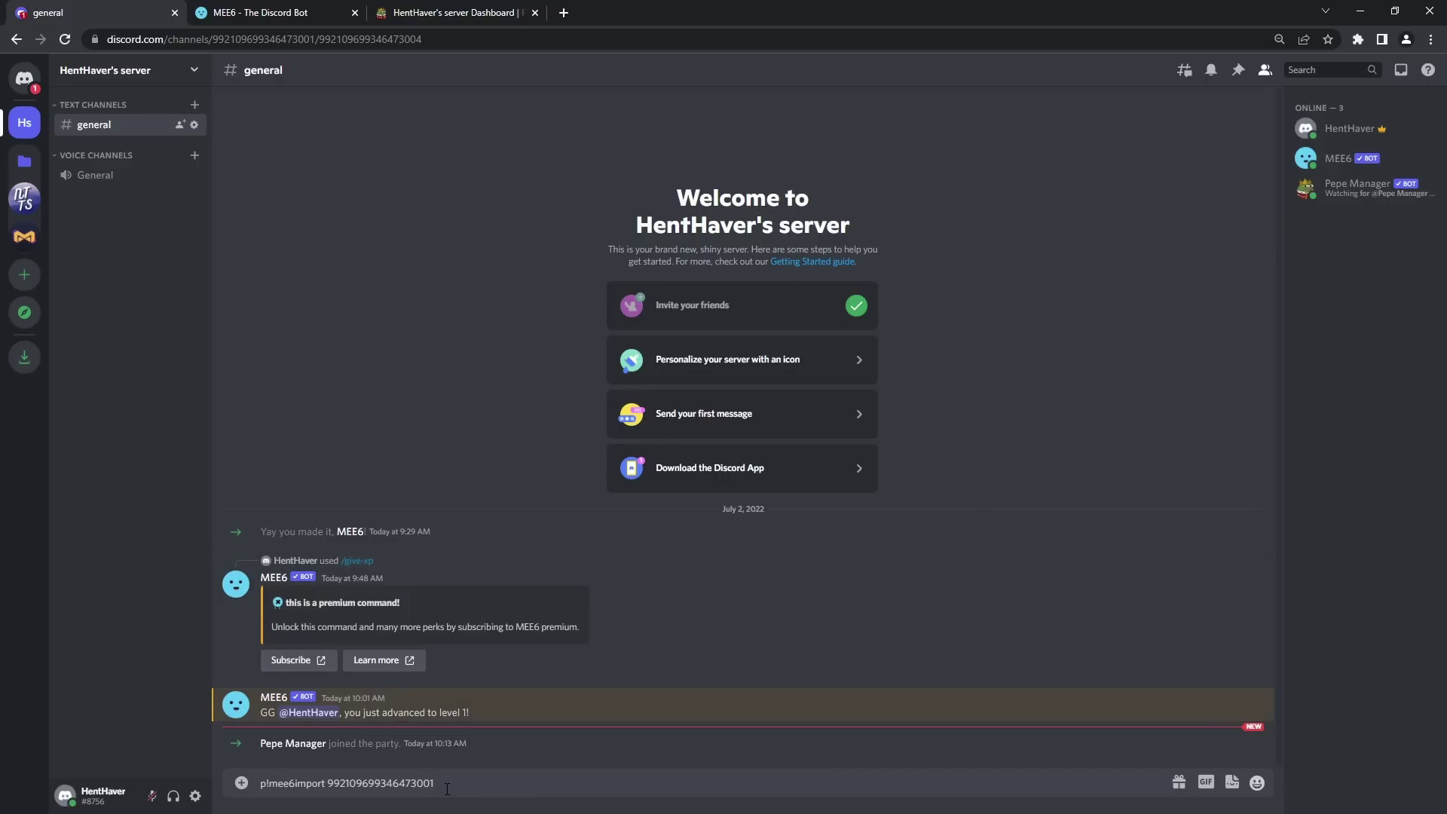
pyautogui.write('1')
pyautogui.press('Return')
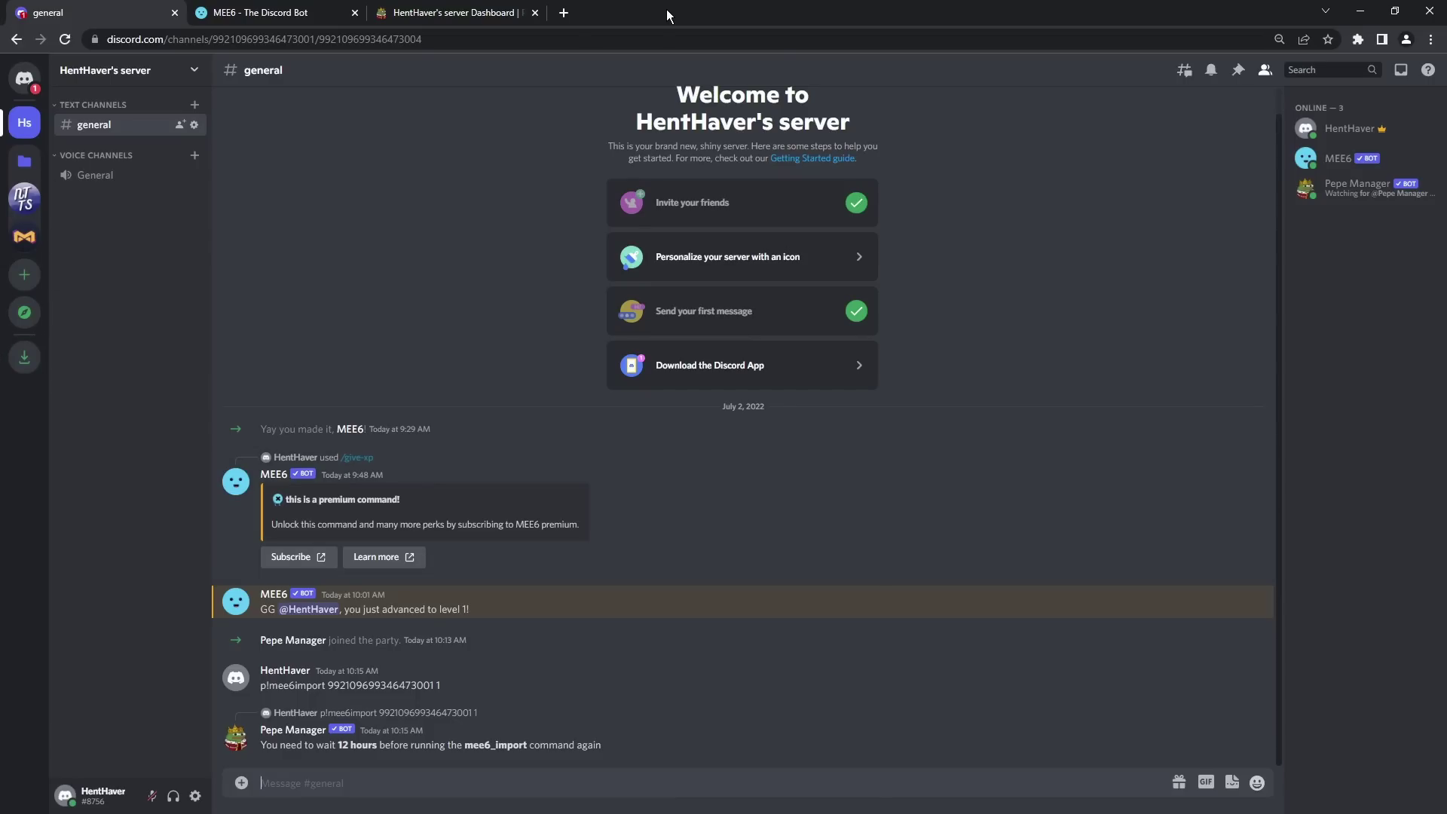
# Step: Kick the MEE6 bot from the server and close its dashboard page
pyautogui.rightClick(1338, 158)
pyautogui.click(1233, 414)
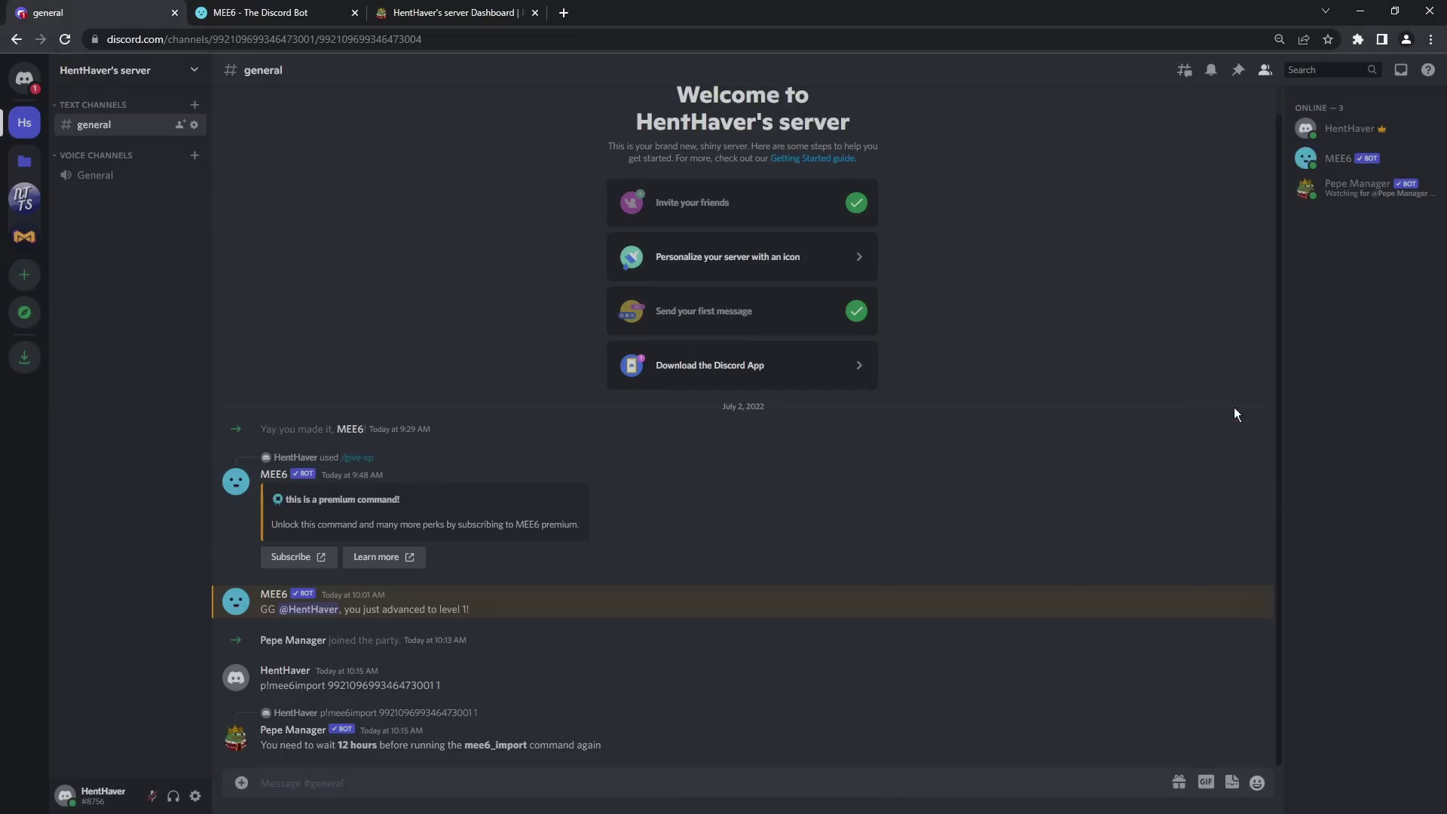
pyautogui.click(836, 517)
pyautogui.click(355, 13)
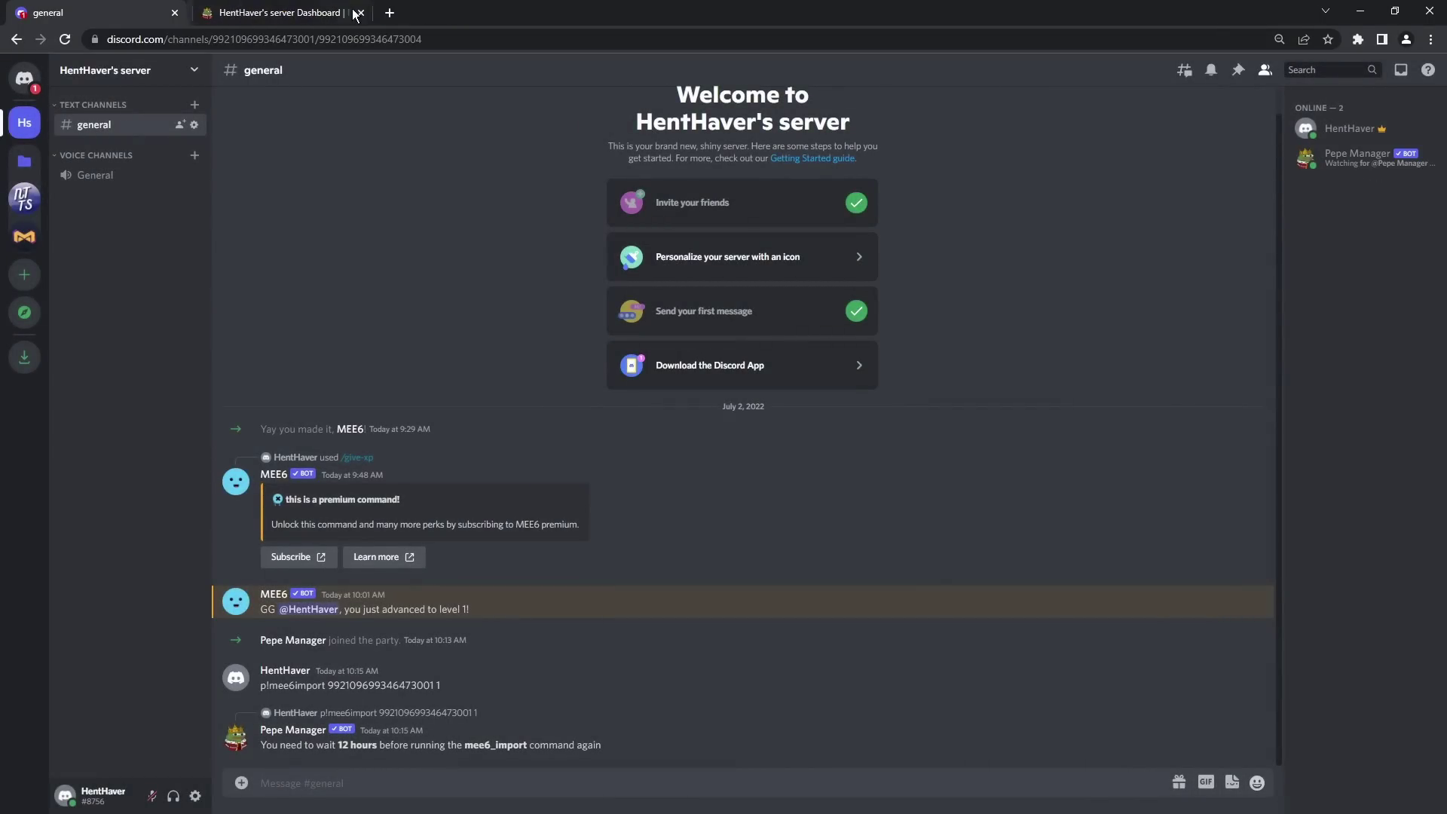
# Step: Try ? as the bot prefix in the Pepe Manager dashboard settings and restore p!
pyautogui.click(256, 7)
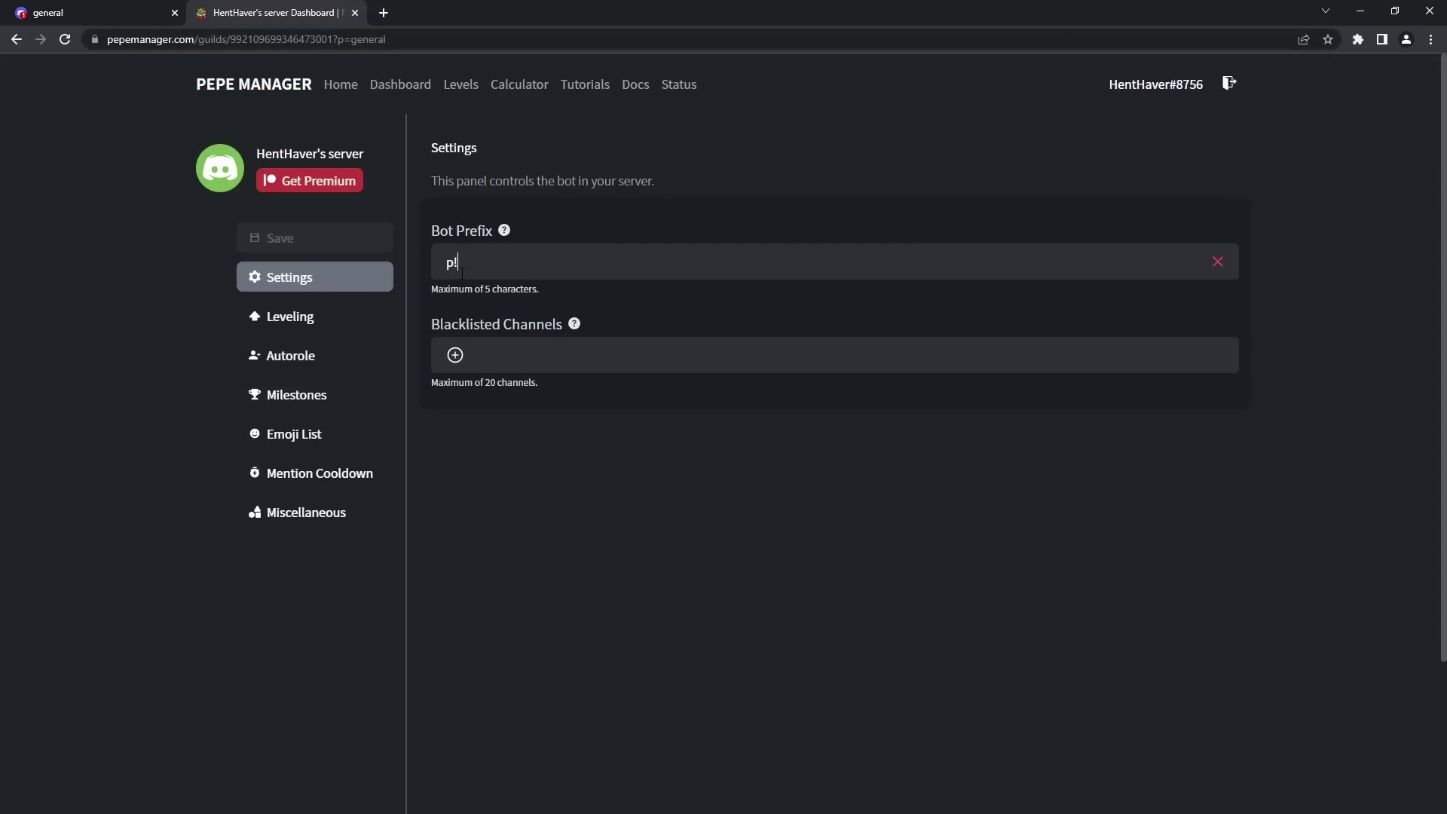
pyautogui.press('BackSpace')
pyautogui.press('BackSpace')
pyautogui.write('?')
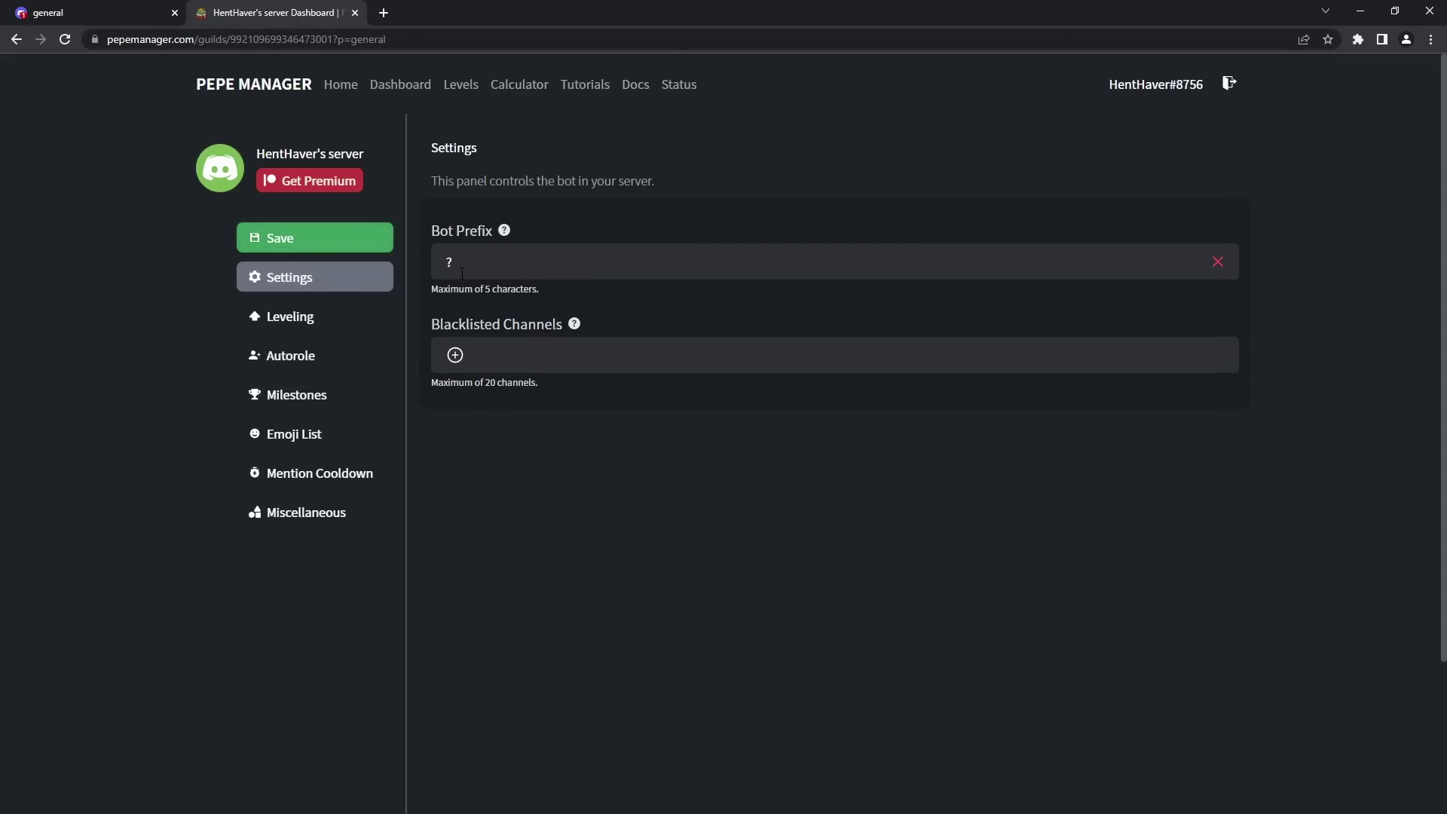
pyautogui.press('BackSpace')
pyautogui.write('?')
pyautogui.press('BackSpace')
pyautogui.write('?')
pyautogui.press('BackSpace')
pyautogui.write('?')
pyautogui.press('BackSpace')
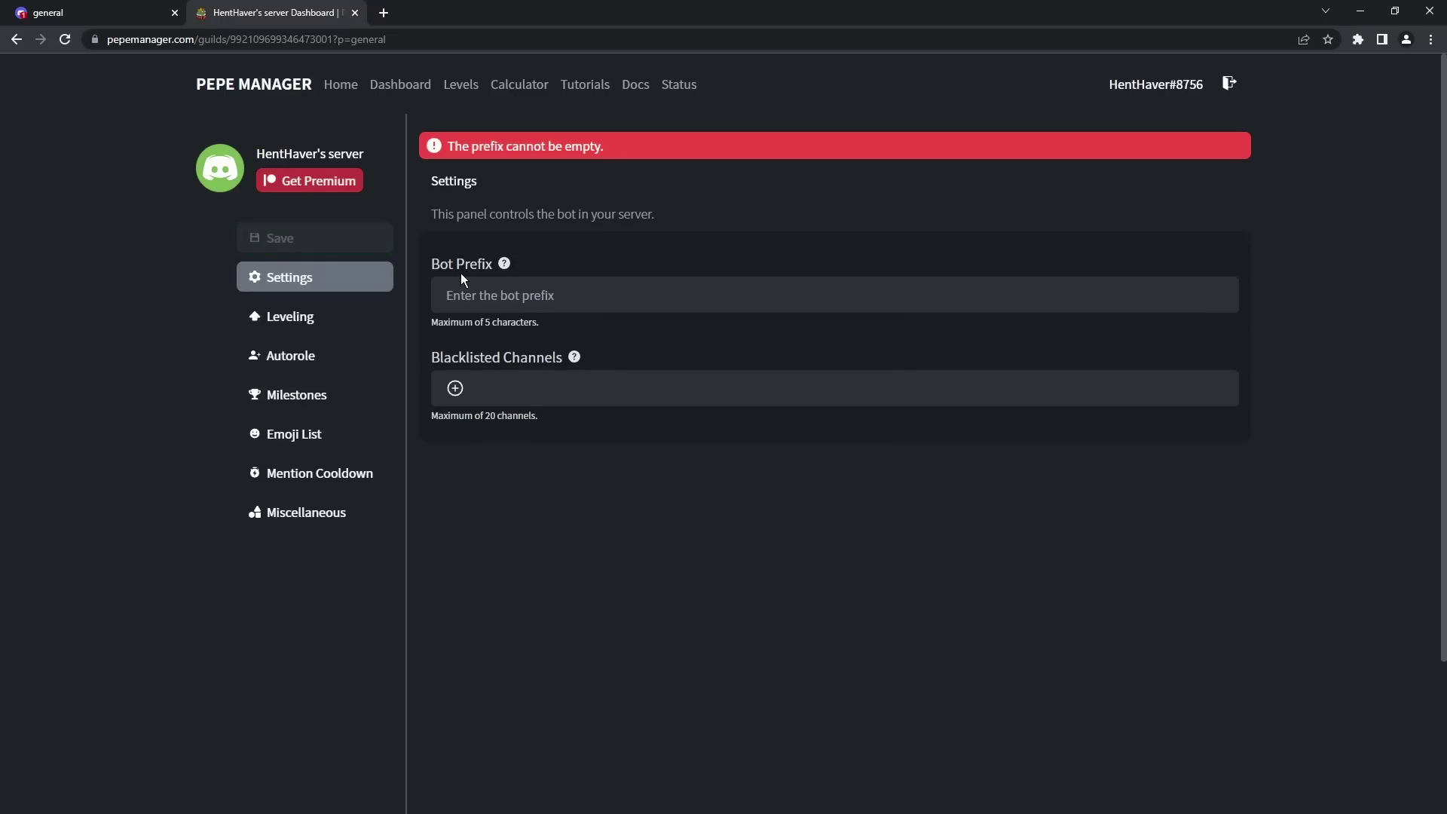
pyautogui.write('p!')
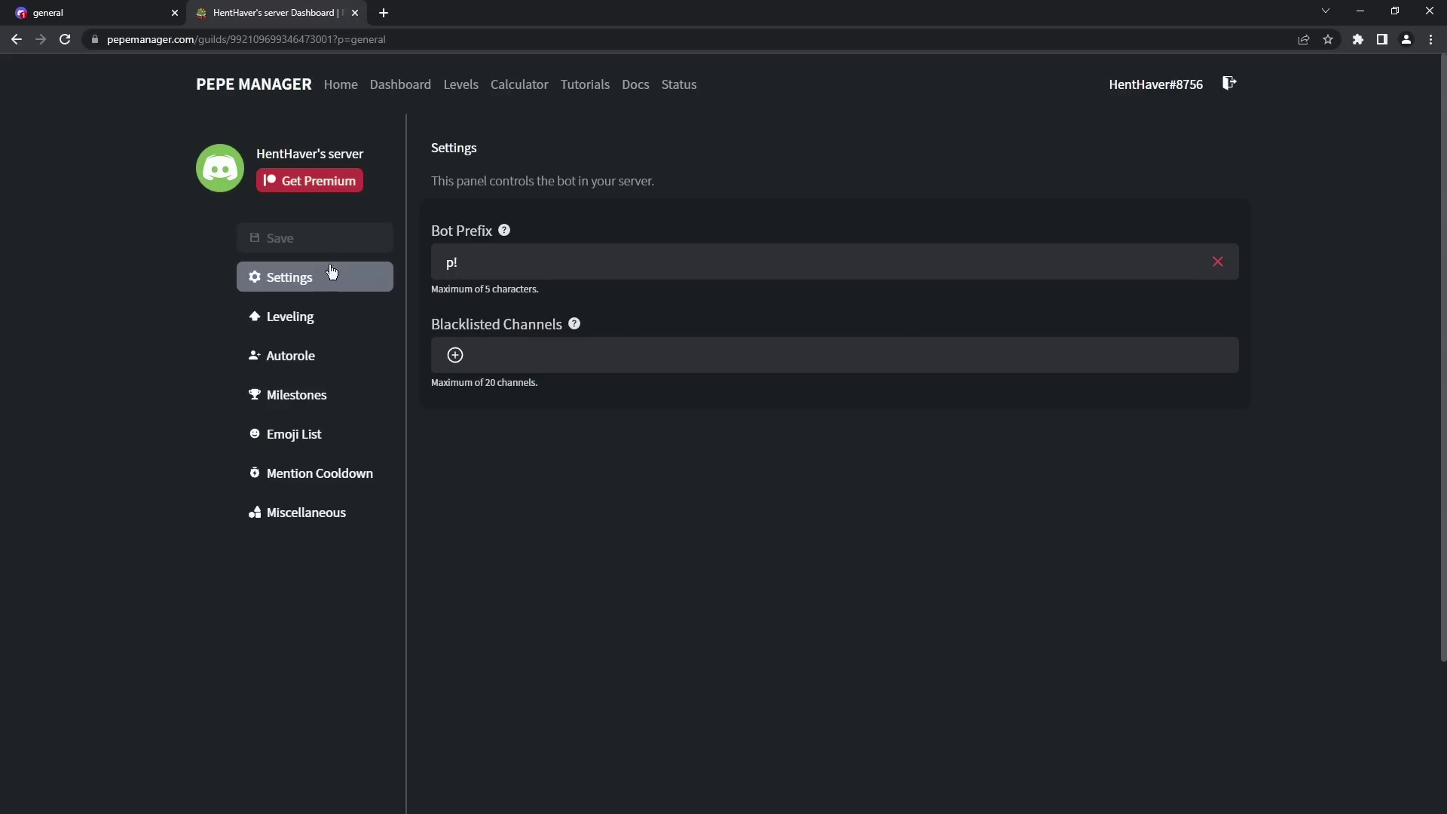
# Step: Add #general and #memes to Pepe Manager's blacklisted channels and save the settings
pyautogui.click(69, 10)
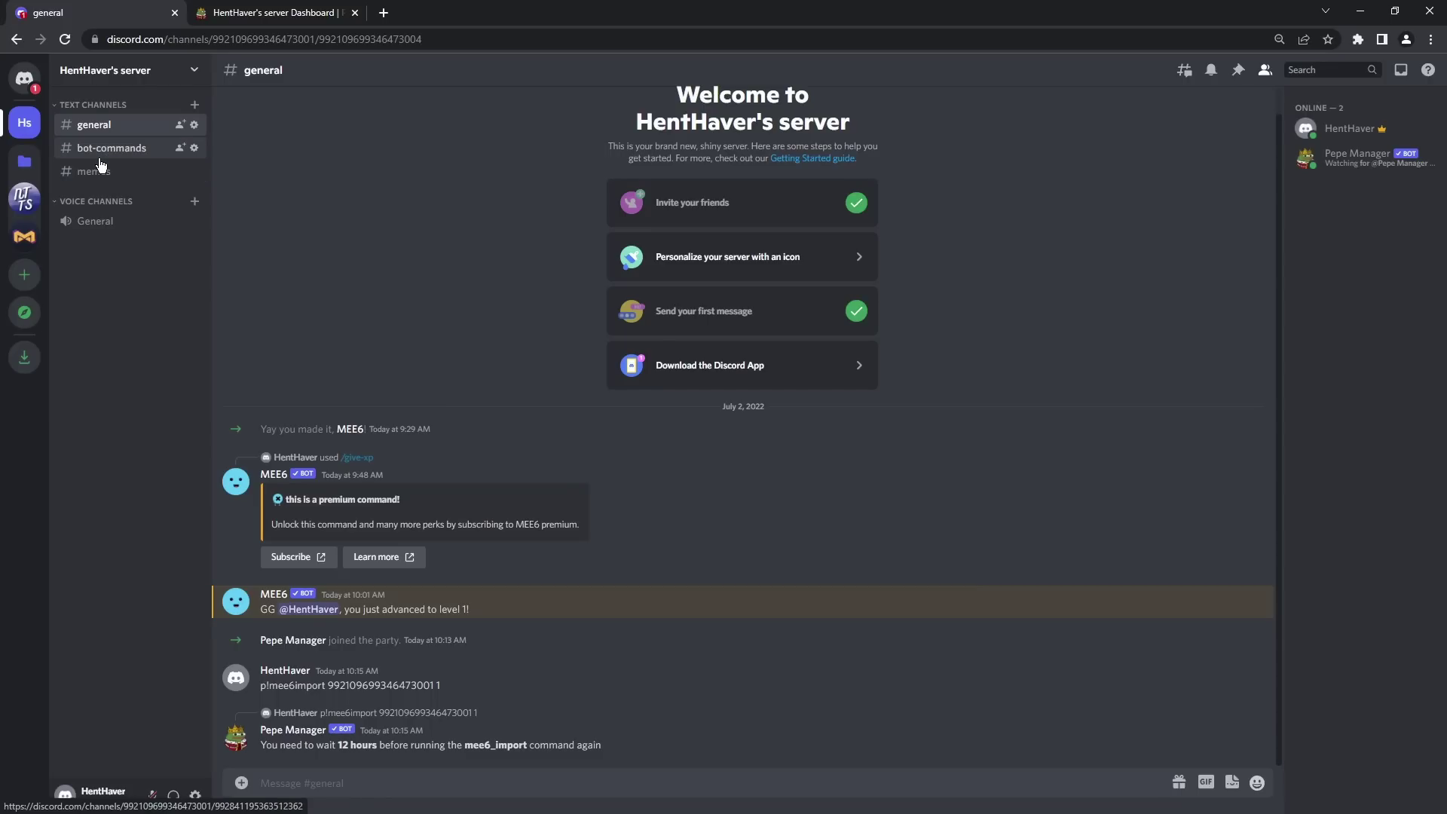
pyautogui.click(272, 12)
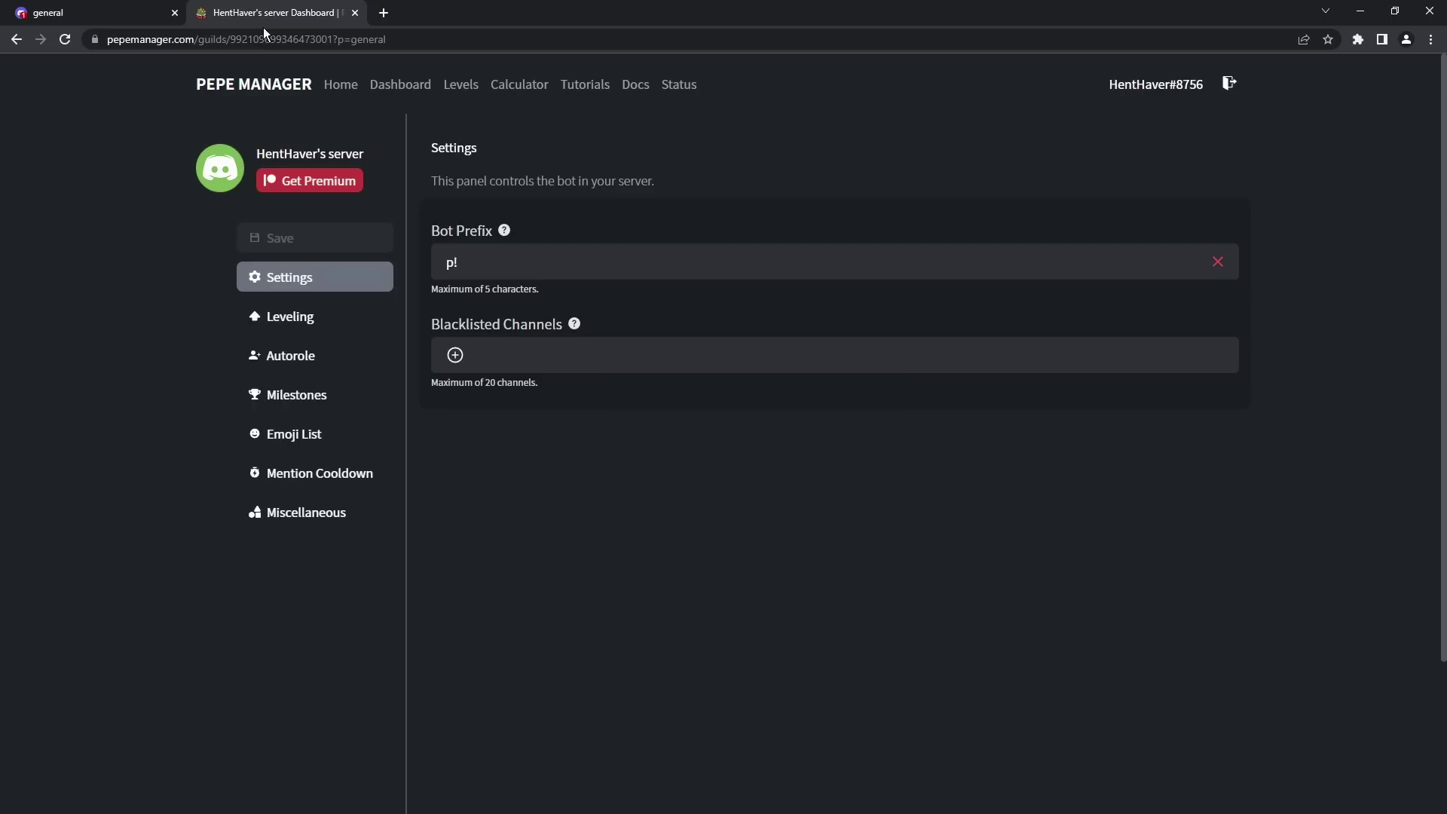
pyautogui.click(457, 355)
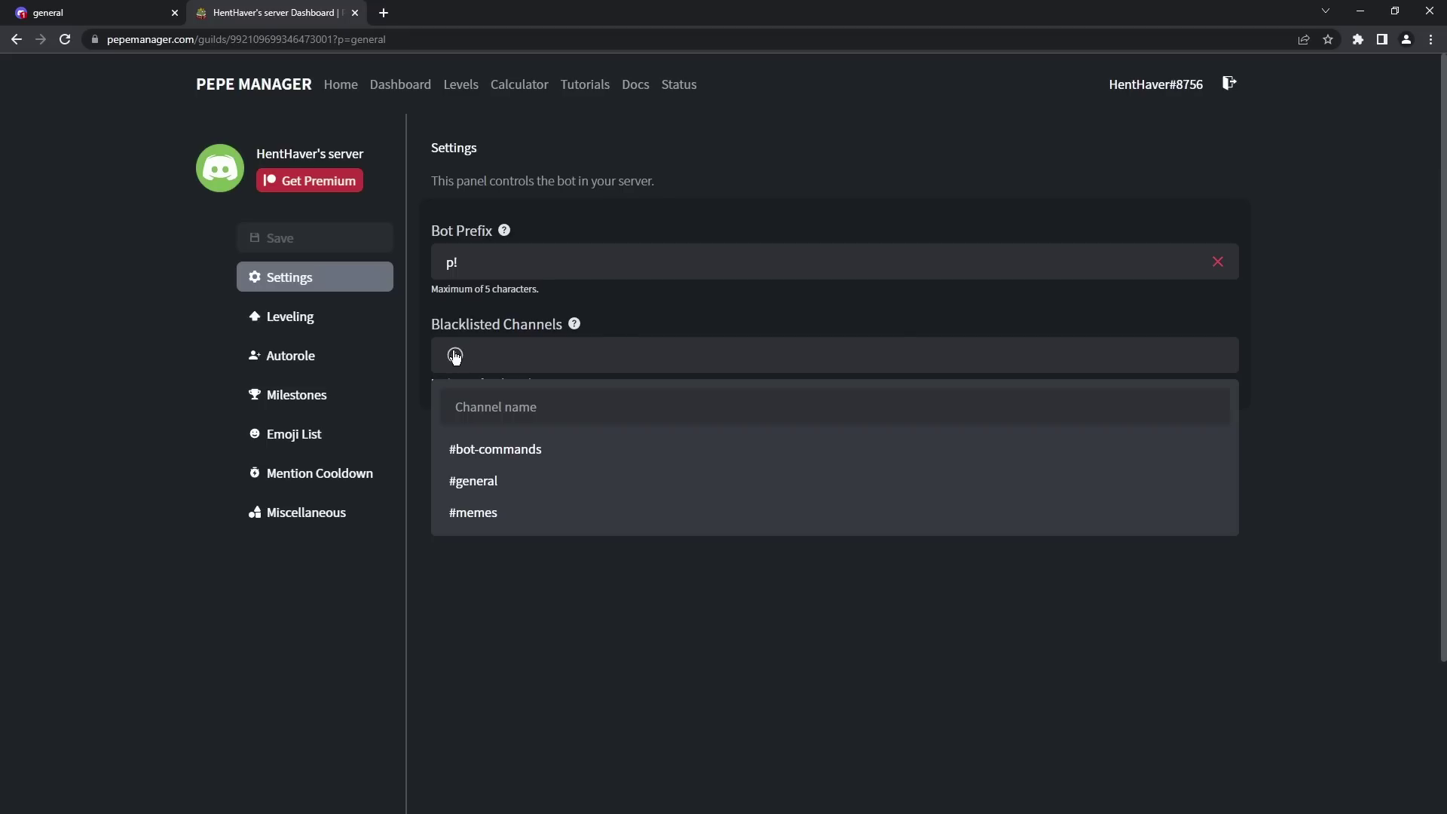
pyautogui.click(478, 486)
pyautogui.click(480, 487)
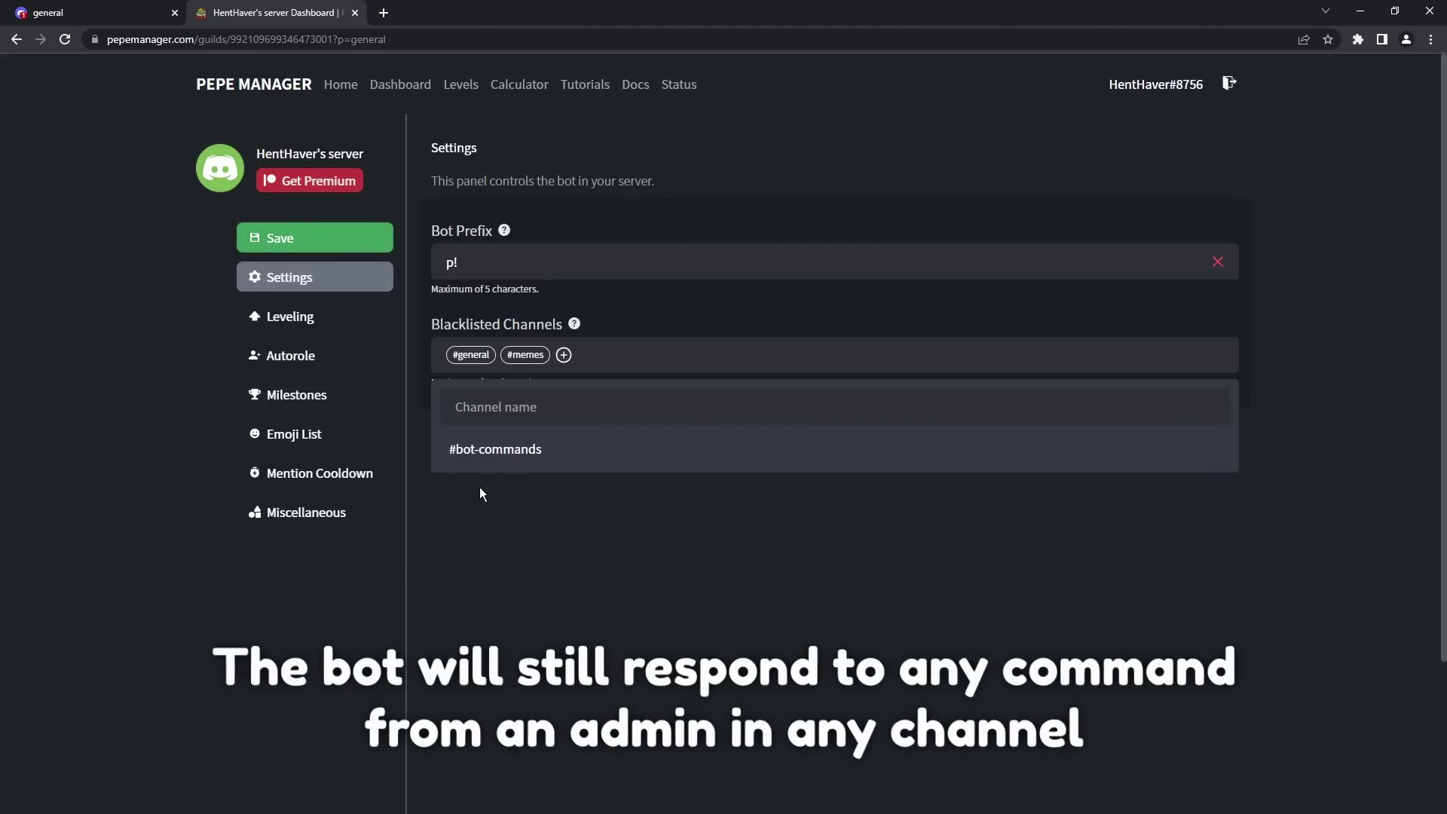
pyautogui.click(520, 555)
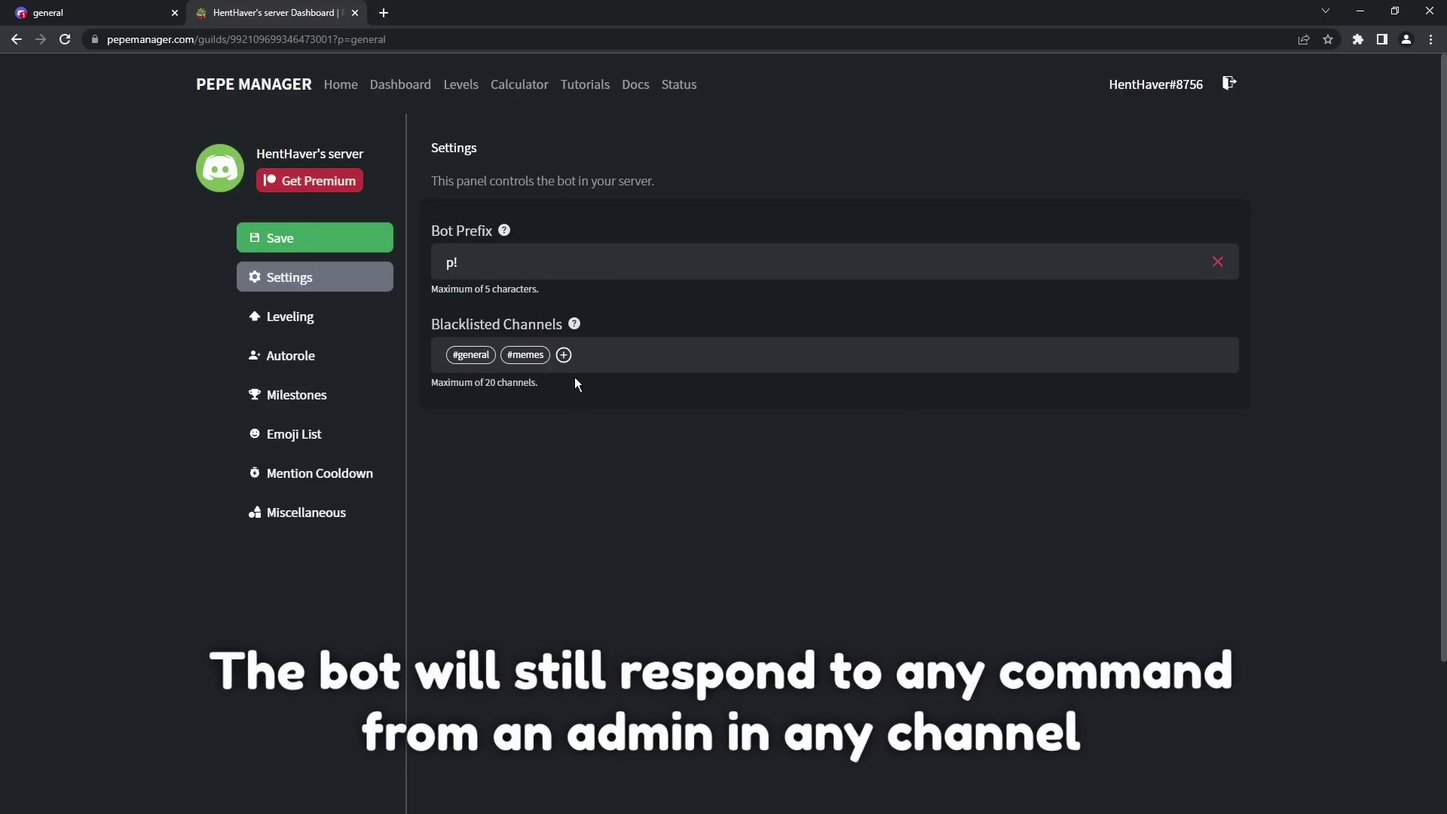
pyautogui.click(563, 355)
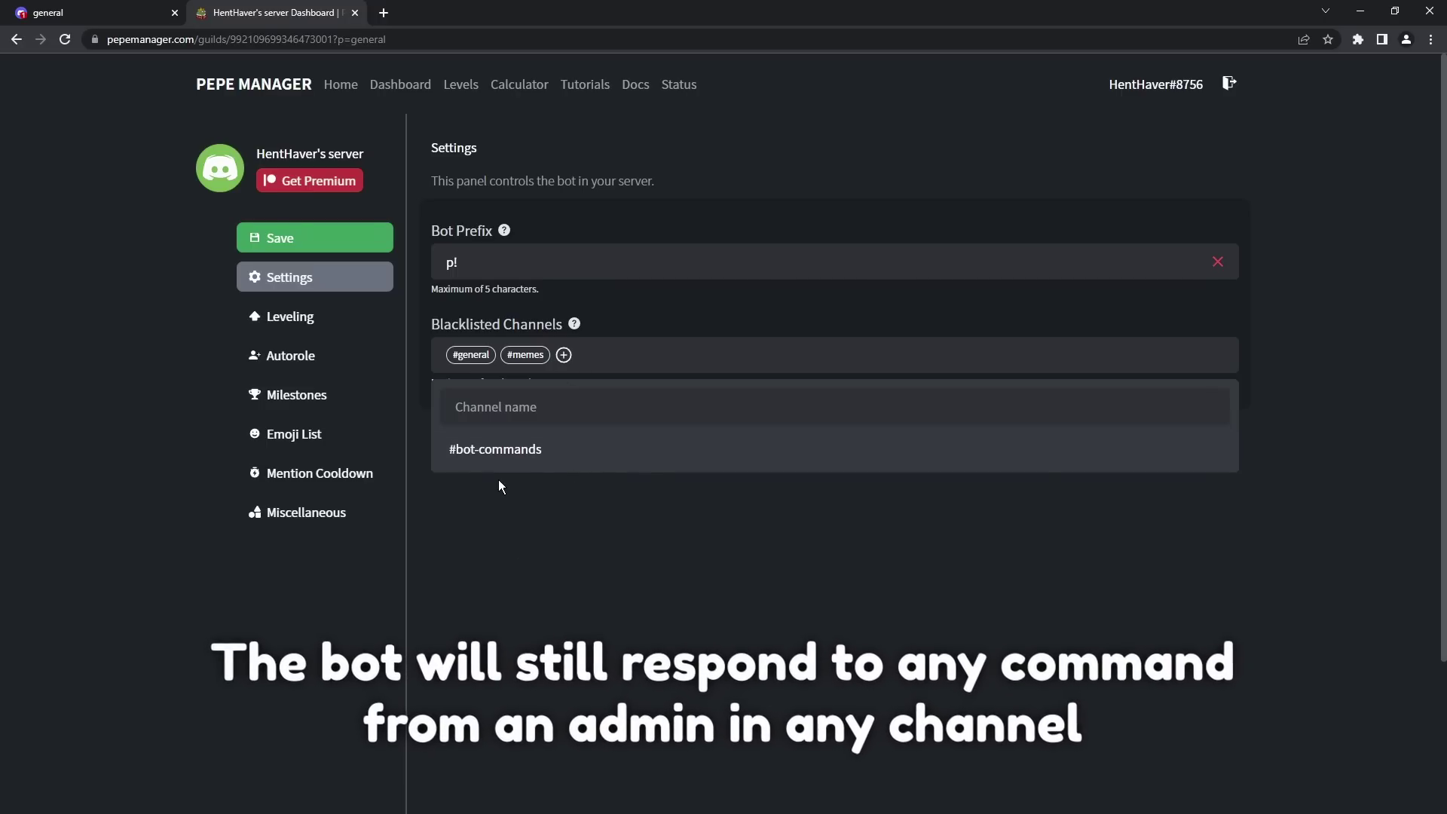
pyautogui.click(547, 523)
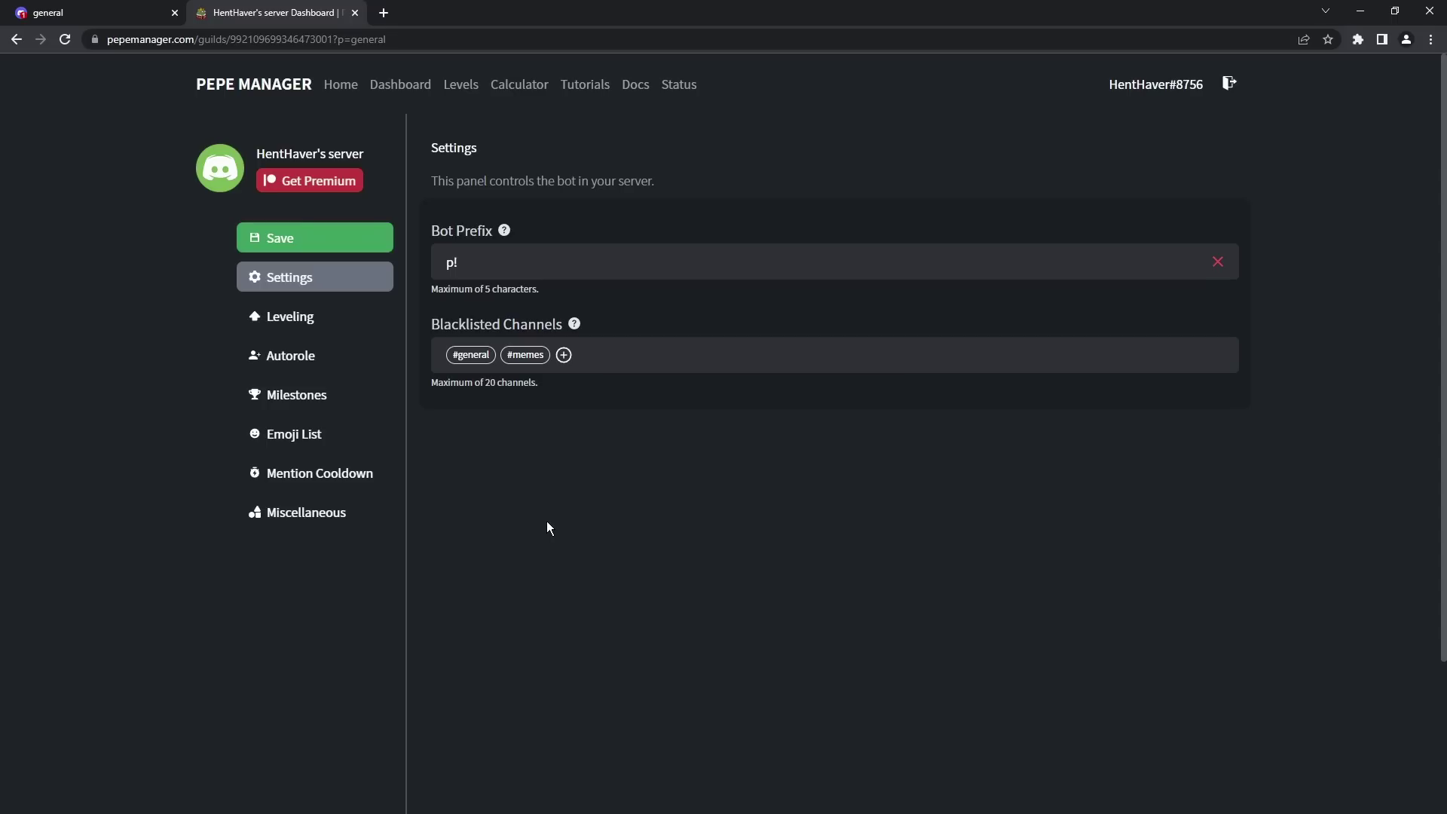
pyautogui.click(302, 238)
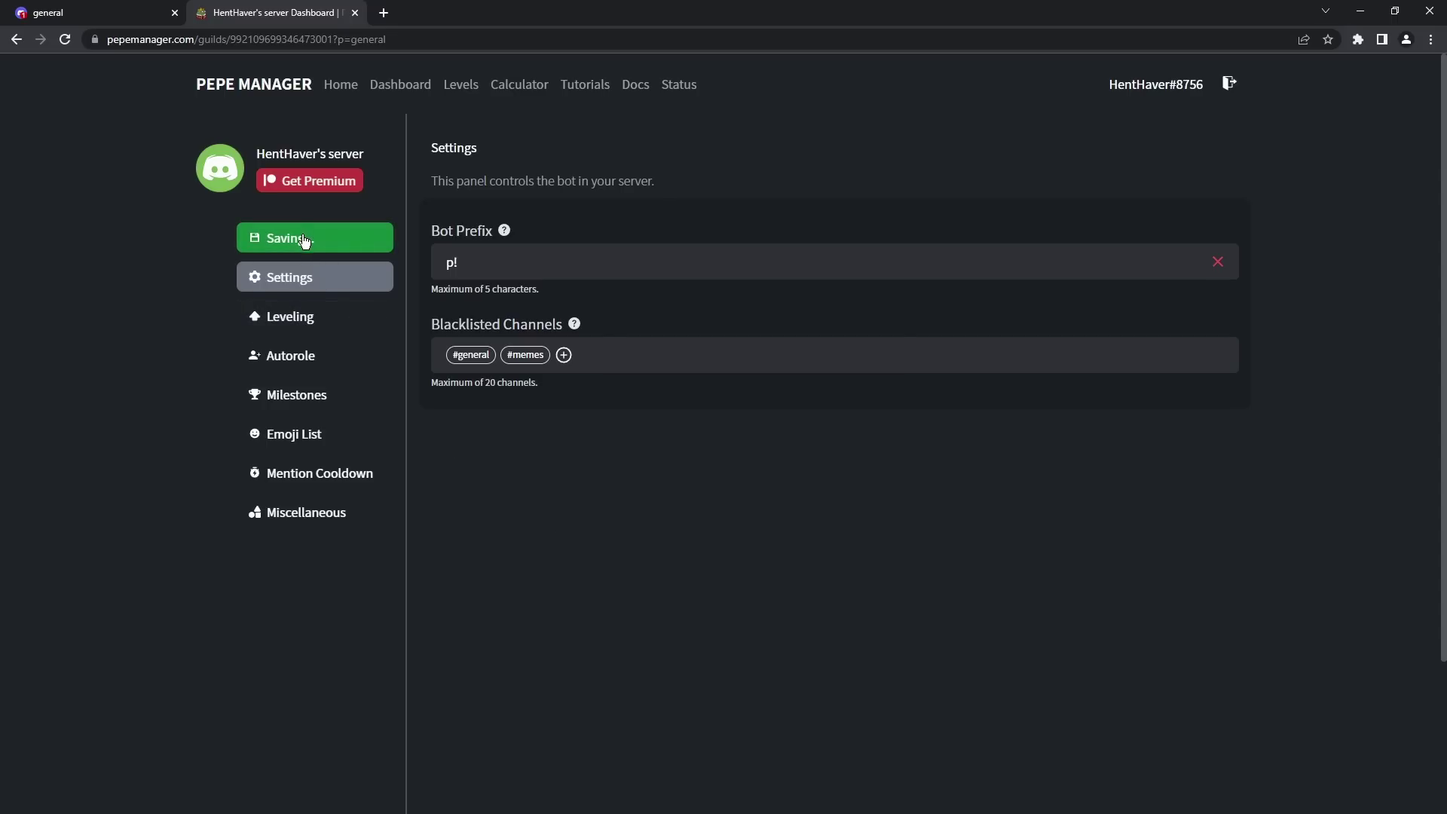
# Step: In Pepe Manager's leveling settings, set the XP response channel to Custom Channel with #bot-commands and enable the leveling module
pyautogui.click(294, 326)
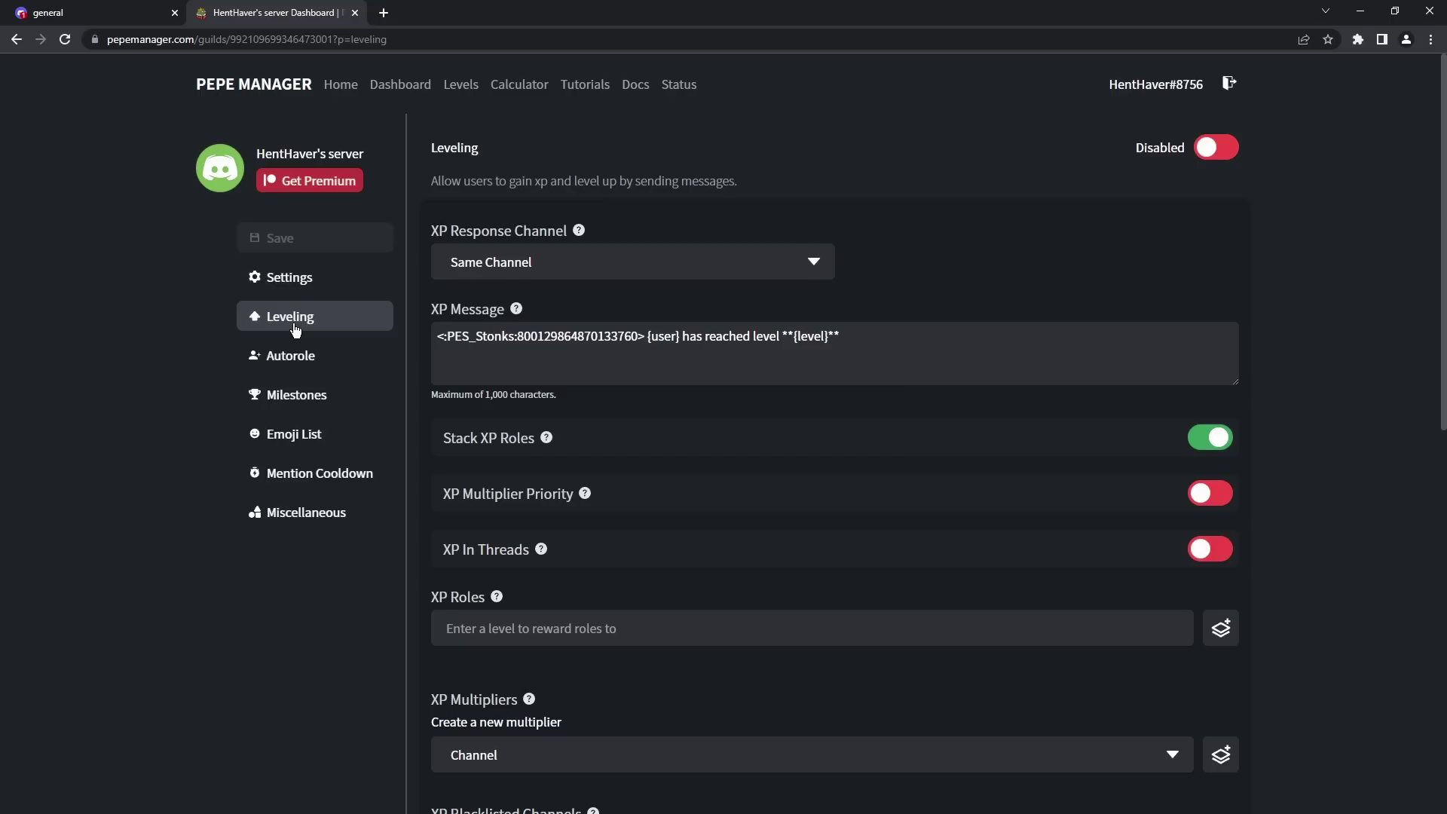
pyautogui.click(540, 276)
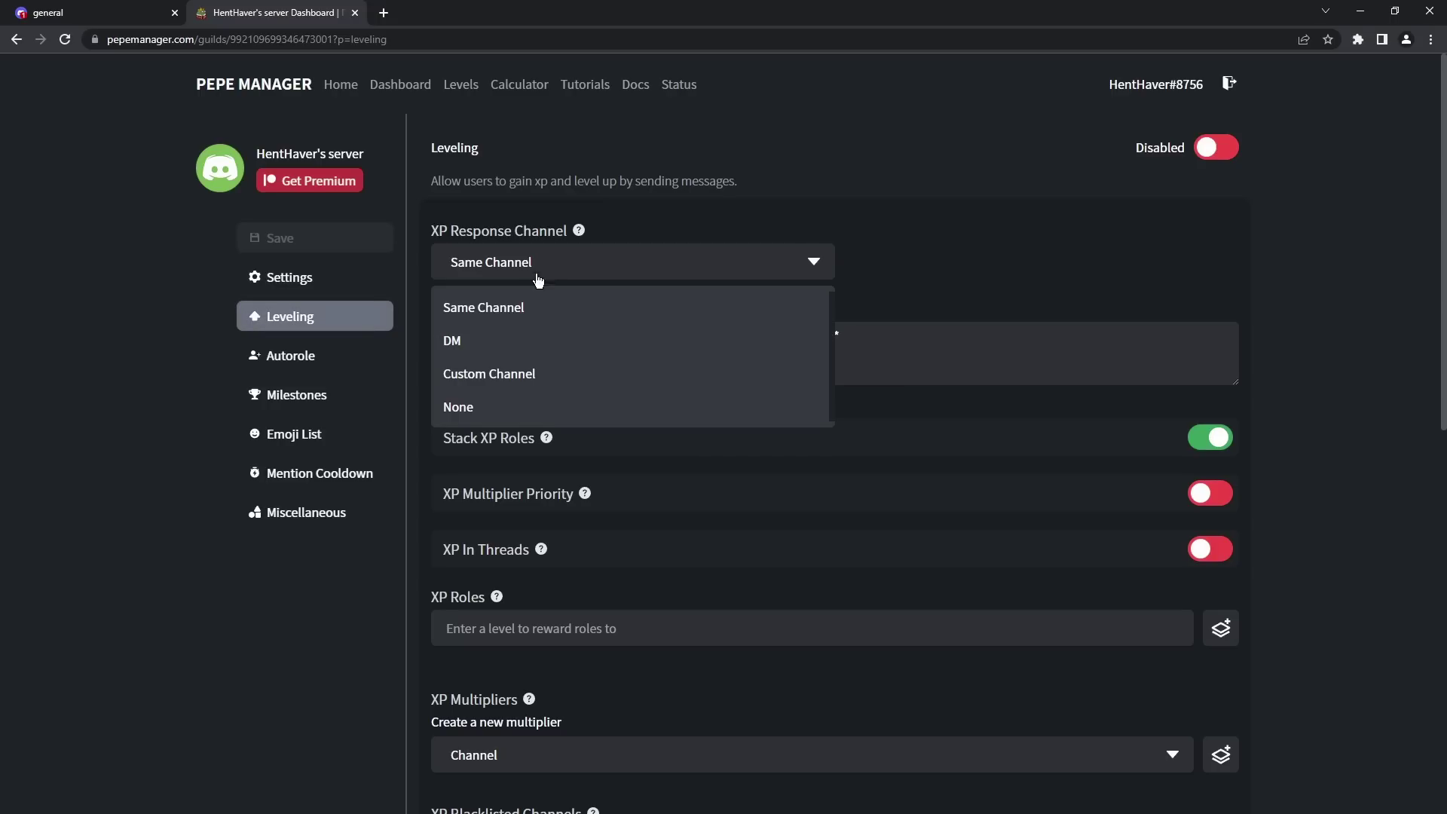
pyautogui.click(468, 380)
pyautogui.click(591, 310)
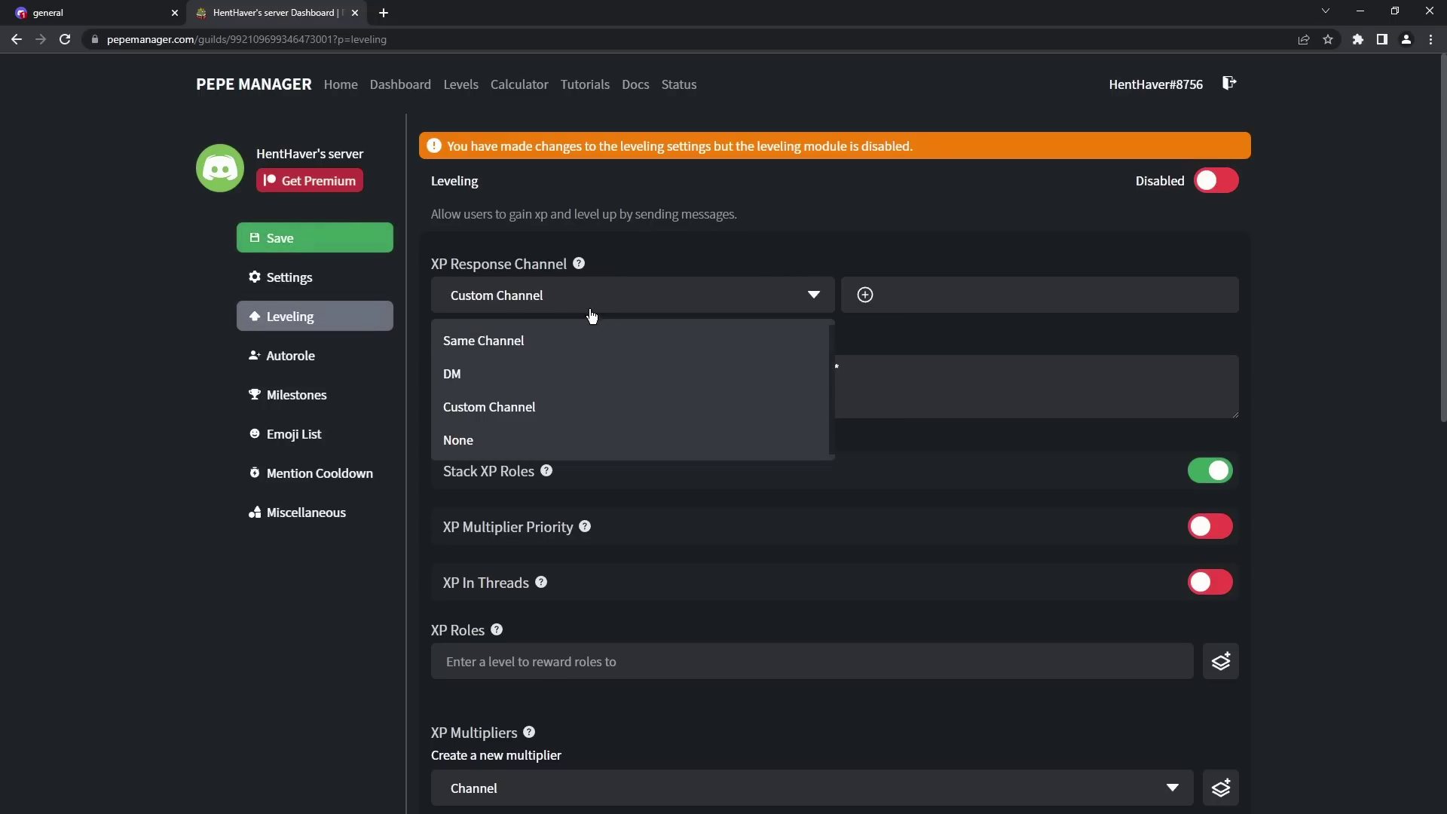
pyautogui.click(474, 375)
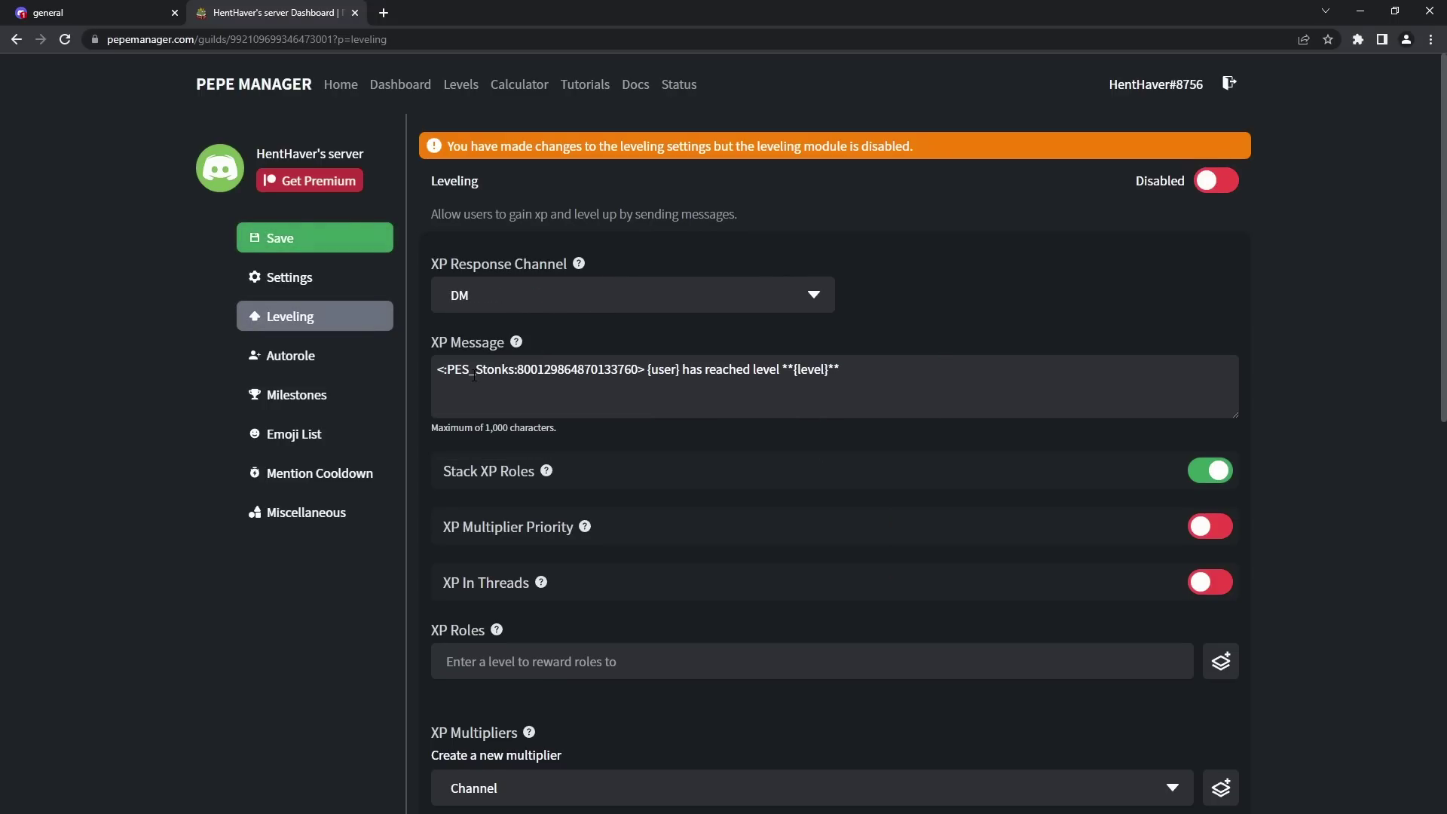
pyautogui.click(692, 309)
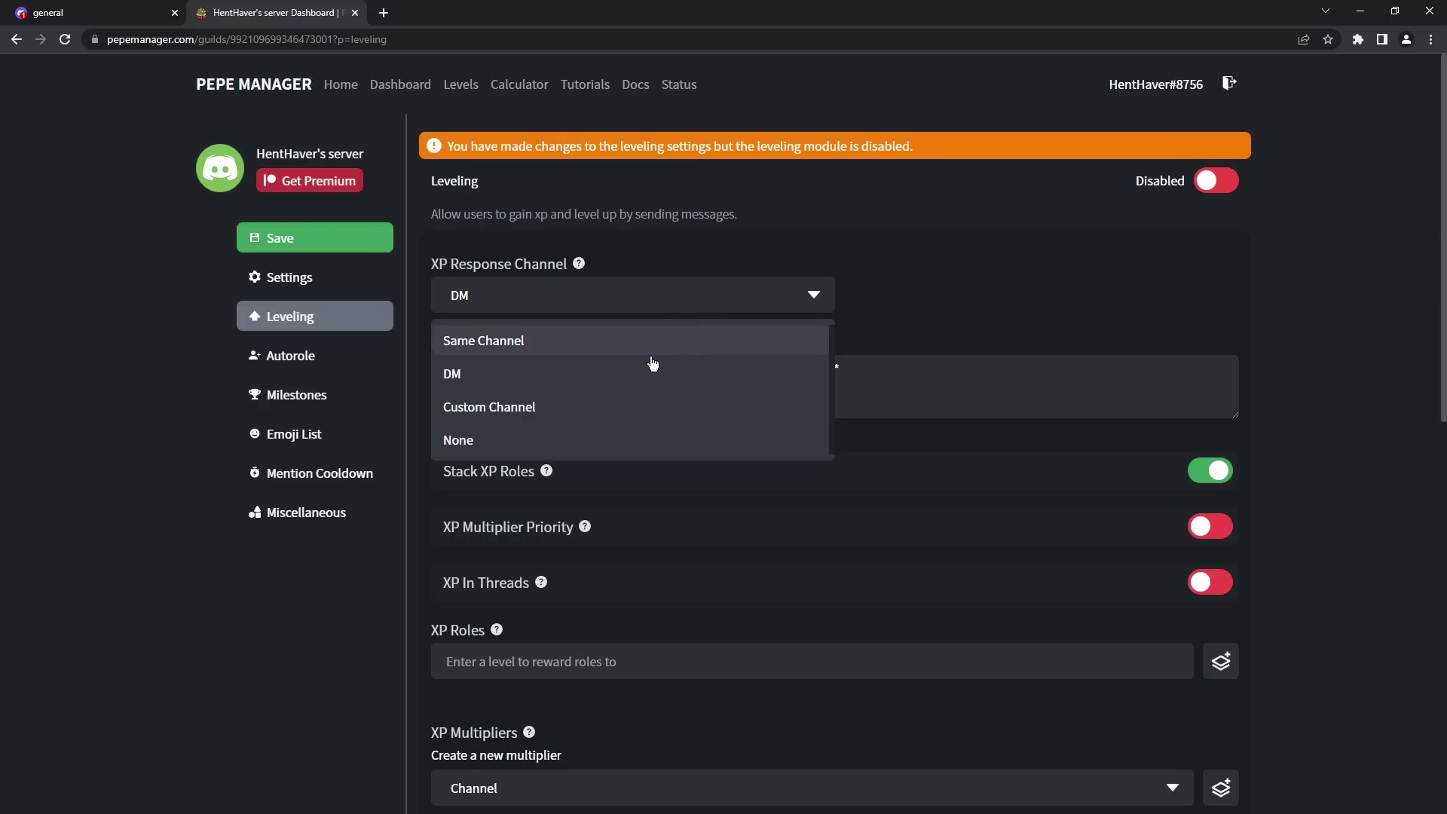
pyautogui.click(522, 411)
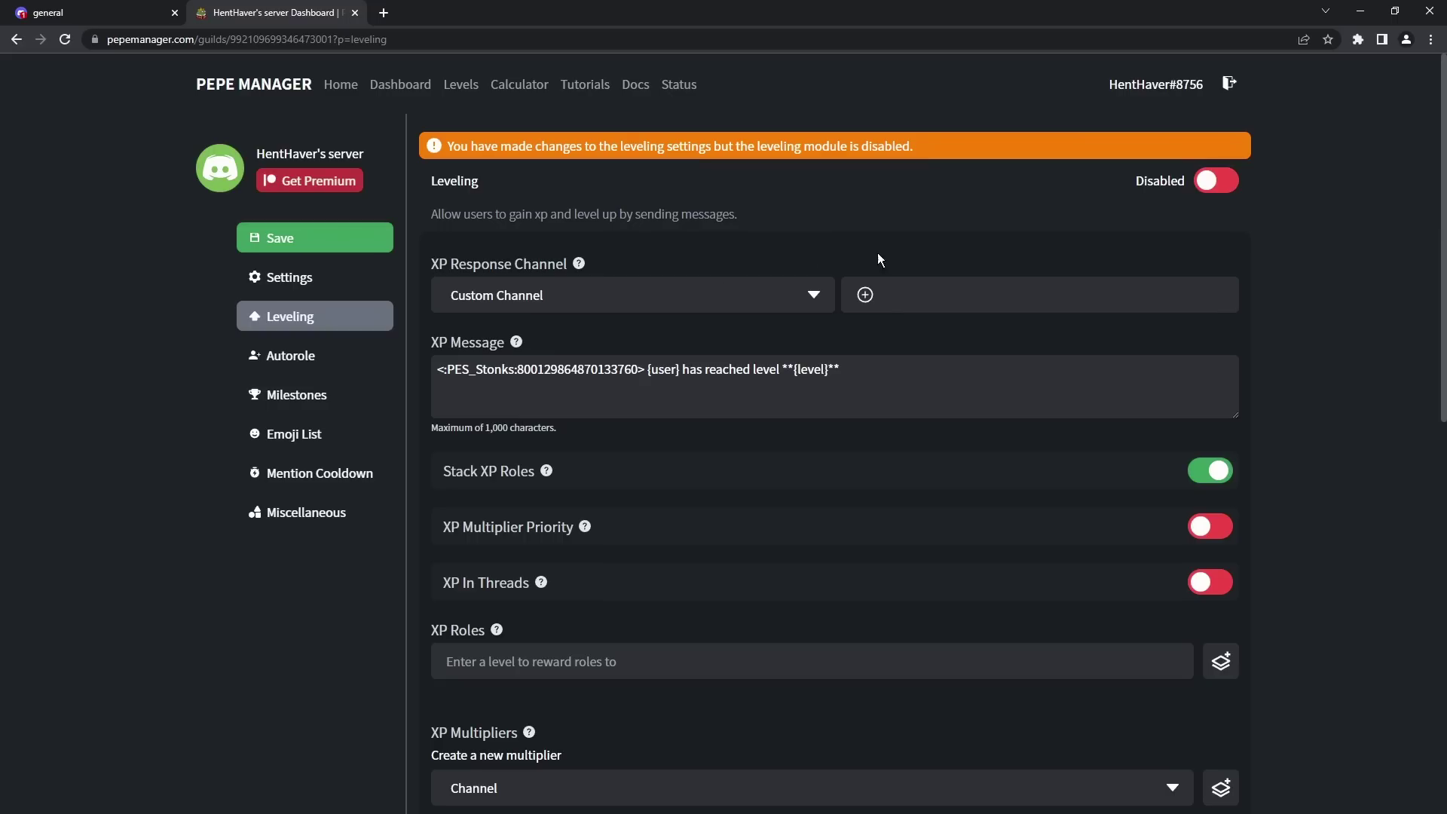
pyautogui.click(869, 301)
pyautogui.click(900, 392)
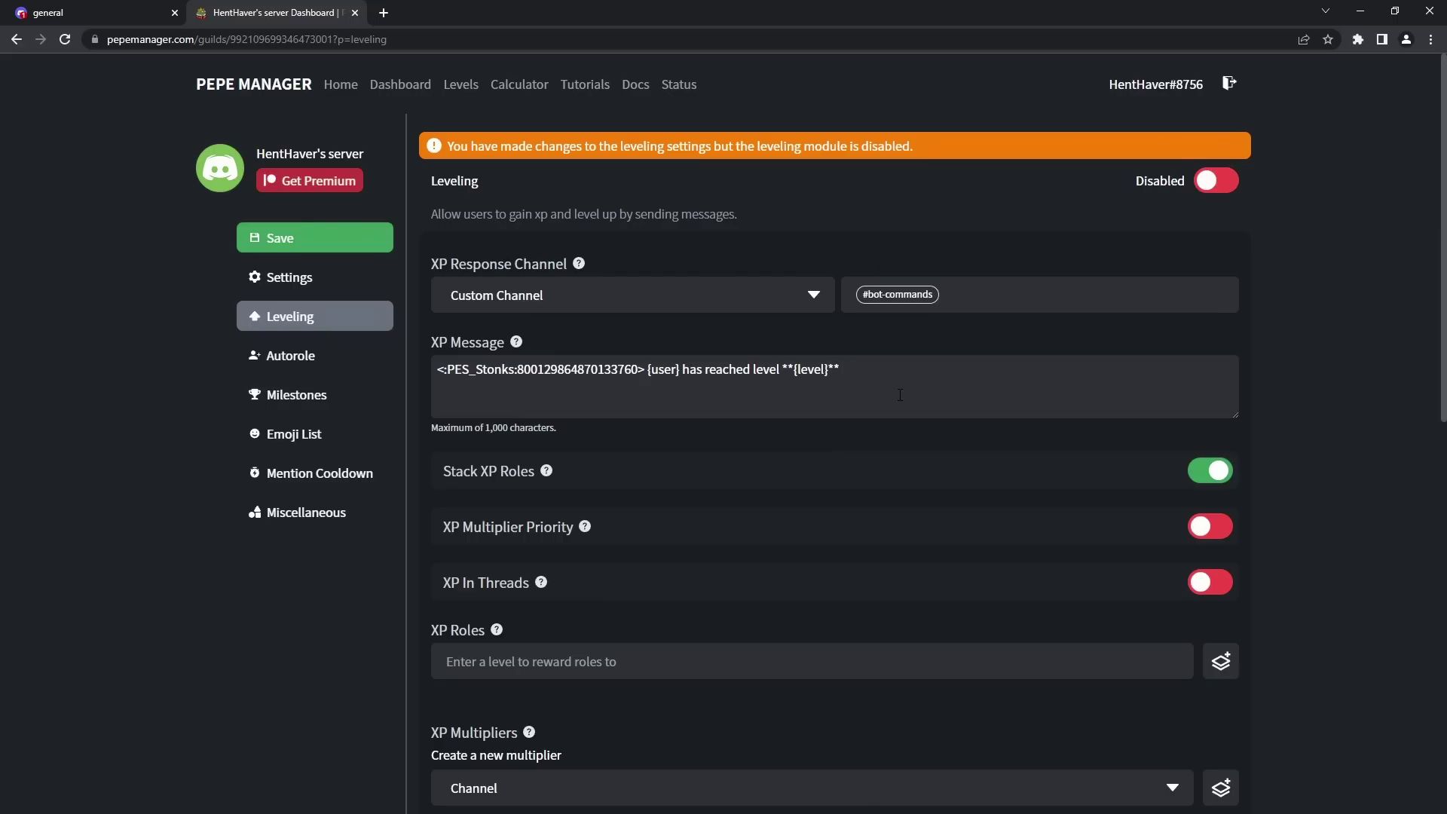
pyautogui.click(1217, 189)
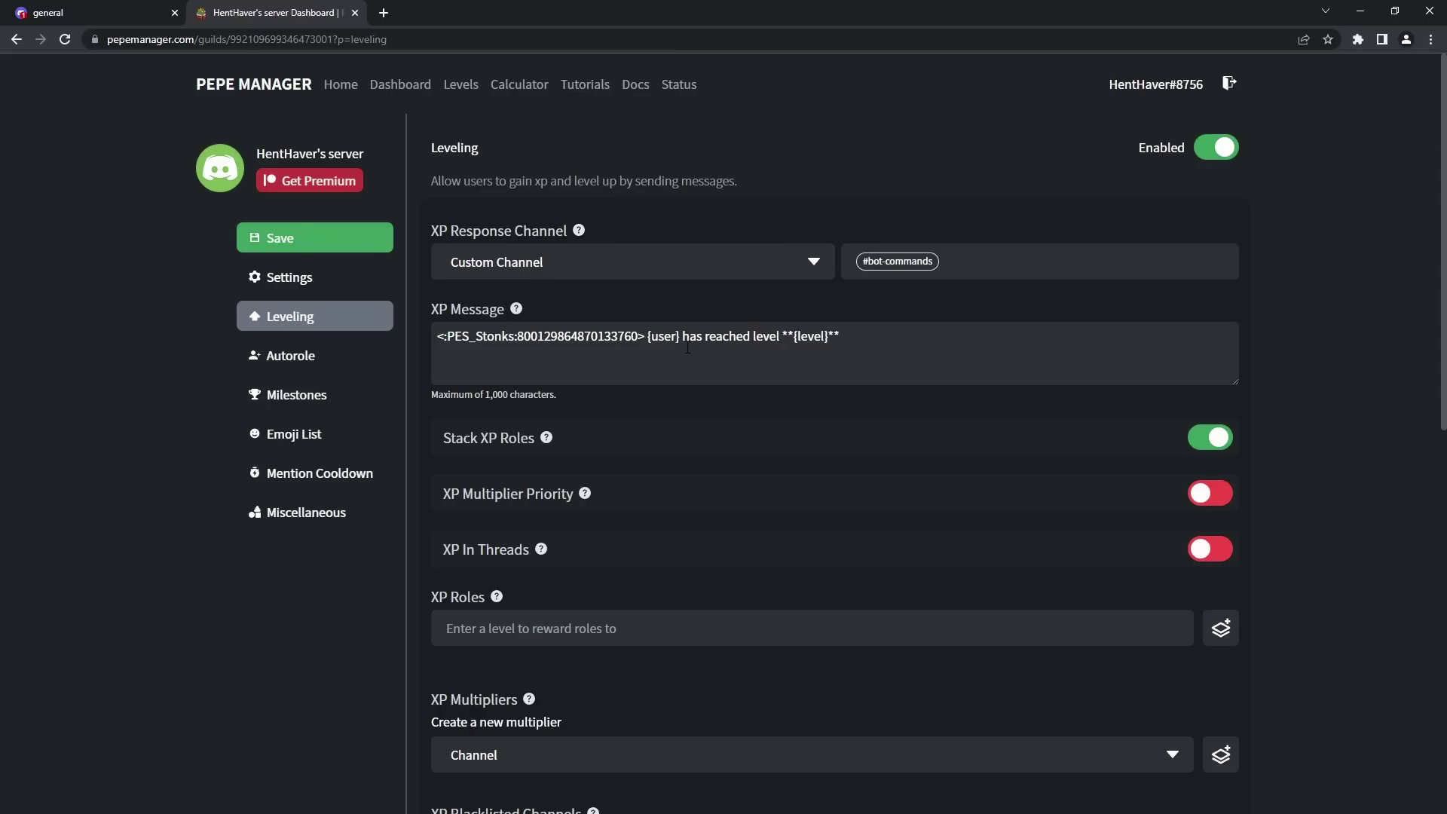
# Step: Read the XP message help on customizing the level-up message and its available tags, and close the documentation page
pyautogui.click(517, 309)
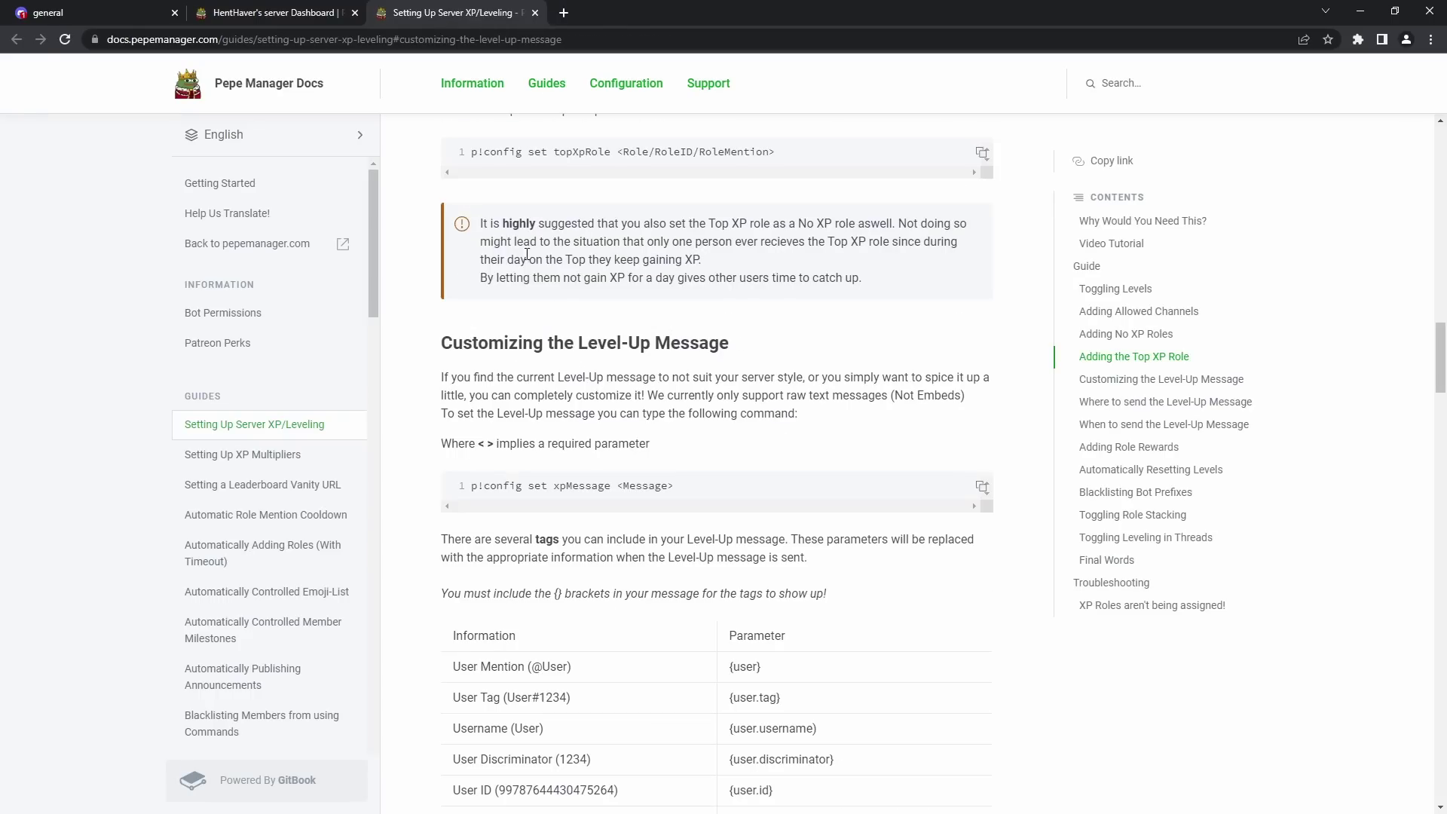
pyautogui.scroll(-1, 726, 382)
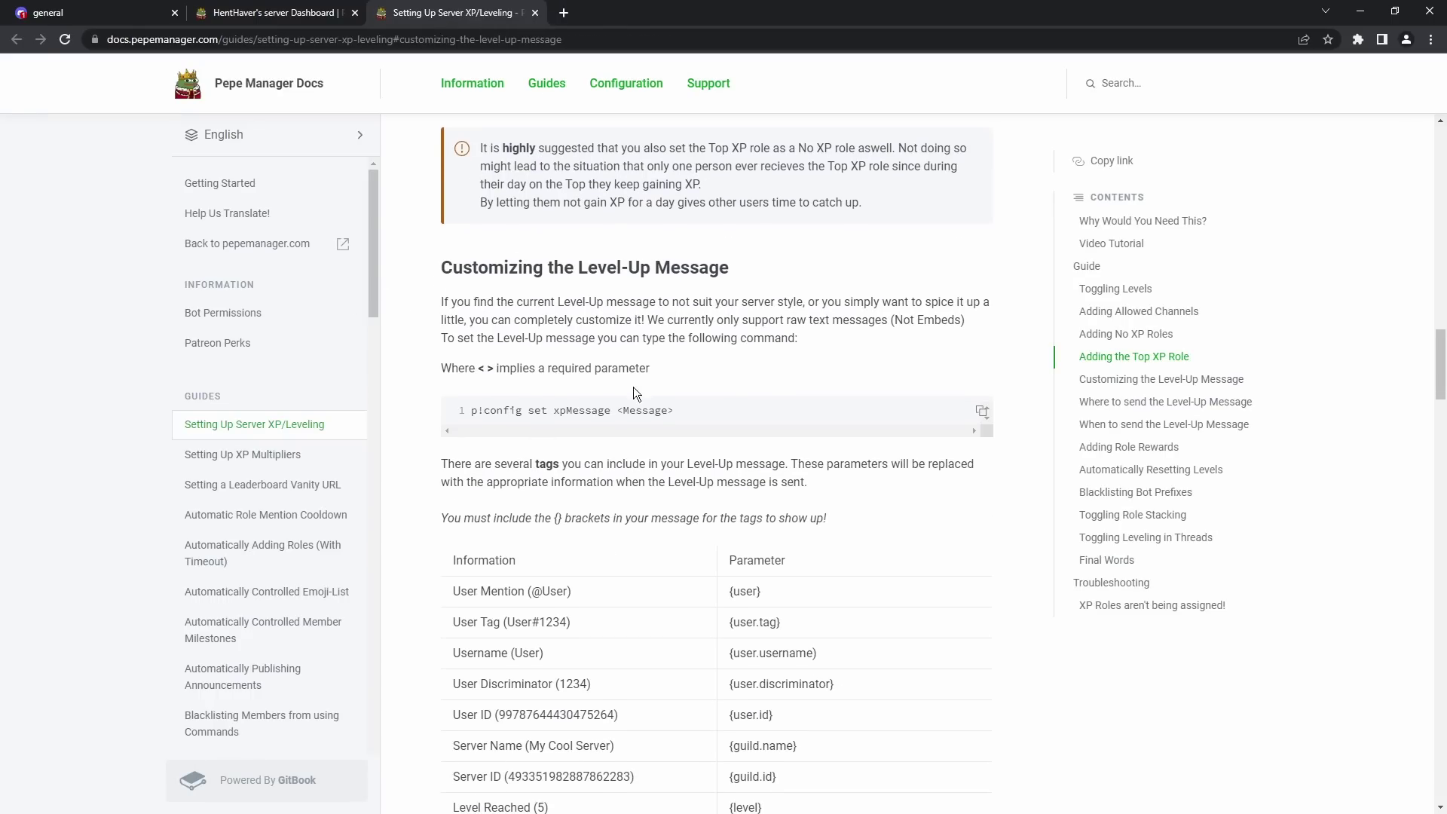
pyautogui.scroll(-1, 638, 396)
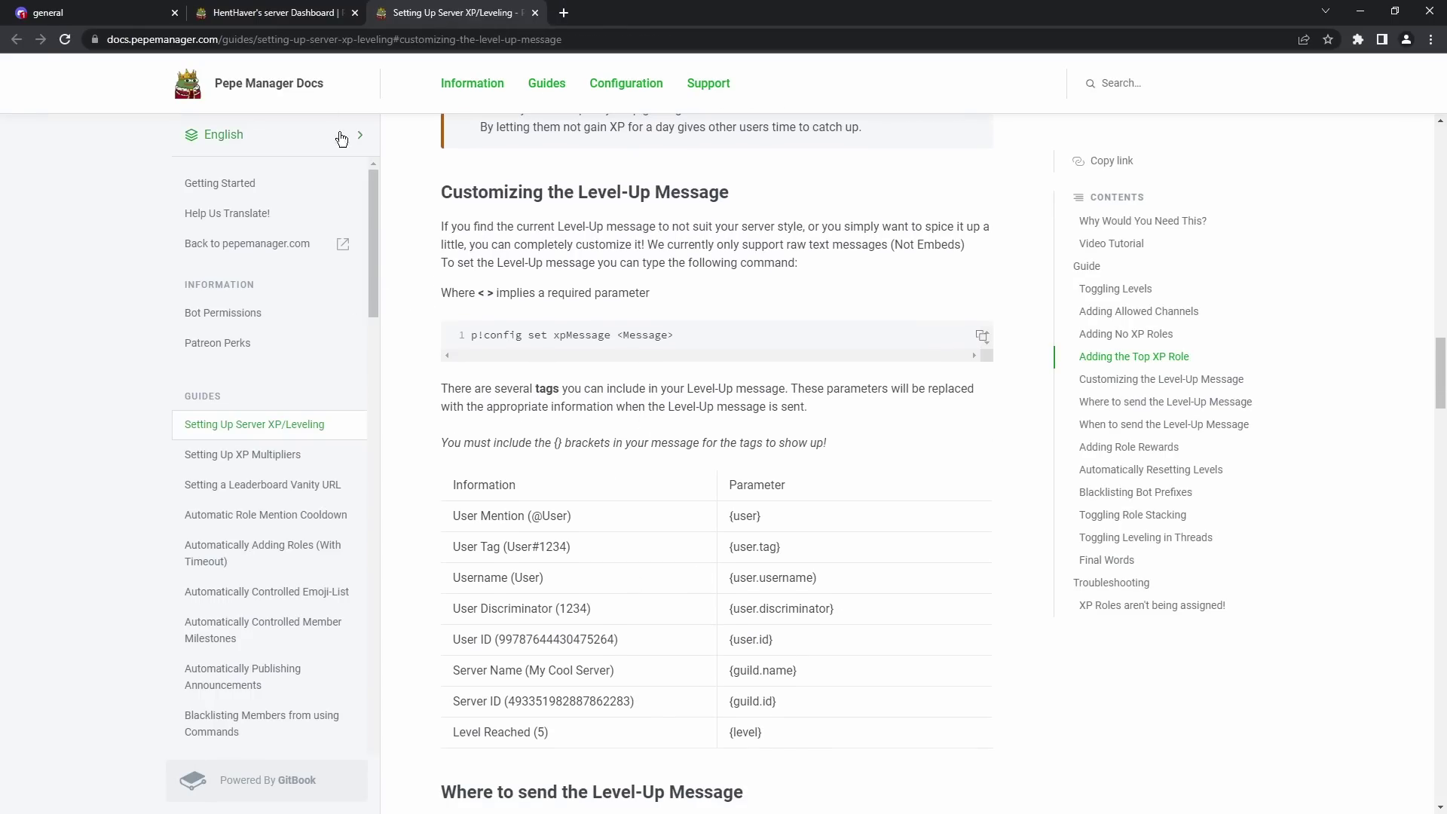
pyautogui.click(327, 13)
pyautogui.click(486, 13)
pyautogui.click(535, 13)
pyautogui.click(756, 370)
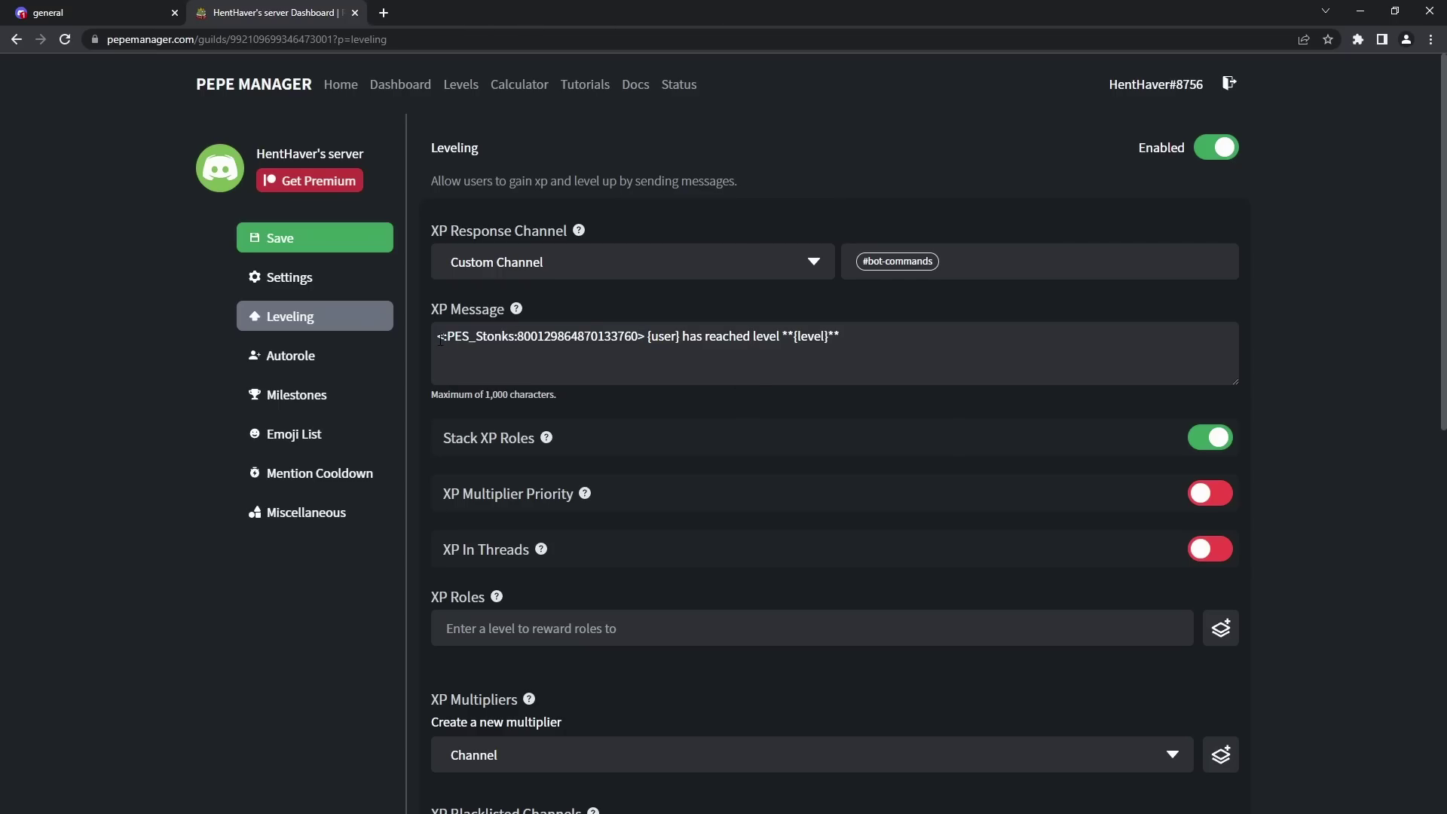
# Step: Switch to Discord, send the :02yay: emoji escaped with a backslash in #general, and copy the emoji code from the sent message
pyautogui.moveTo(441, 340); pyautogui.dragTo(651, 338)
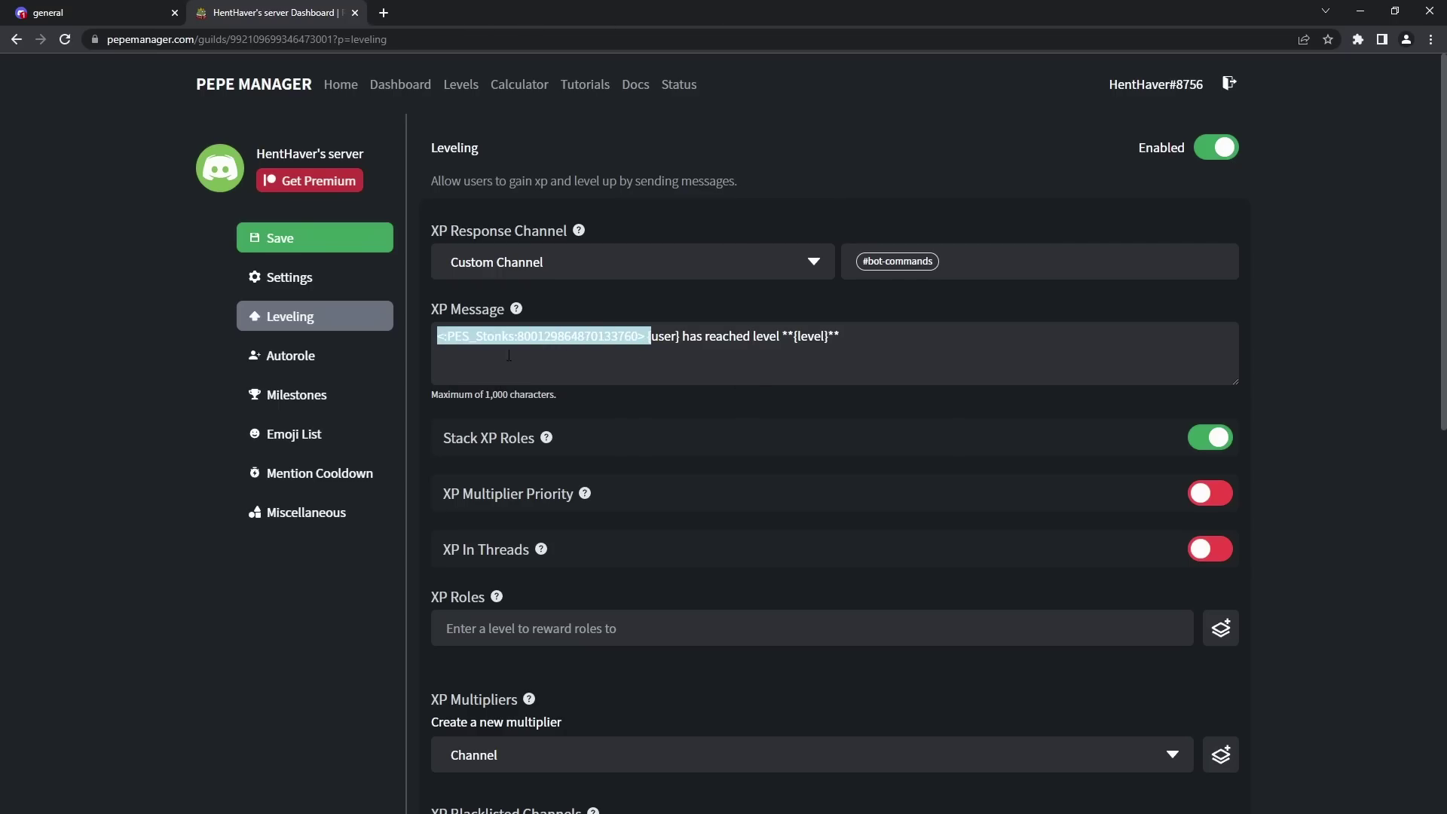
pyautogui.click(60, 7)
pyautogui.click(1256, 782)
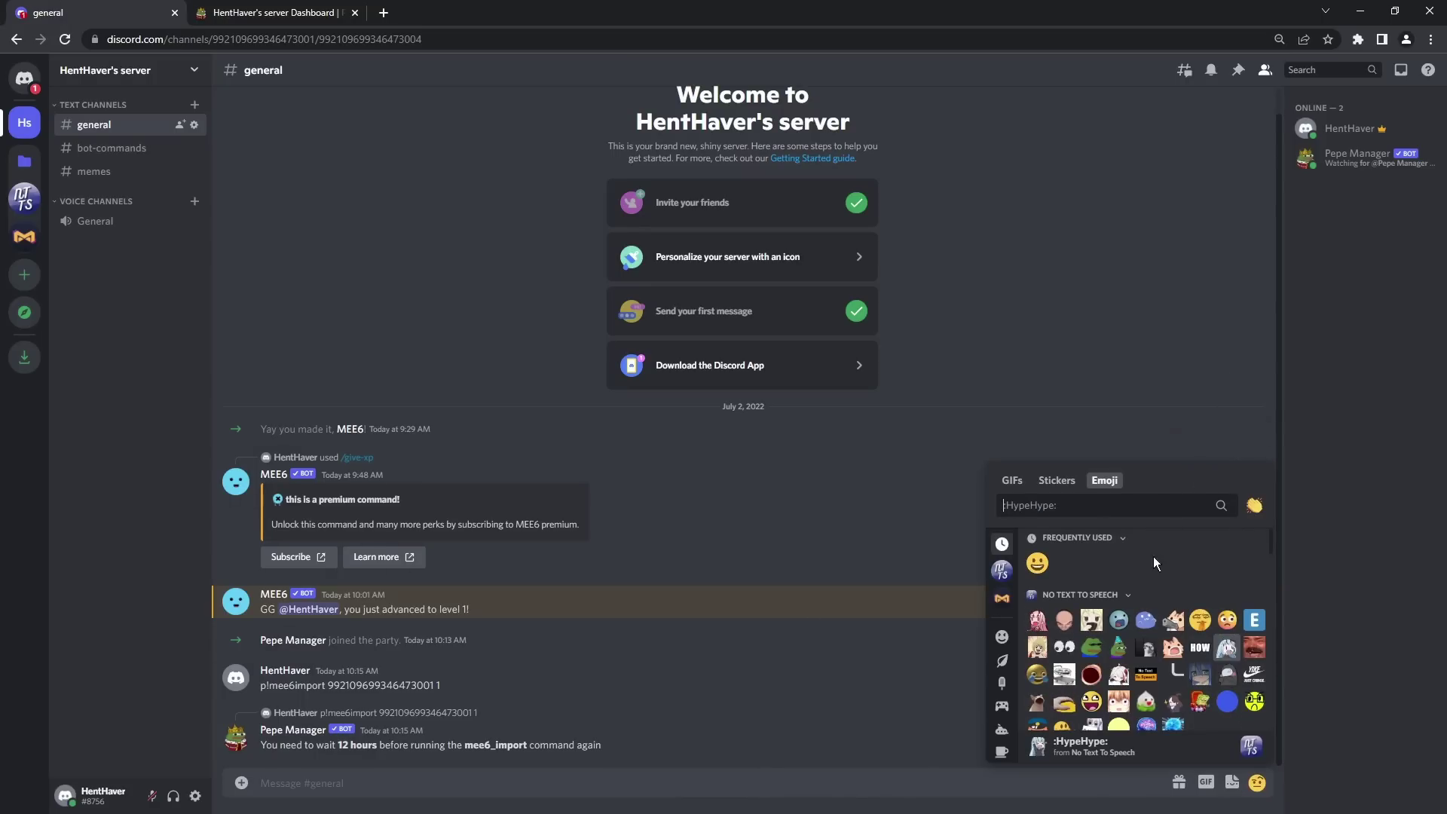
pyautogui.click(1037, 634)
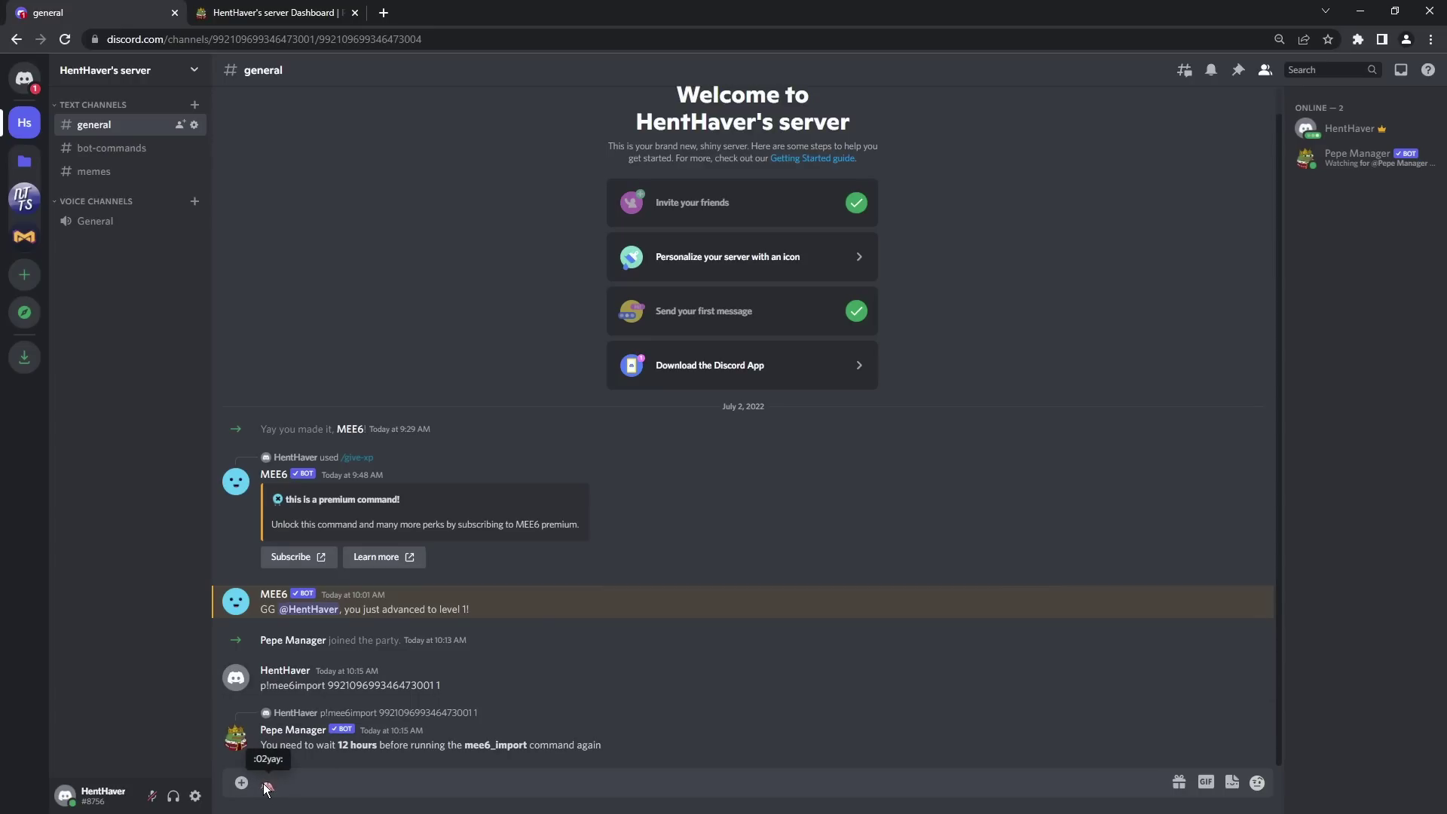
pyautogui.click(265, 784)
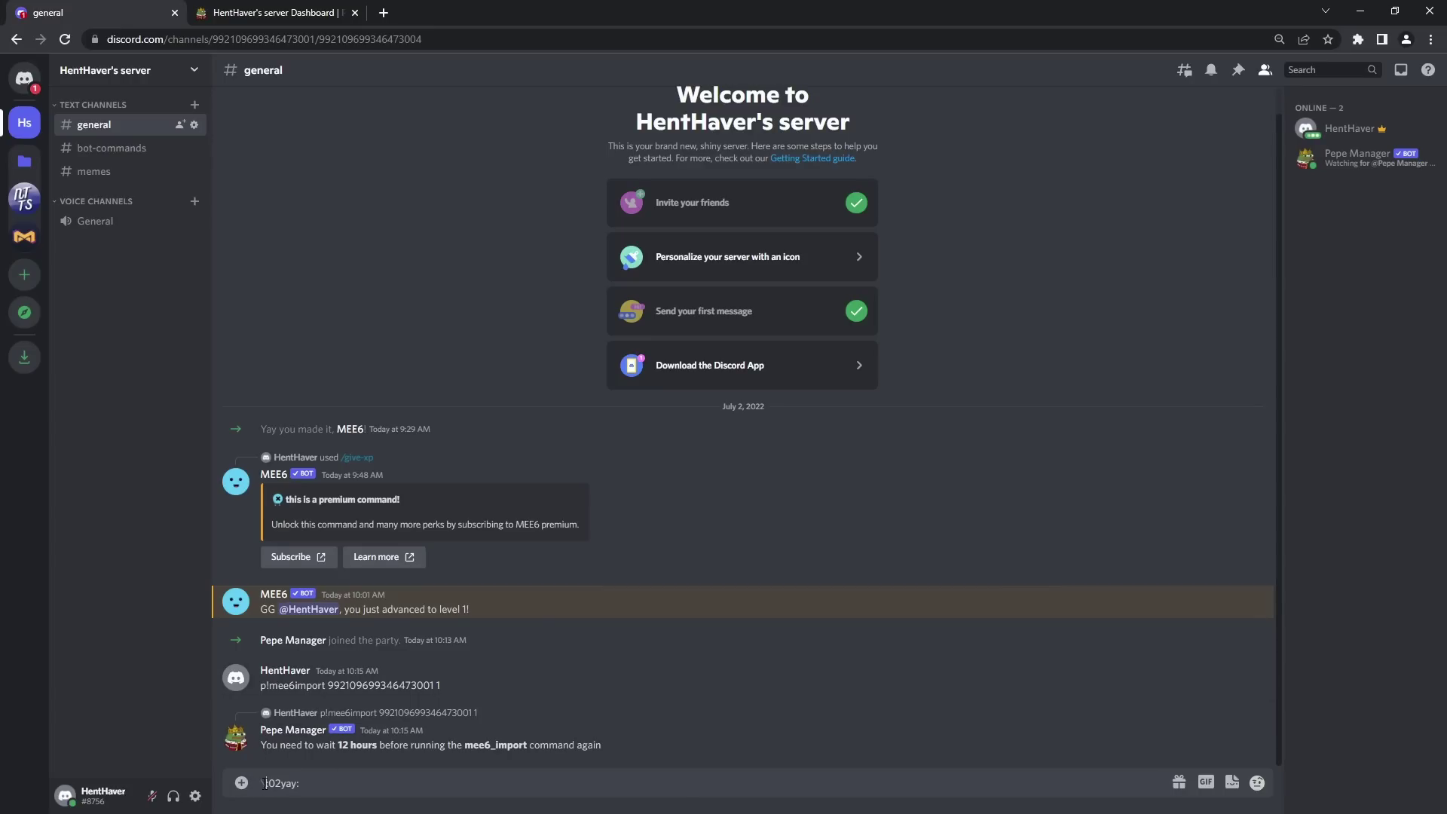
pyautogui.click(318, 788)
pyautogui.press('Return')
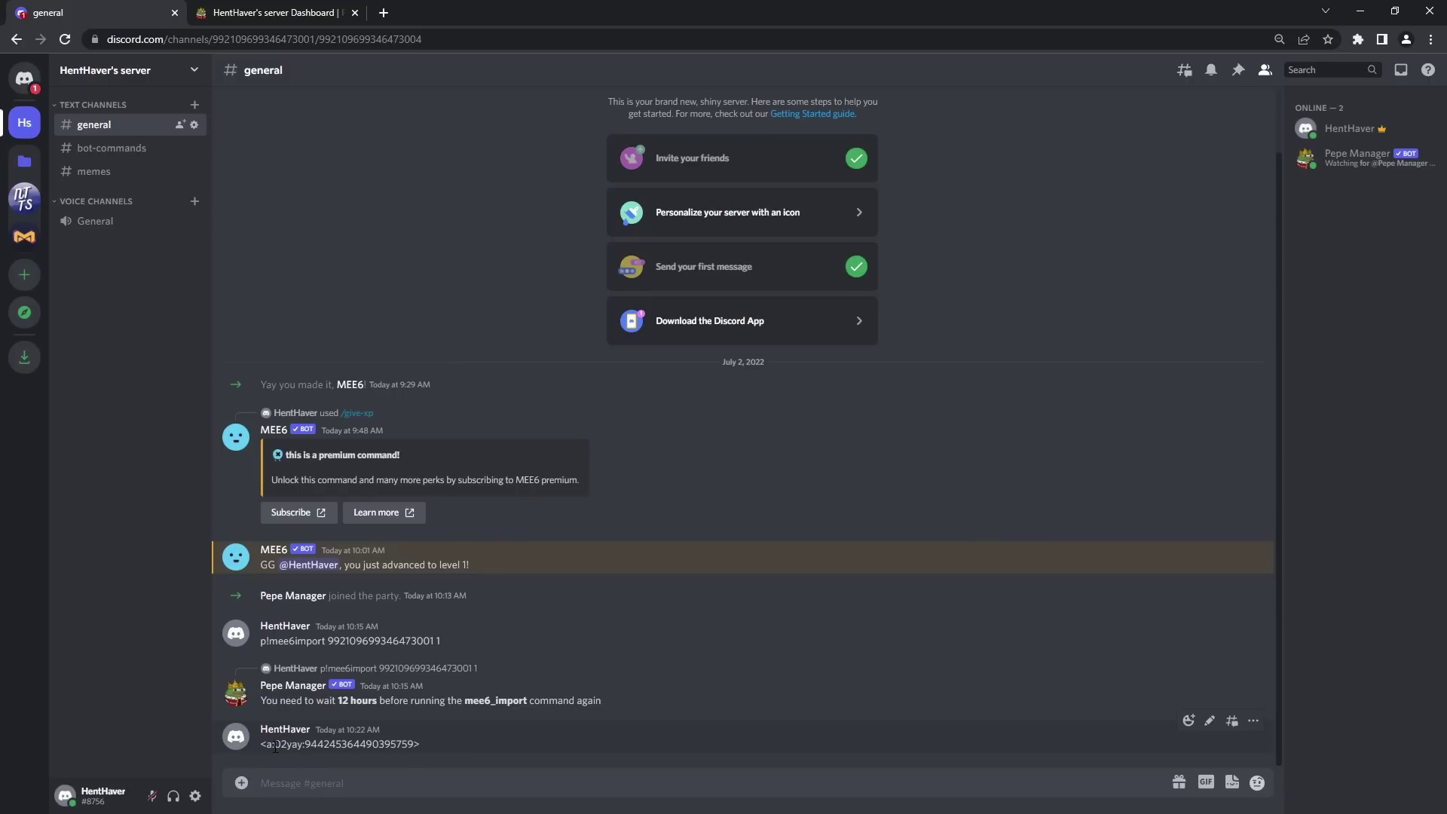
pyautogui.moveTo(264, 744); pyautogui.dragTo(436, 742)
pyautogui.hotkey('ctrl', 'c')
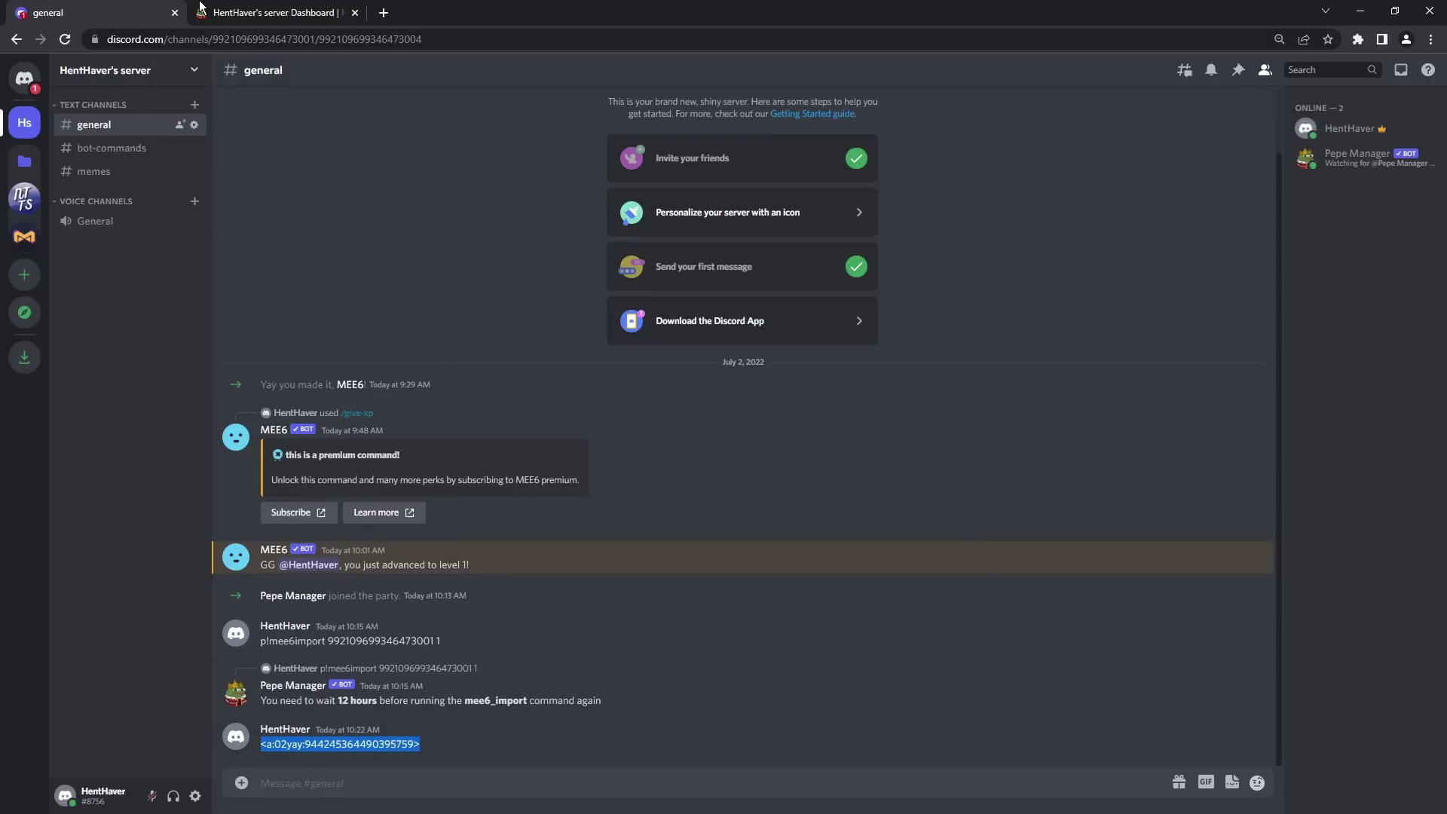
pyautogui.hotkey('ctrl', 'Tab')
pyautogui.click(648, 337)
pyautogui.moveTo(648, 336); pyautogui.dragTo(436, 336)
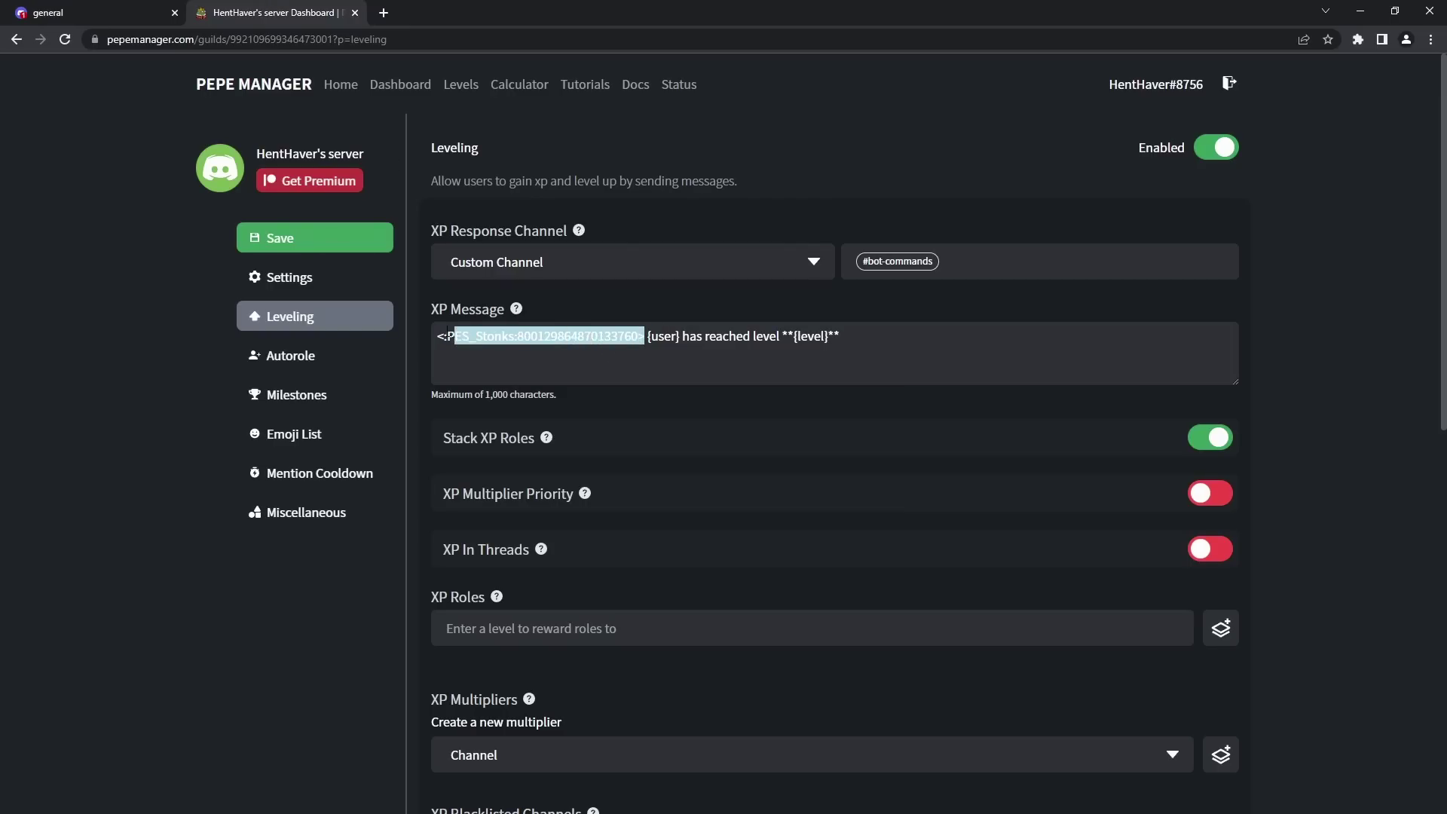
pyautogui.hotkey('ctrl', 'v')
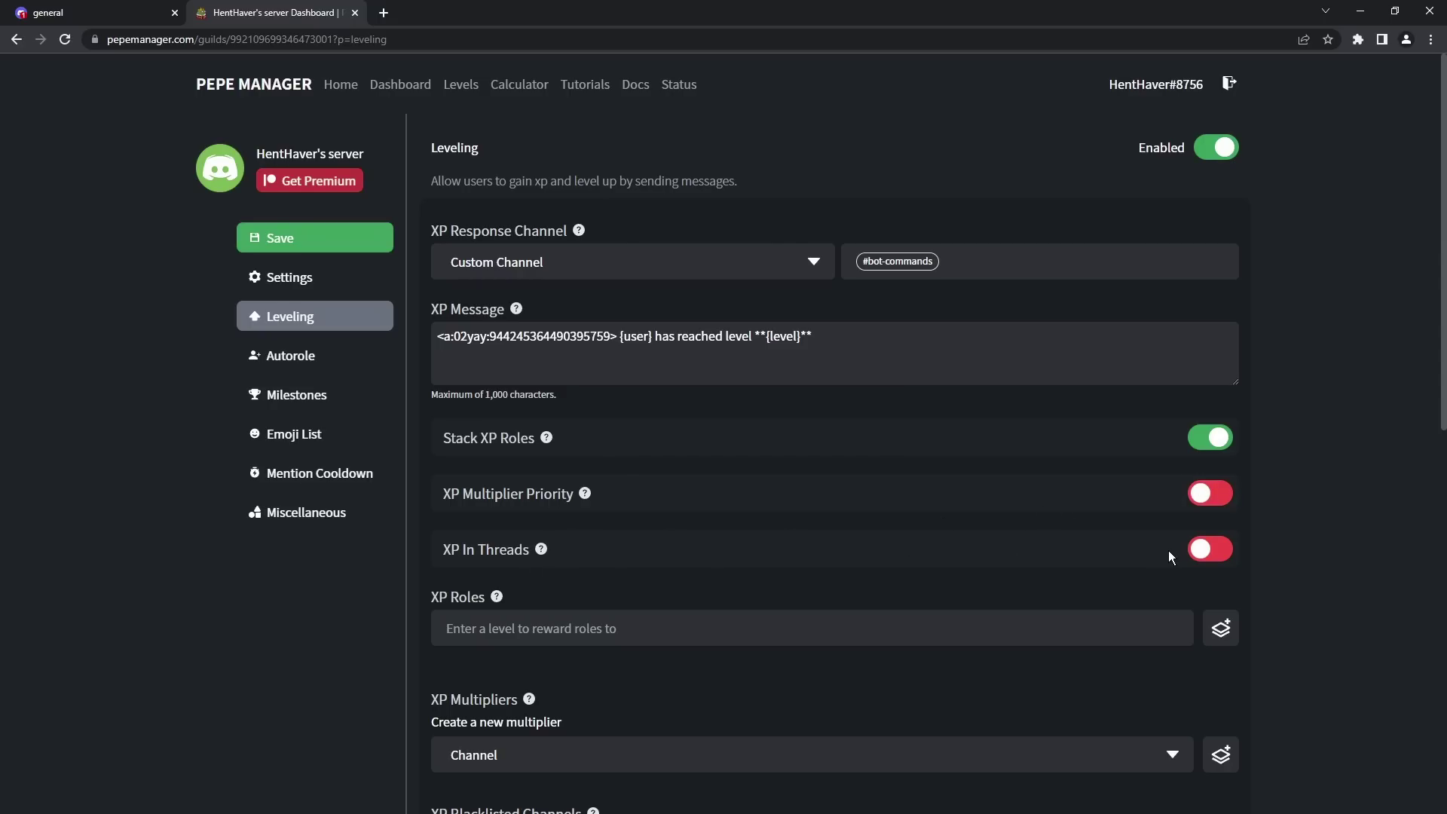
pyautogui.click(1204, 558)
pyautogui.scroll(-3, 867, 588)
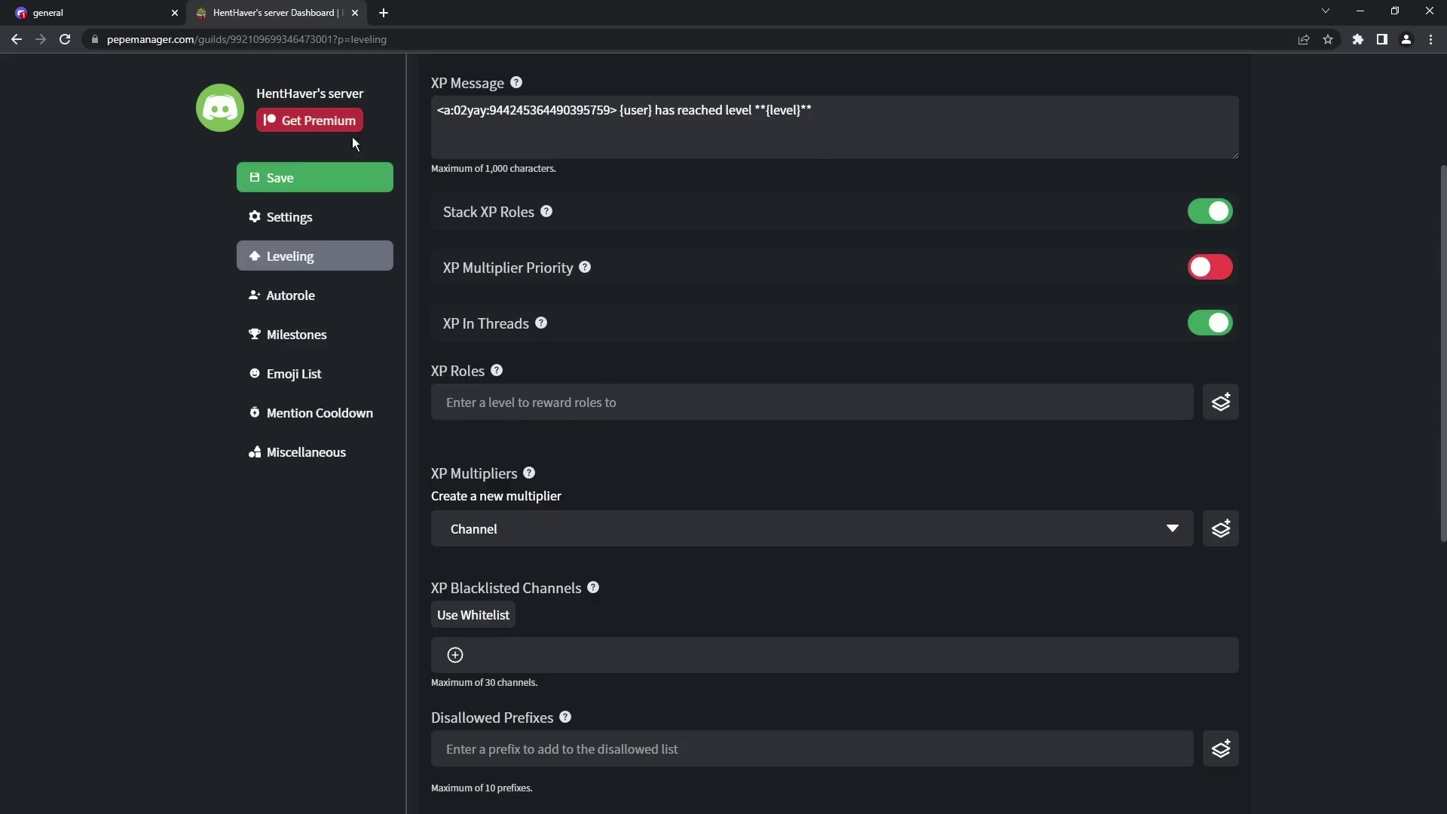
# Step: In the Discord server's role settings, move the Level 5 role below Level 10 and save the changes
pyautogui.click(160, 12)
pyautogui.click(151, 70)
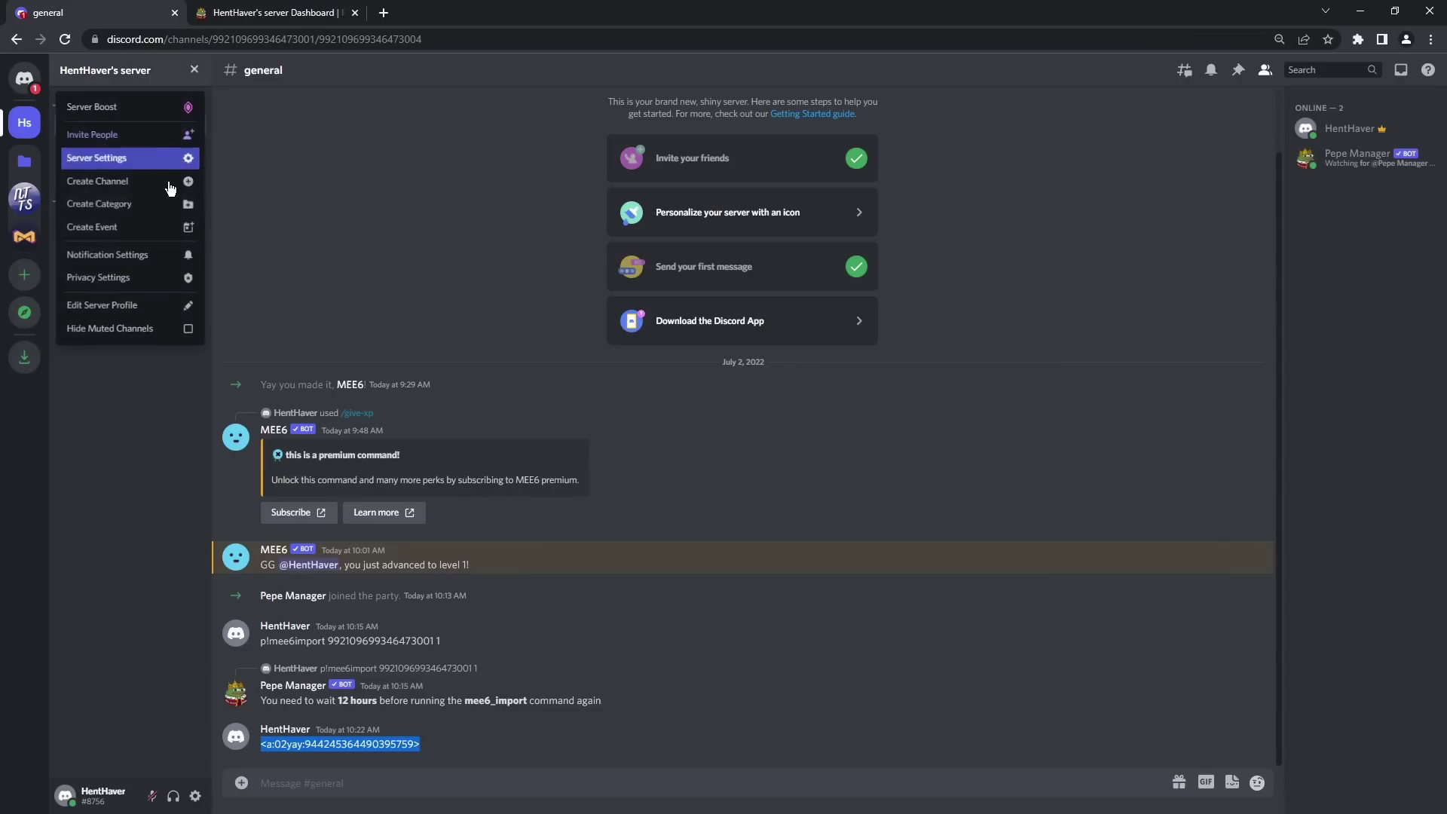
pyautogui.click(90, 158)
pyautogui.click(407, 144)
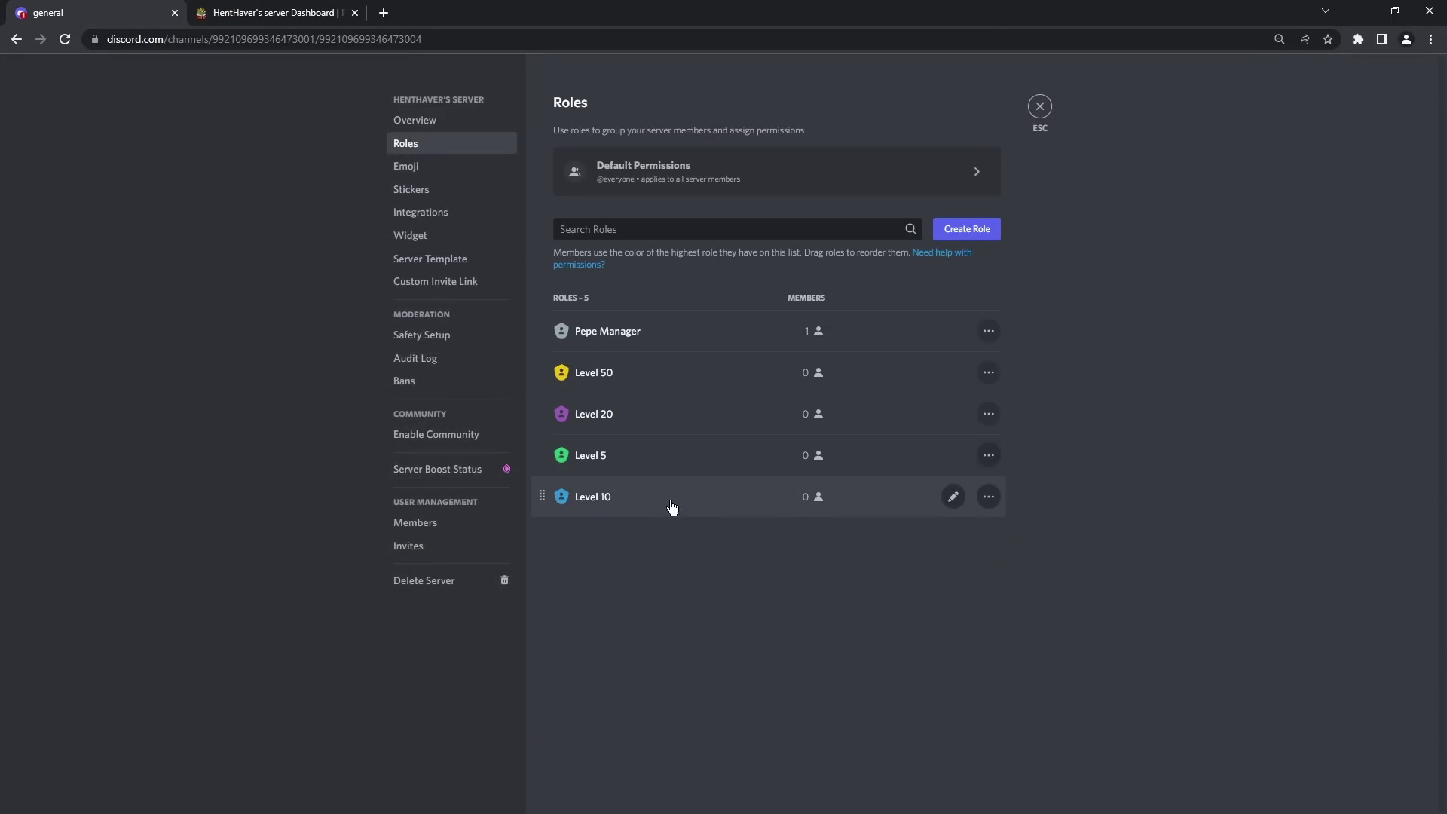
pyautogui.moveTo(585, 469); pyautogui.dragTo(542, 501)
pyautogui.click(989, 790)
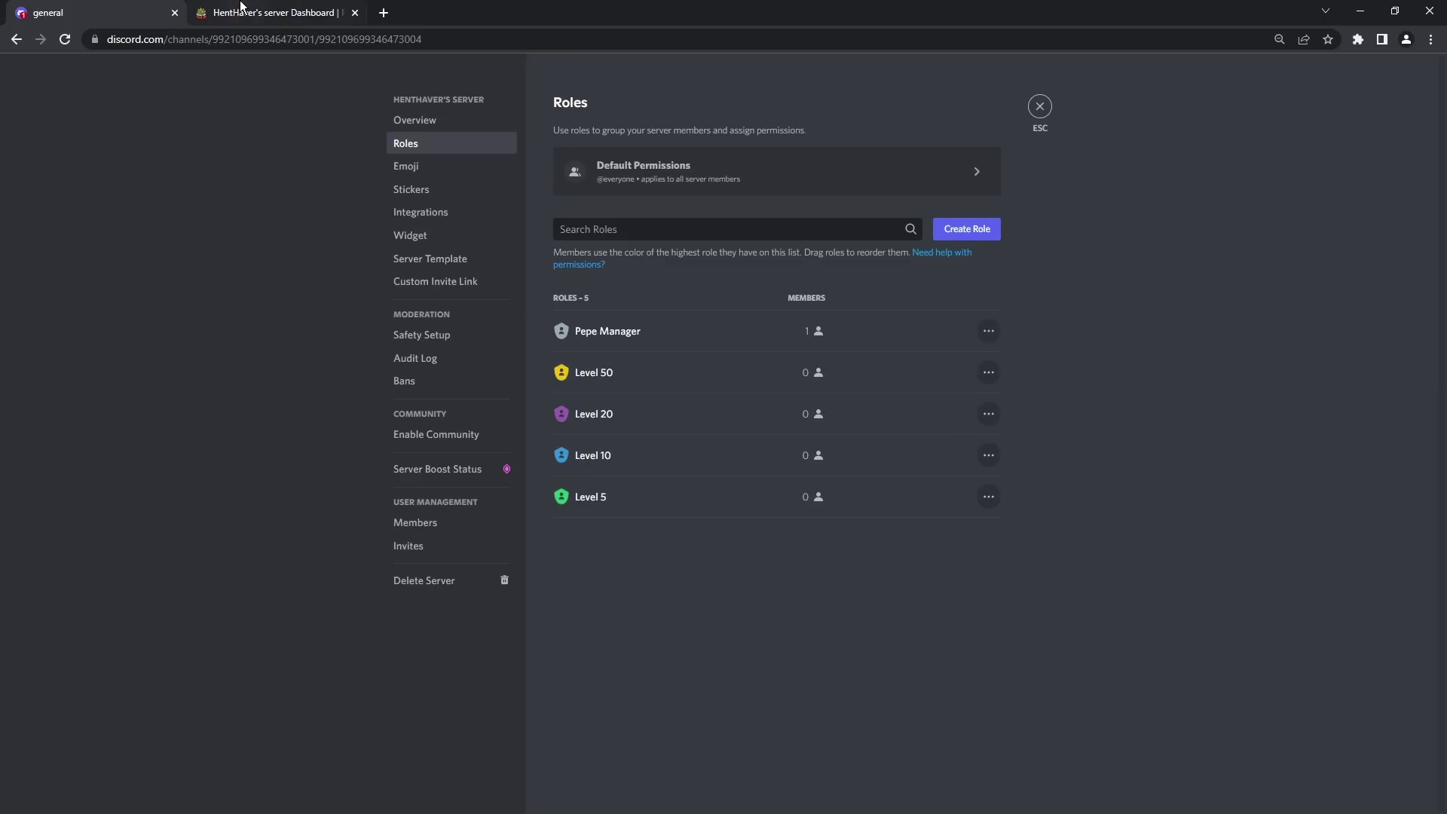
# Step: Return to the Pepe Manager dashboard and add an XP role reward for level 5 that gives the Level 5 role
pyautogui.click(242, 9)
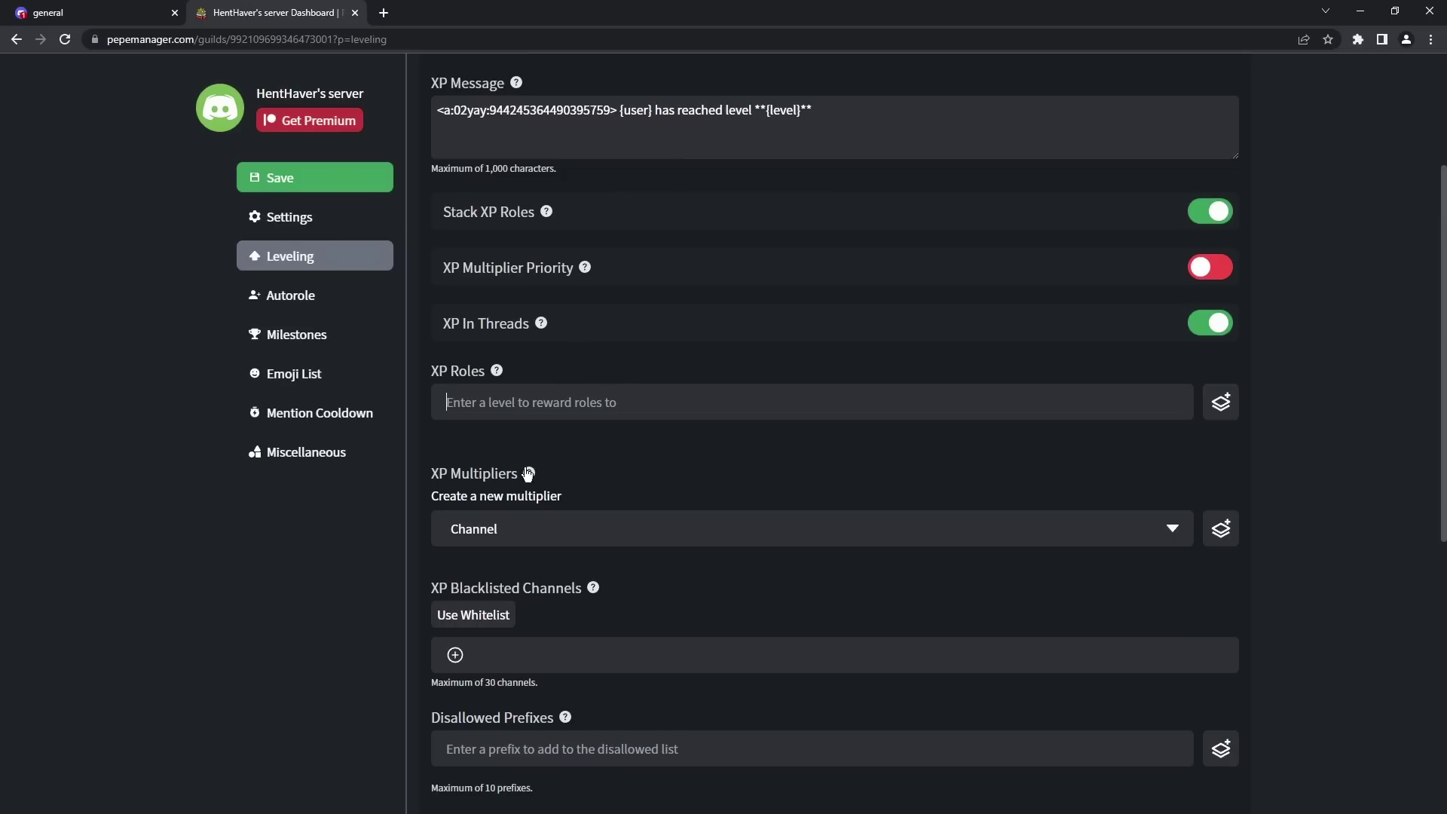
pyautogui.click(495, 400)
pyautogui.write('5')
pyautogui.click(1216, 411)
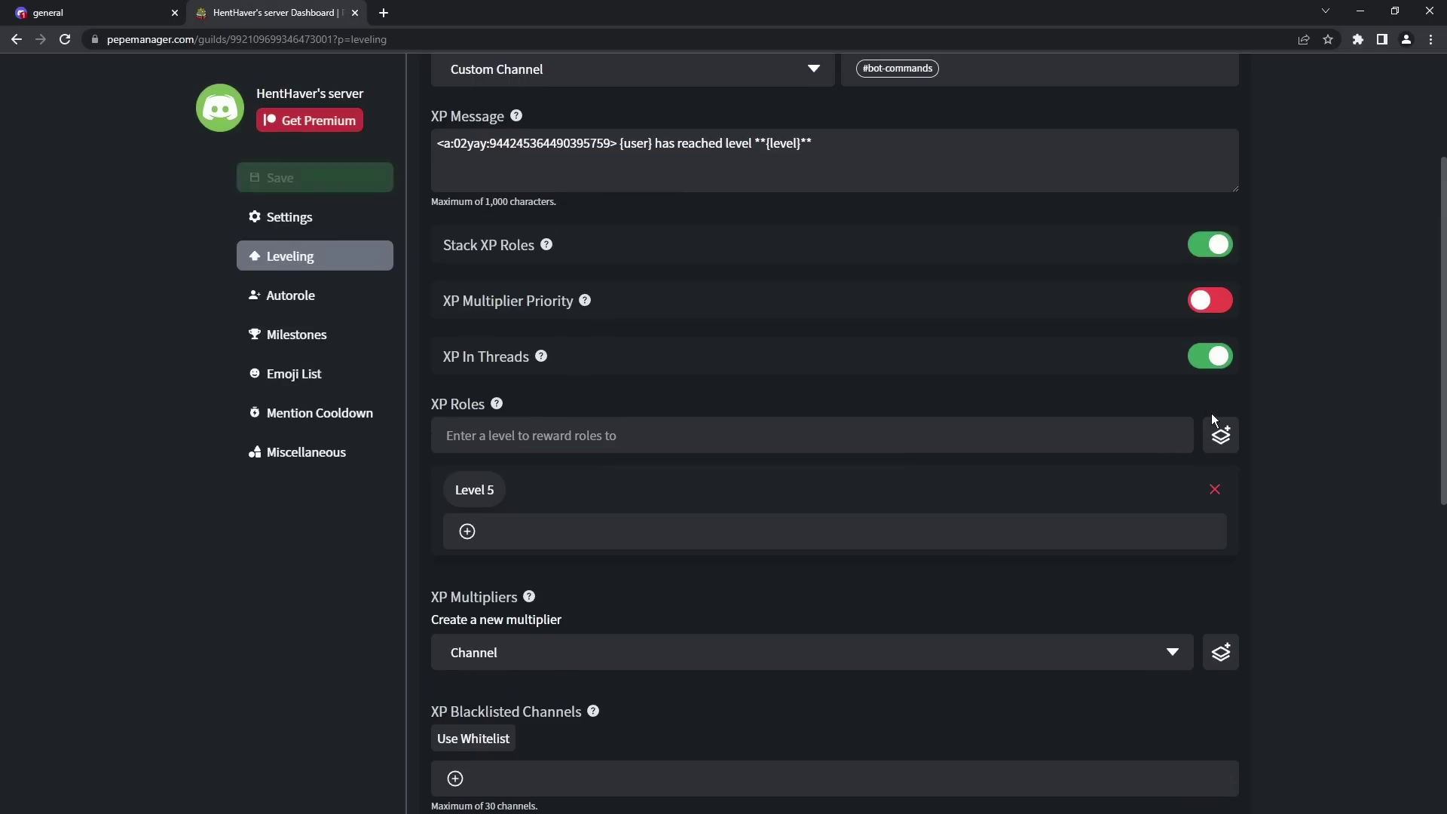
pyautogui.click(467, 532)
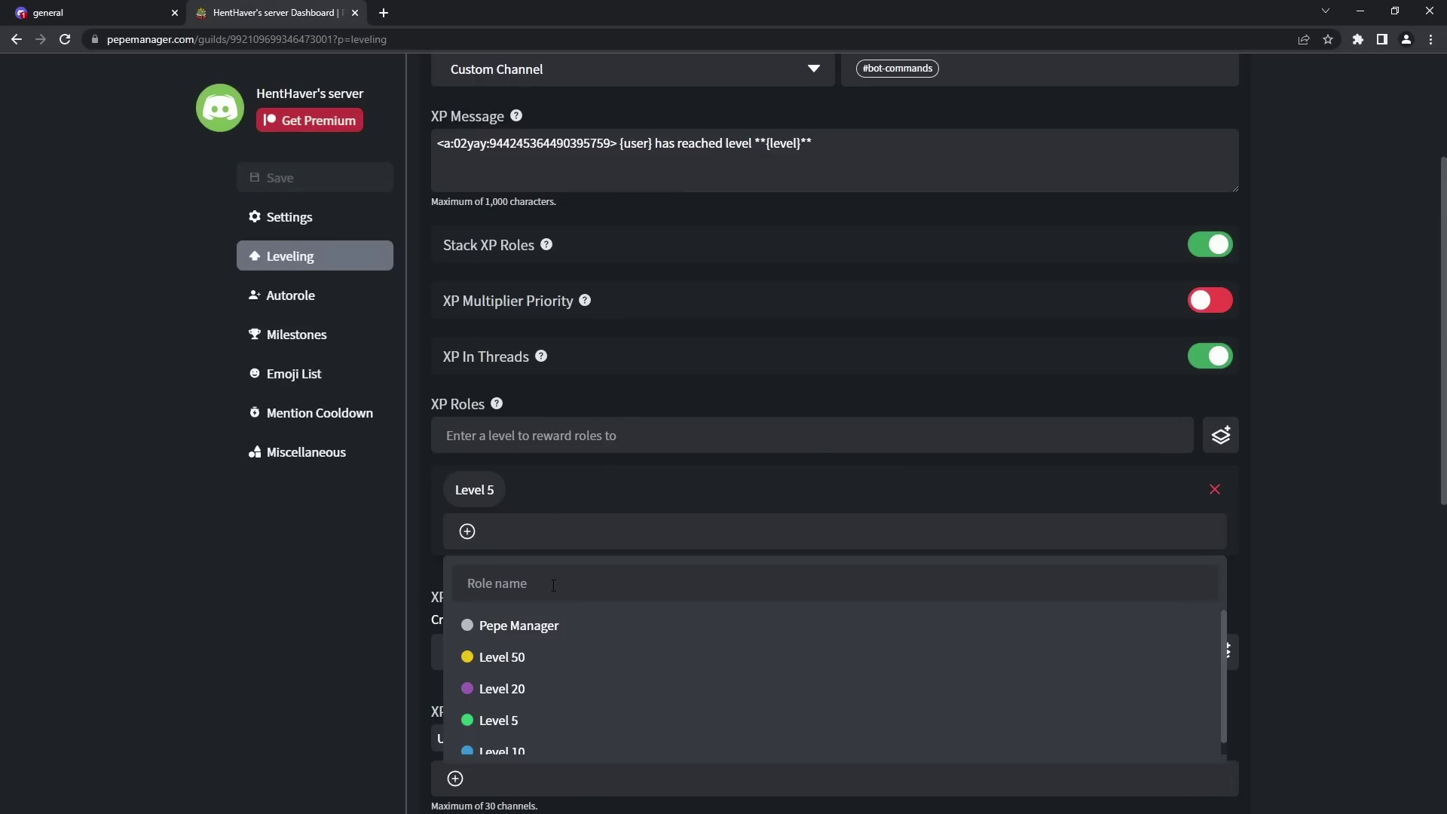
pyautogui.click(501, 716)
pyautogui.click(676, 452)
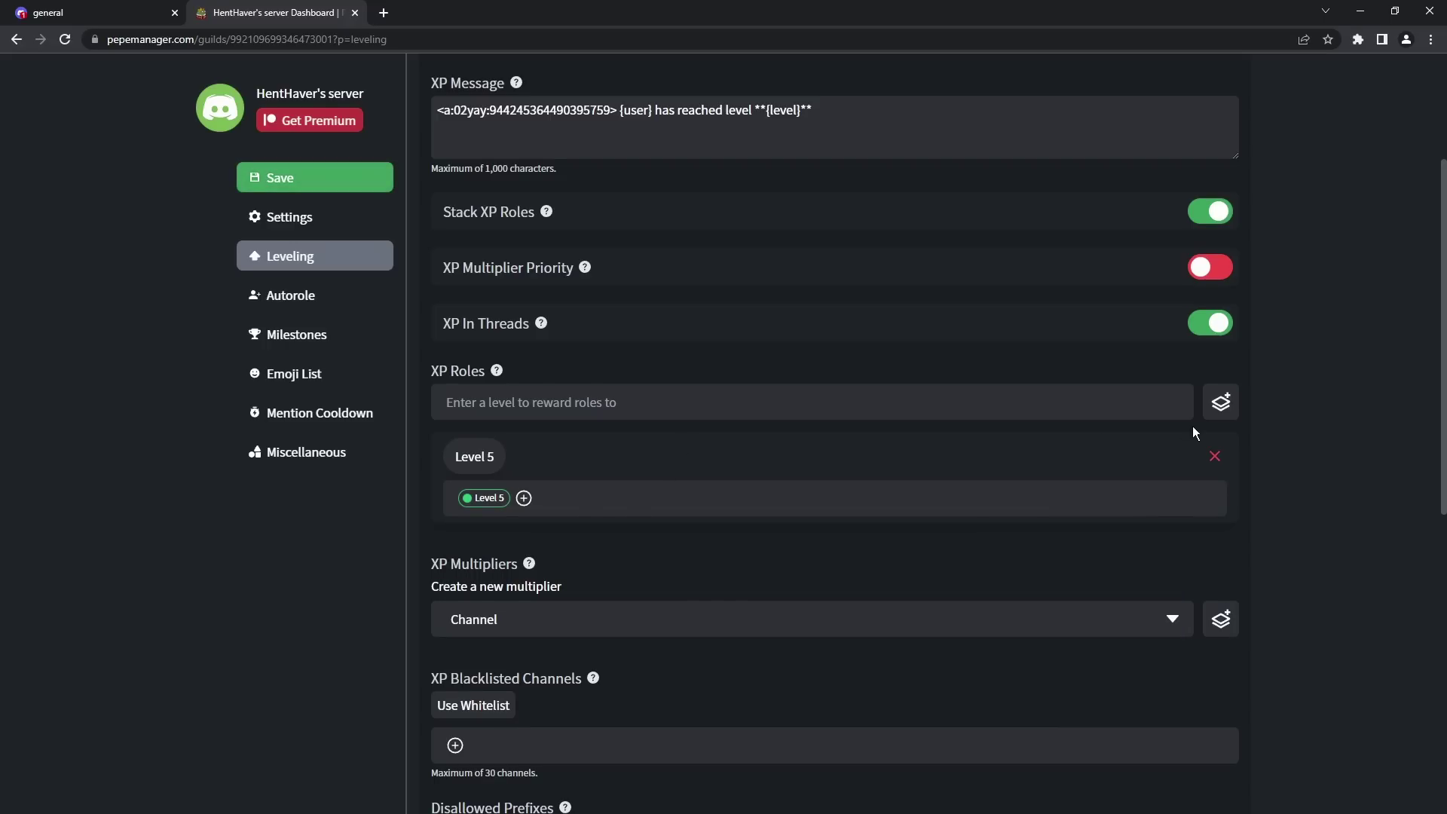
# Step: Add an XP role reward for level 10 that gives the Level 10 role
pyautogui.click(952, 393)
pyautogui.write('10')
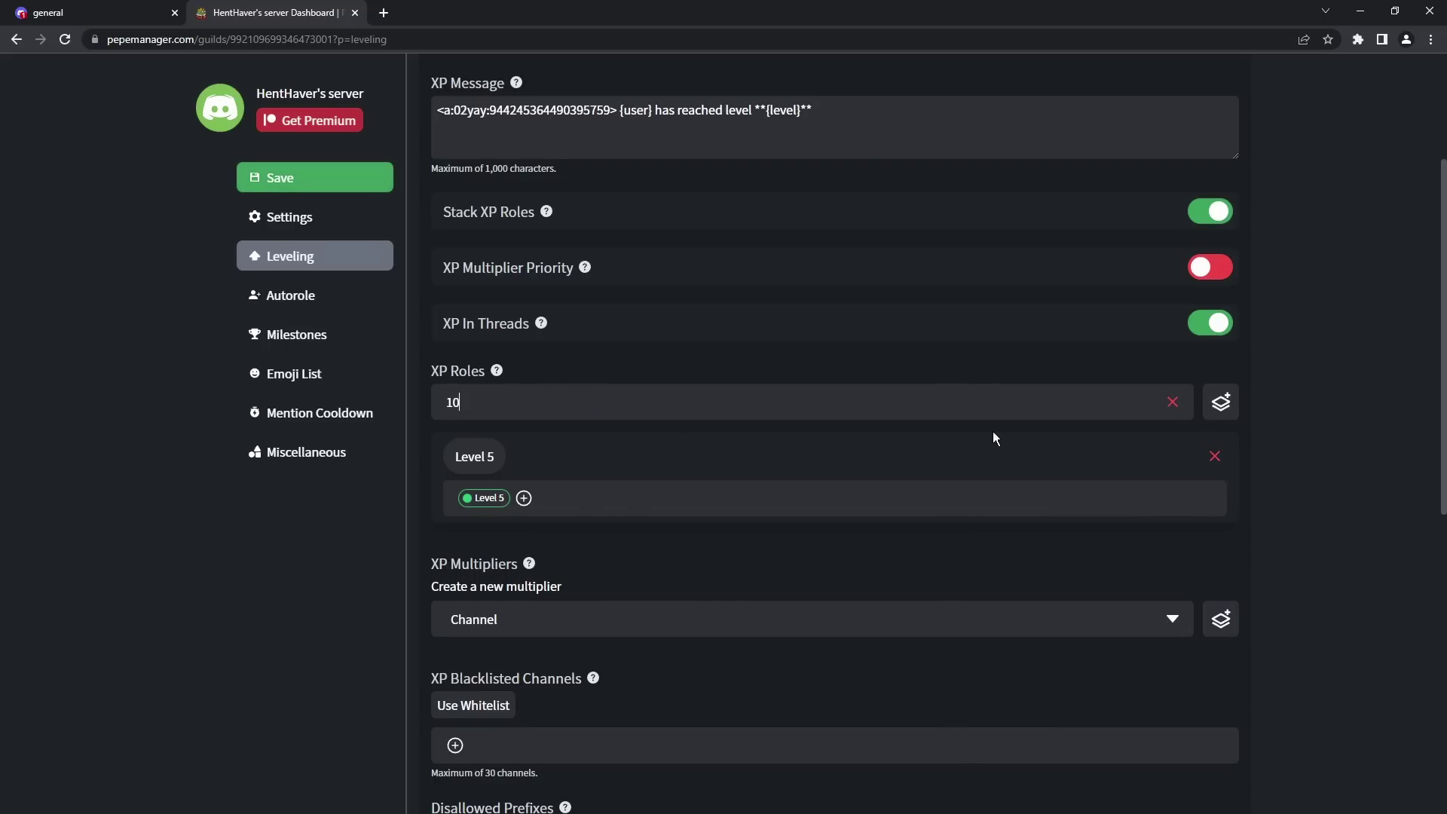
pyautogui.click(1221, 403)
pyautogui.click(468, 629)
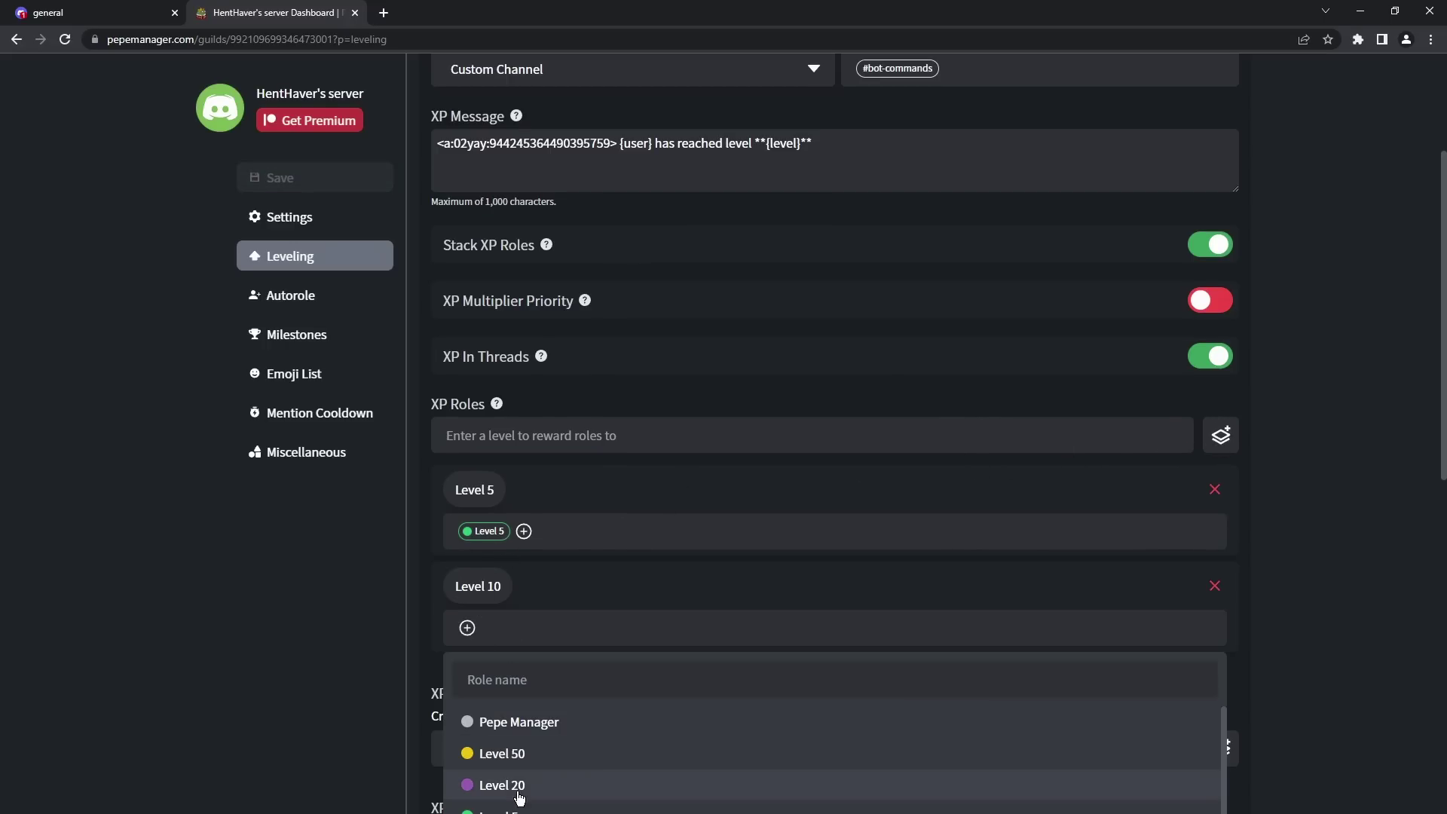
pyautogui.scroll(-3, 516, 796)
pyautogui.click(502, 760)
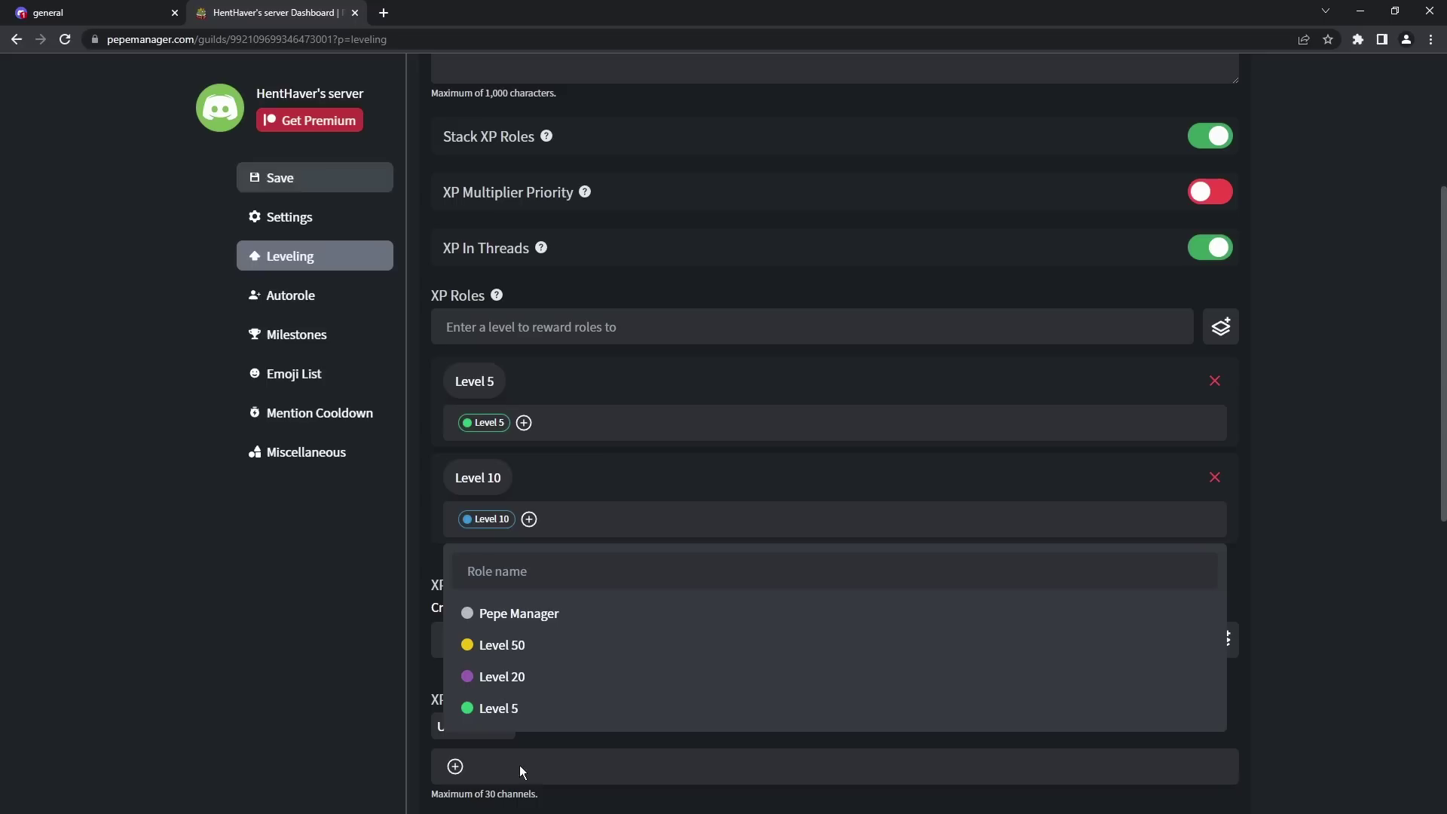
# Step: Add an XP role reward for level 20 that gives the Level 20 role
pyautogui.click(1060, 325)
pyautogui.write('20')
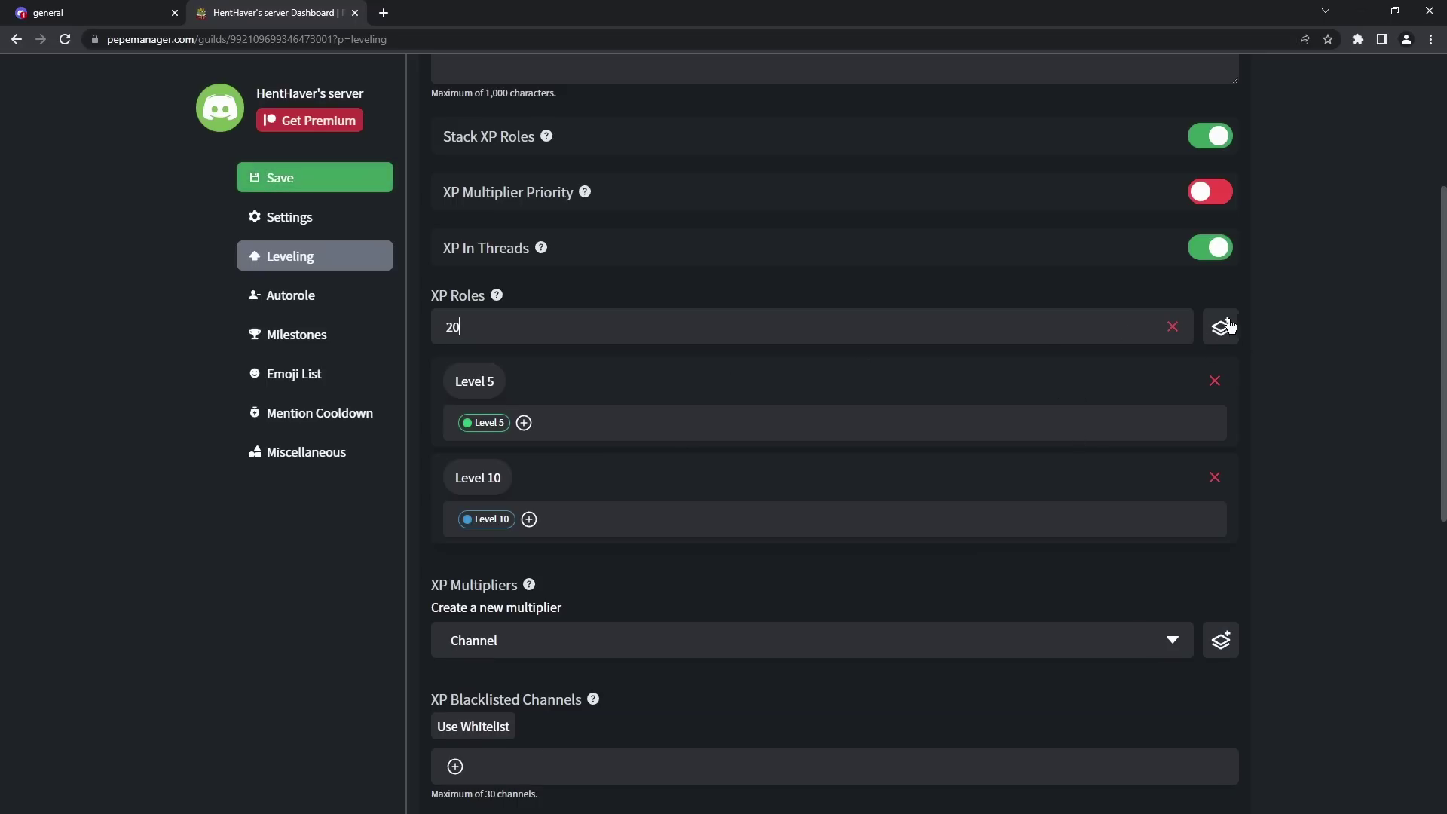
pyautogui.press('Return')
pyautogui.click(465, 650)
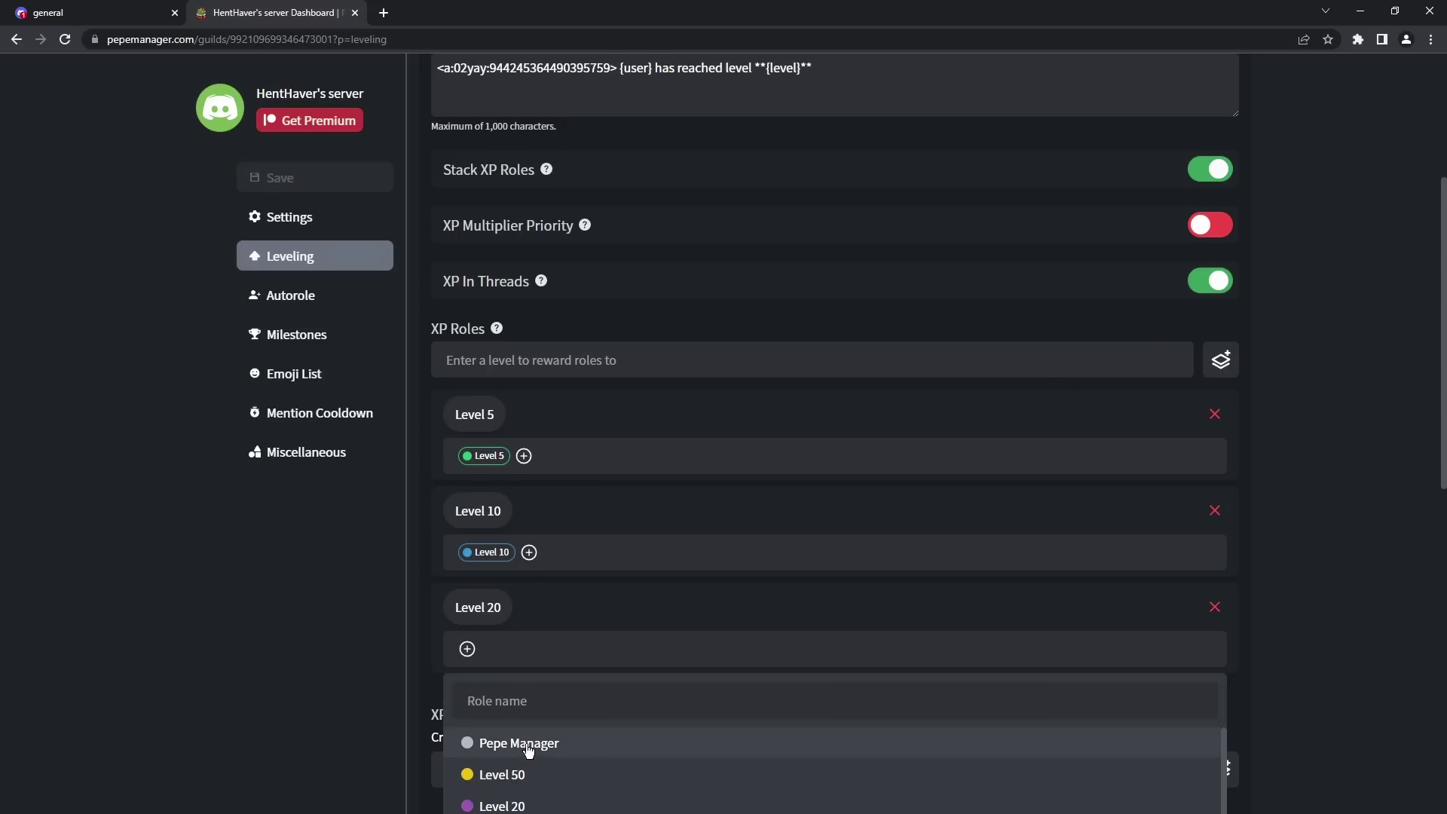
pyautogui.click(519, 801)
# Step: Add an XP role reward for level 50 that gives the Level 50 role
pyautogui.click(787, 328)
pyautogui.write('50')
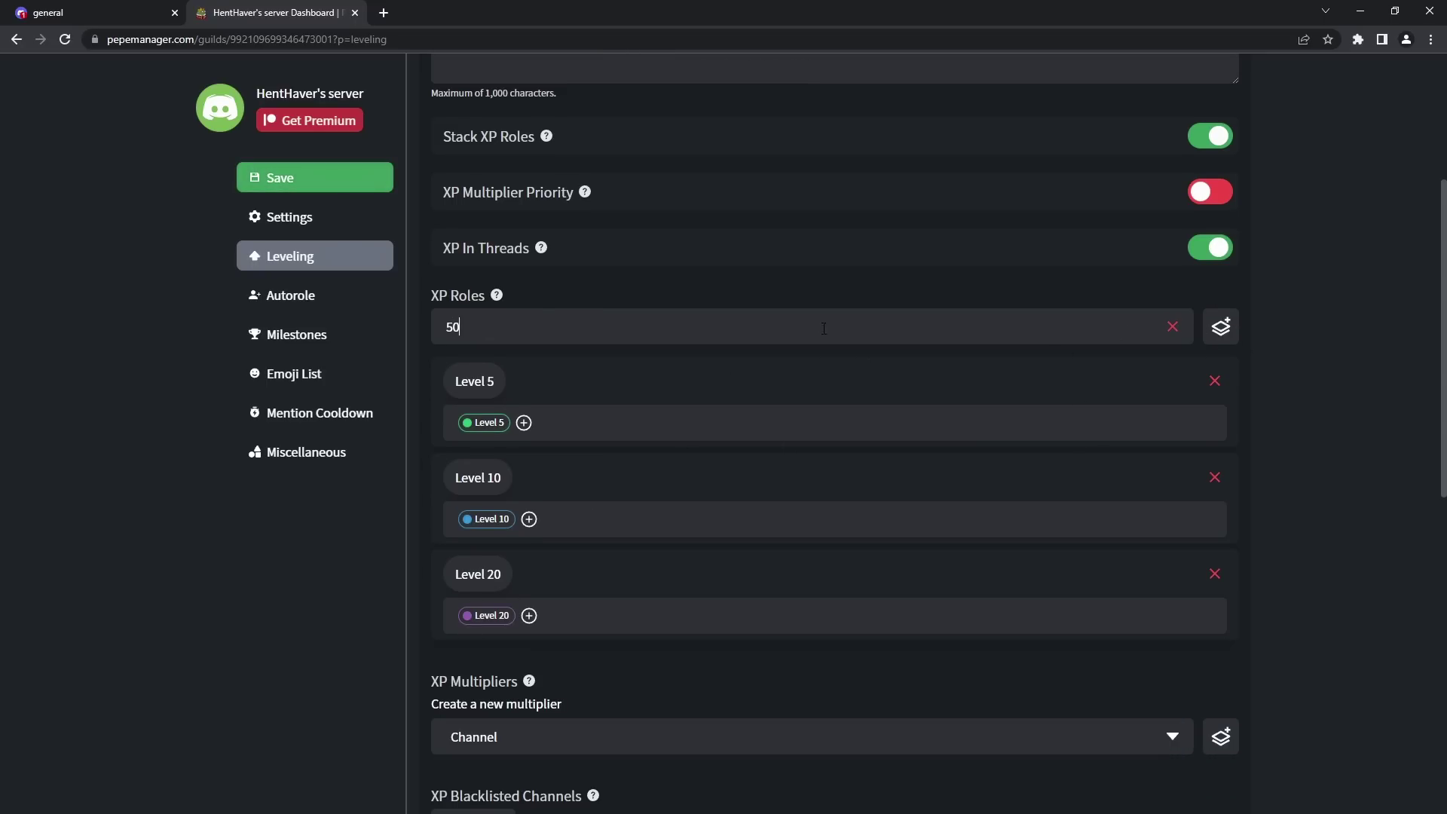
pyautogui.click(1221, 327)
pyautogui.click(467, 745)
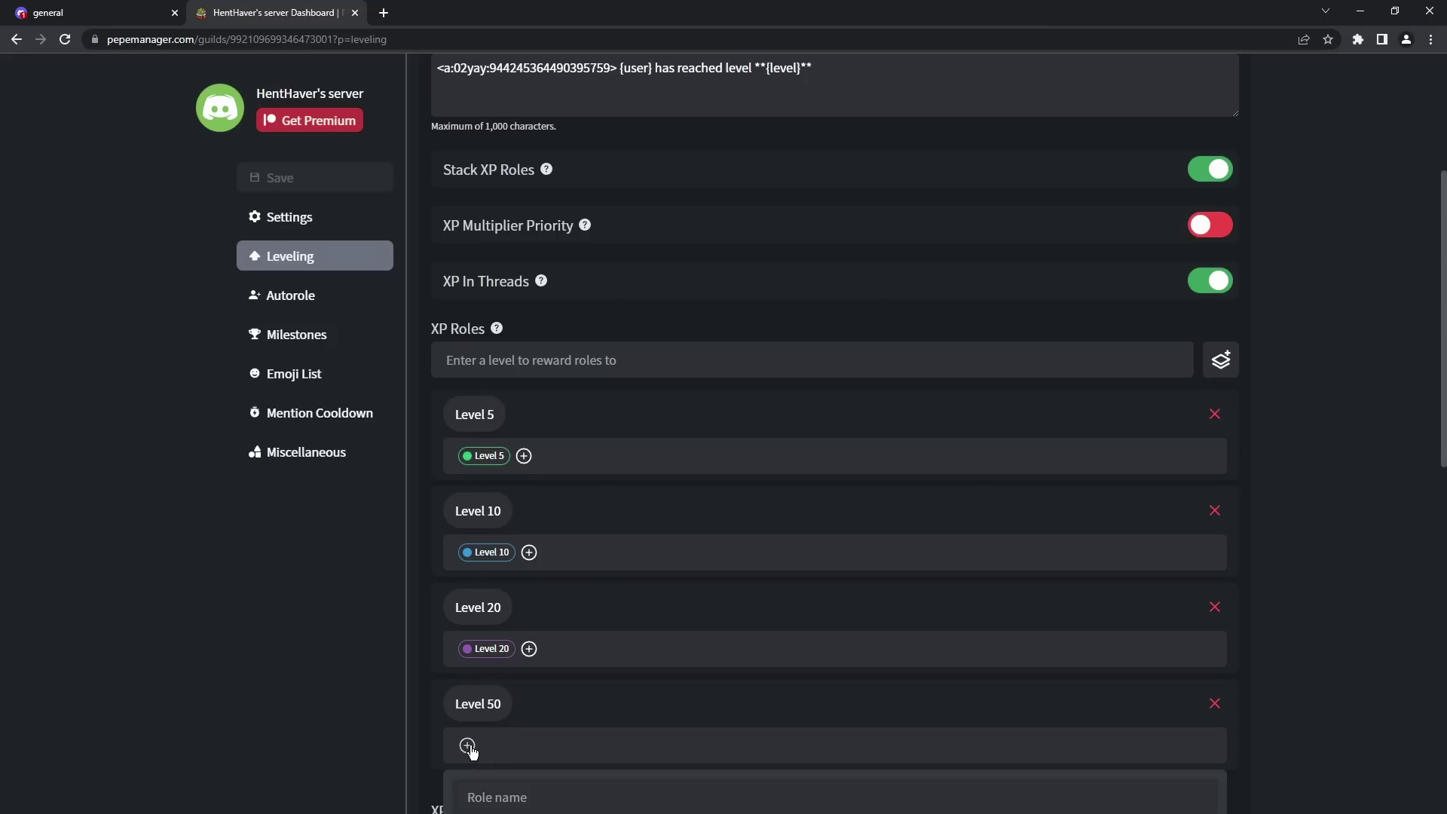
pyautogui.scroll(-3, 601, 678)
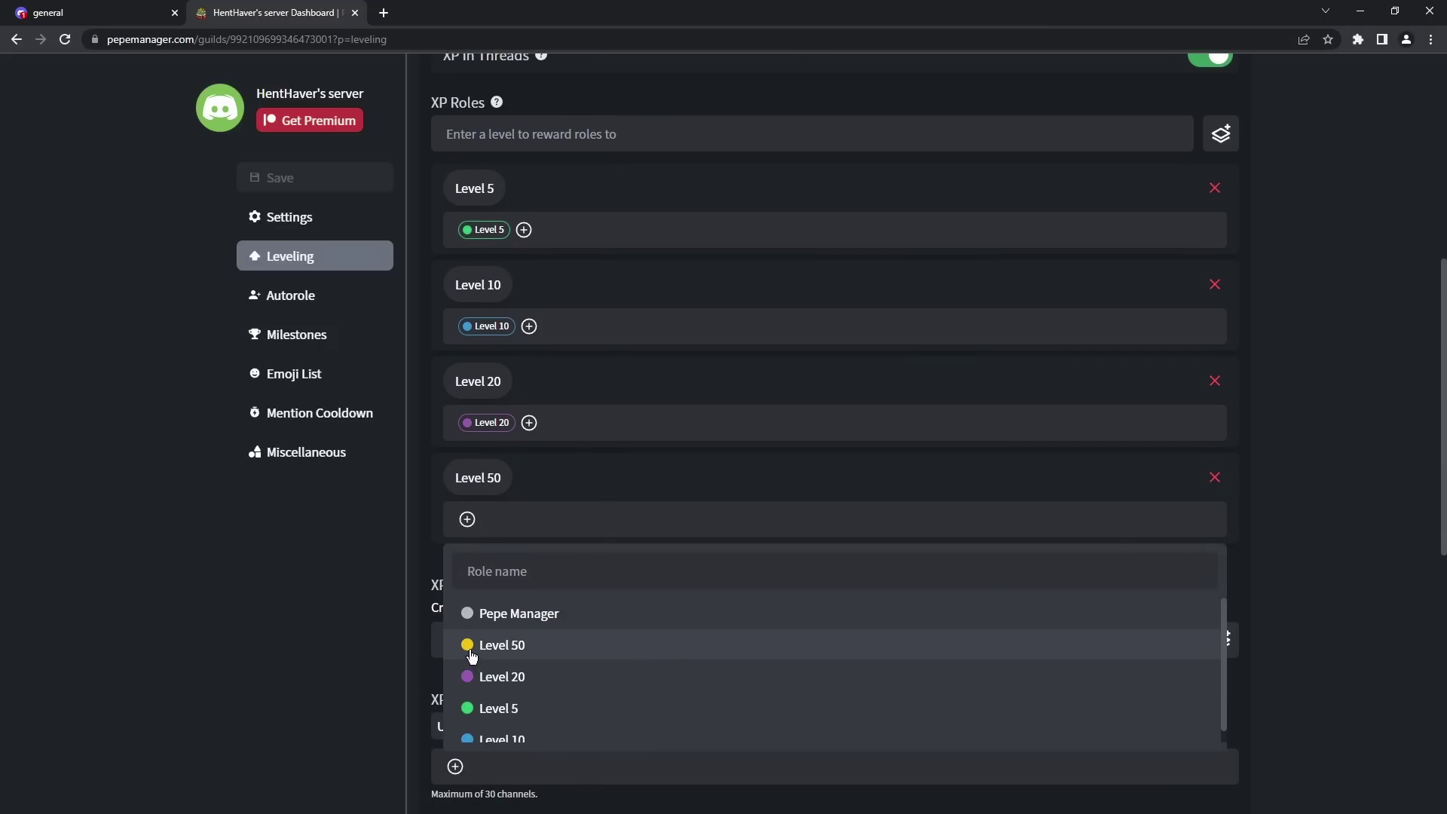
pyautogui.click(482, 645)
pyautogui.click(1317, 443)
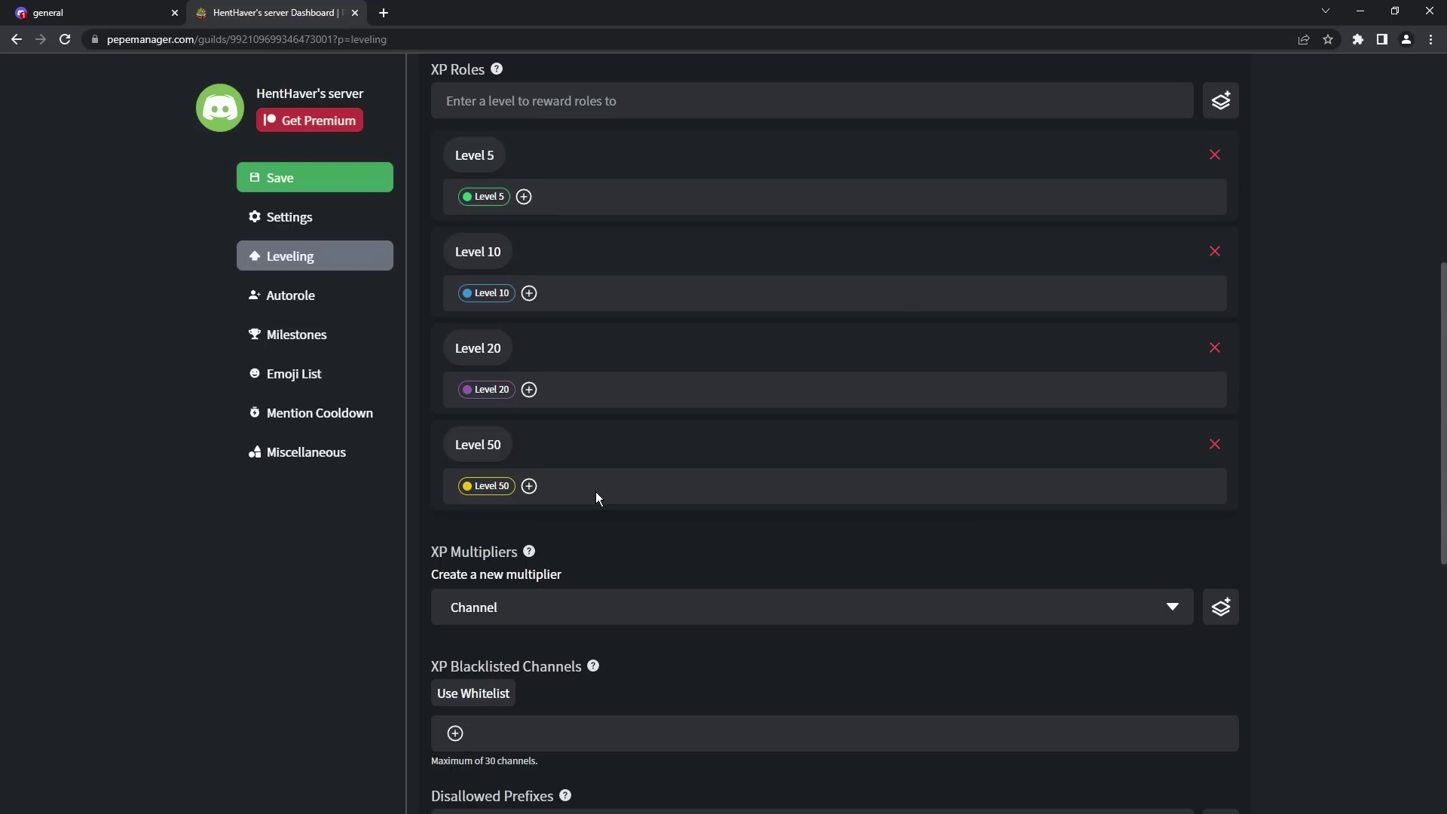
# Step: Create a global XP multiplier and set it to 0.65, the value listed for MEE6 in the Pepe Manager docs
pyautogui.click(603, 613)
pyautogui.click(461, 697)
pyautogui.click(1222, 612)
pyautogui.scroll(-2, 669, 594)
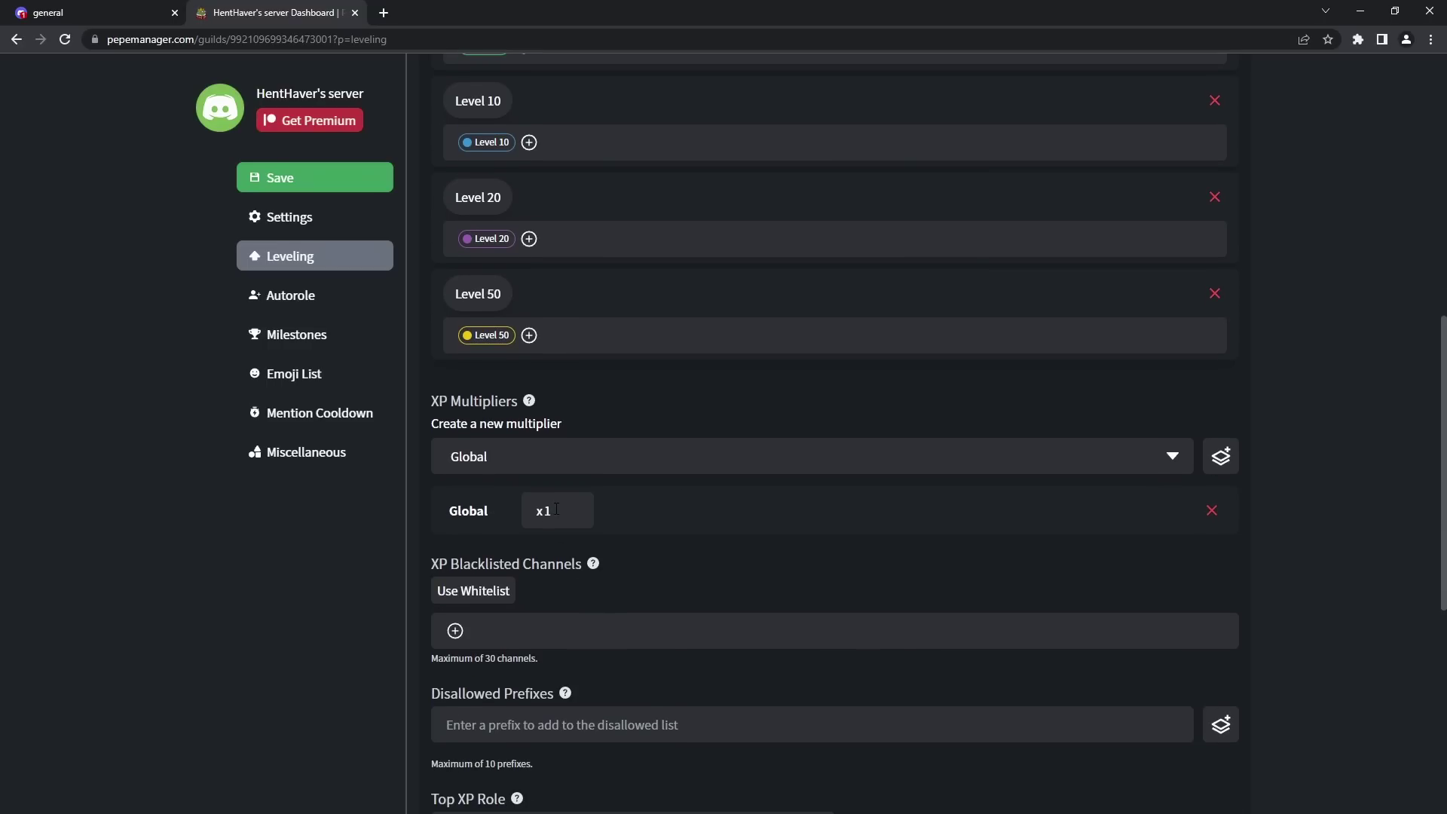
pyautogui.write('0.09')
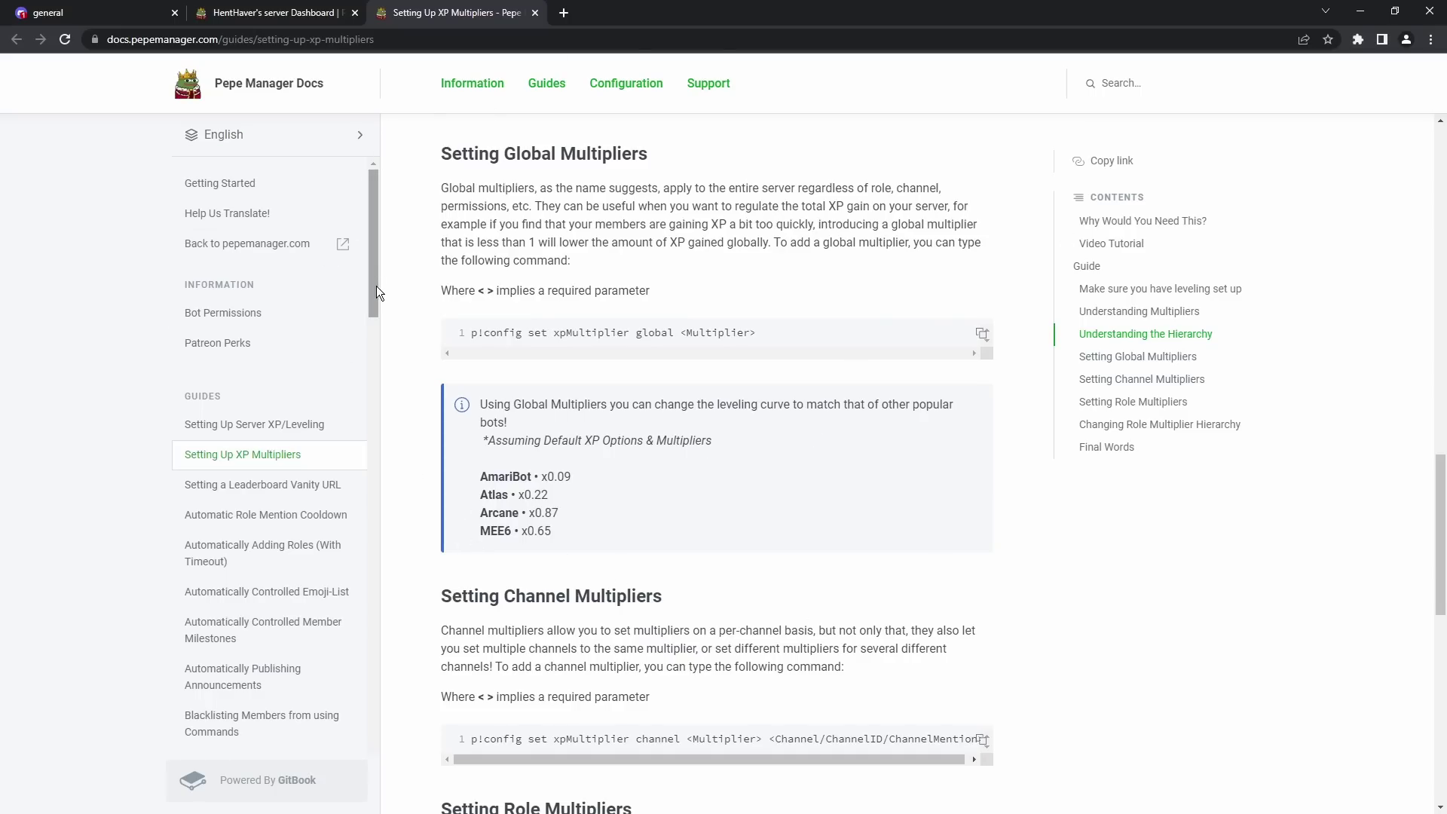
pyautogui.click(535, 13)
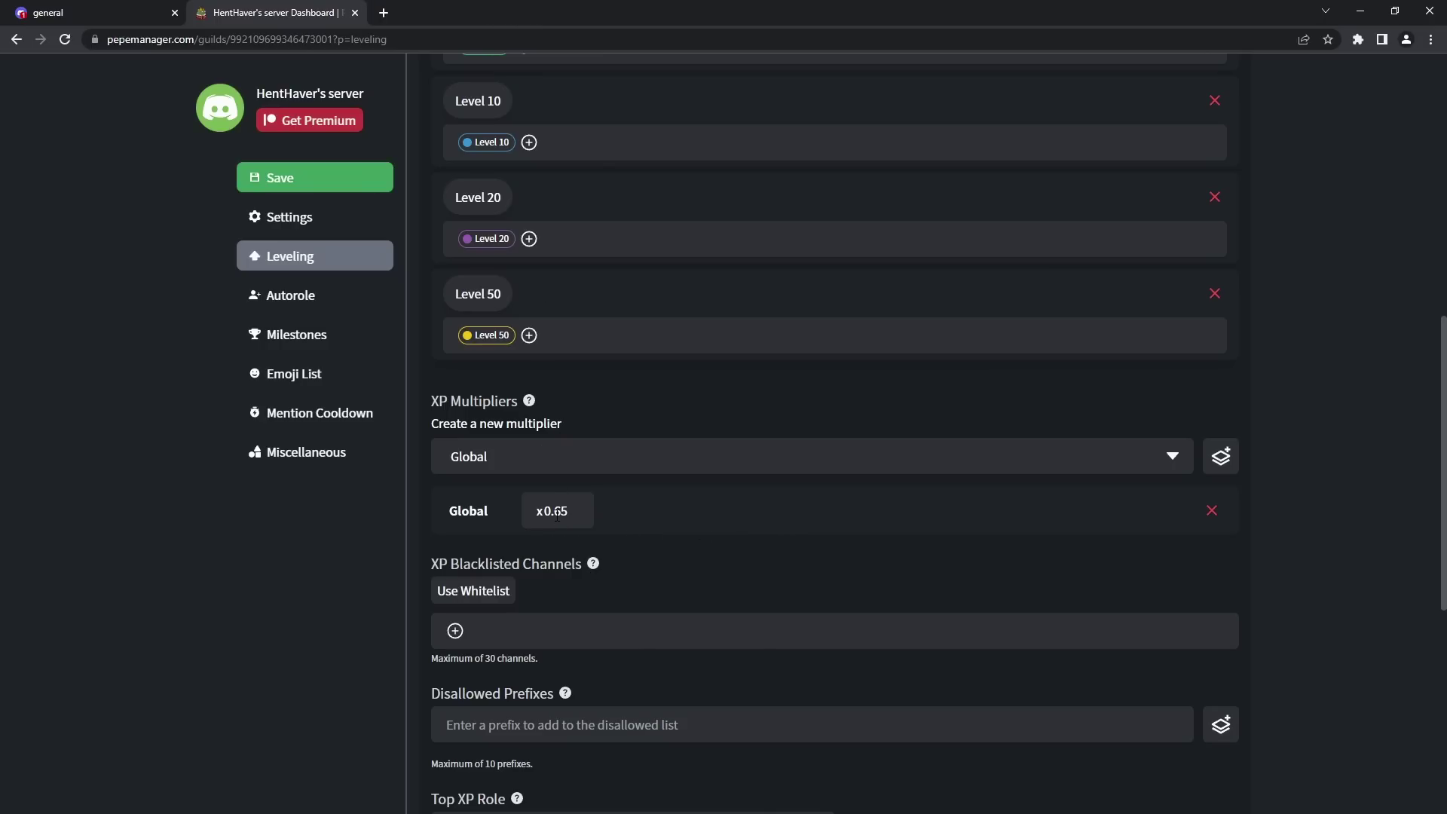
# Step: Create a channel XP multiplier and assign it to the #general channel
pyautogui.click(619, 453)
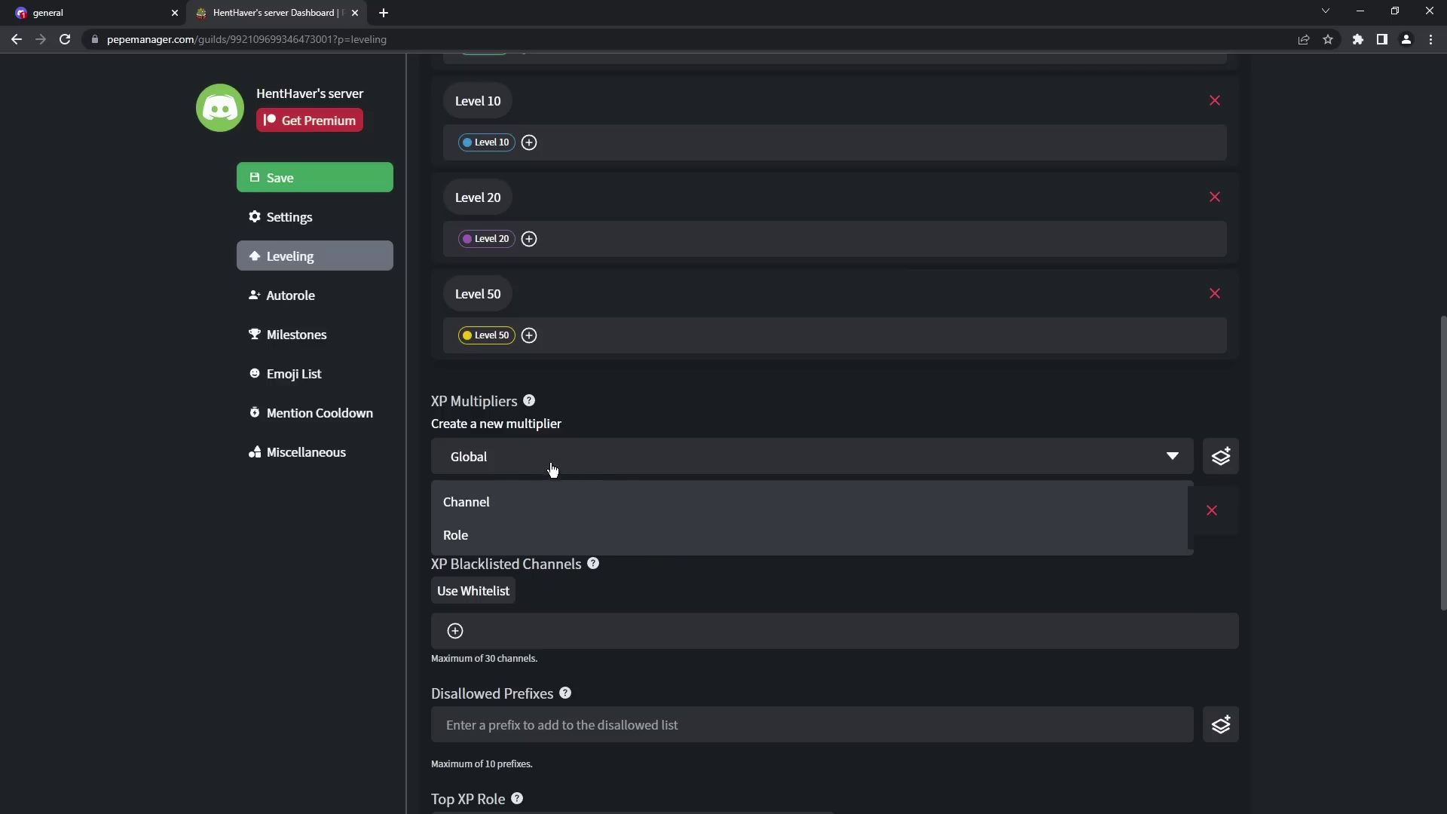
pyautogui.click(518, 505)
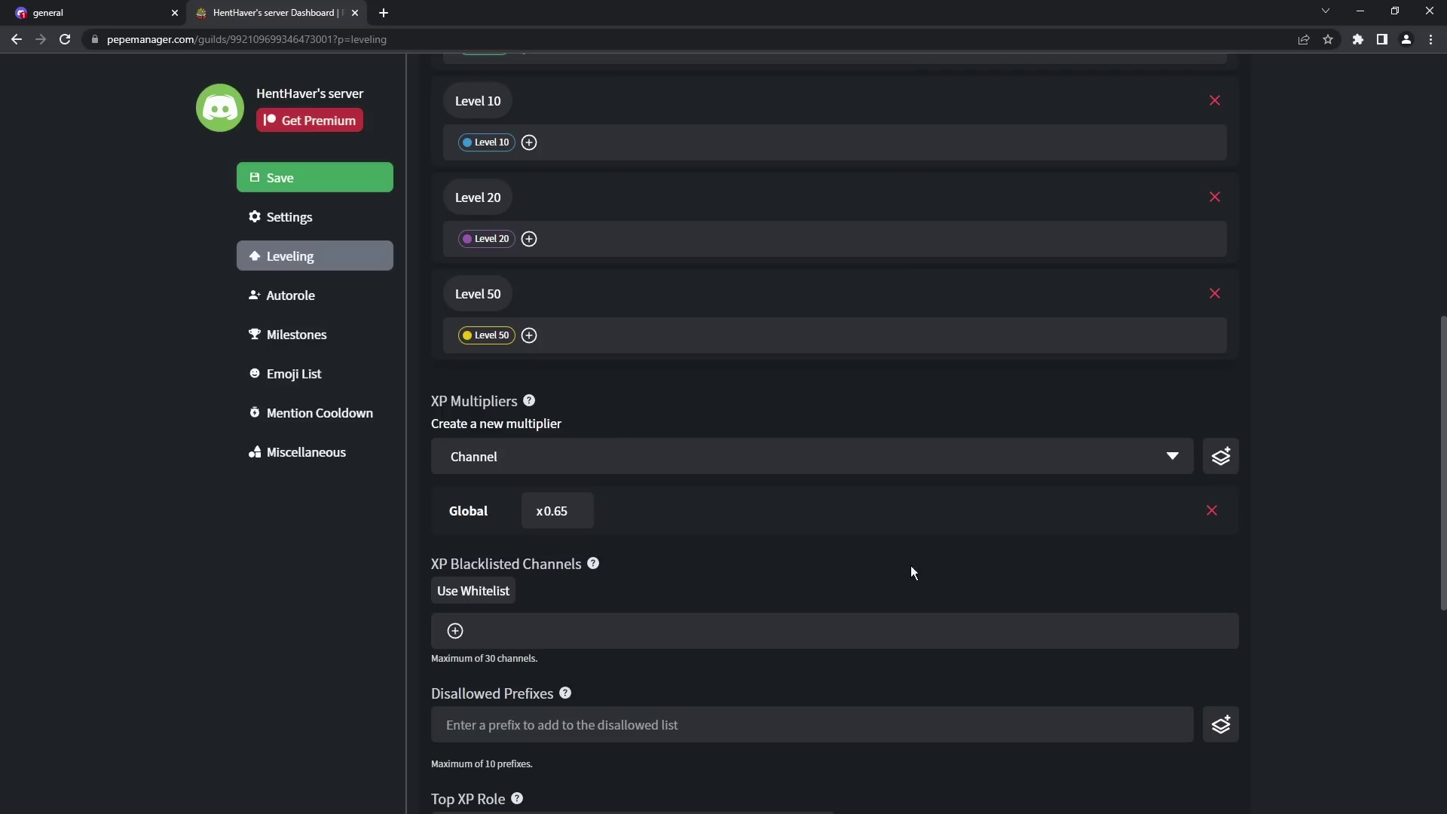
pyautogui.click(1218, 456)
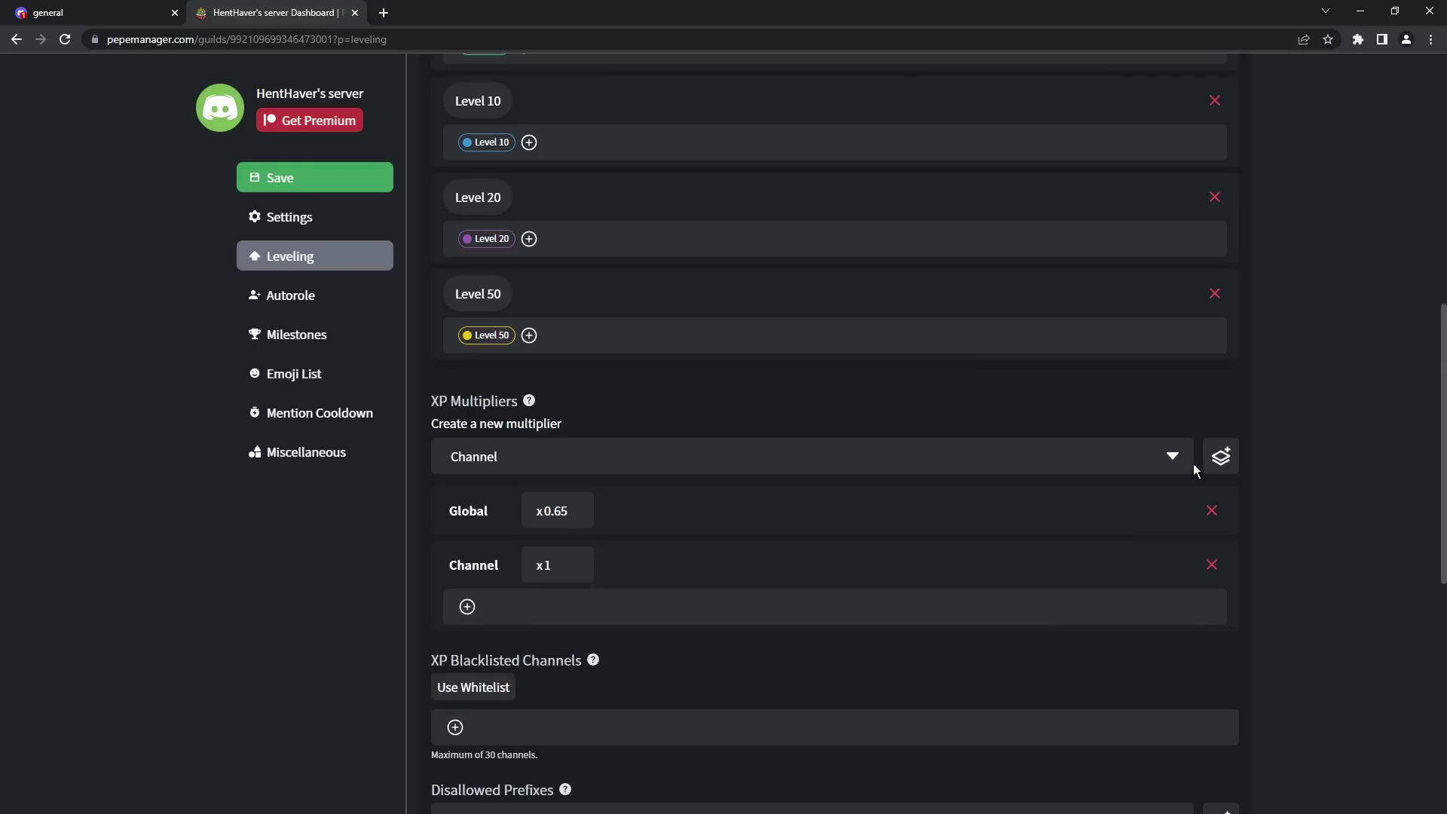
pyautogui.click(468, 607)
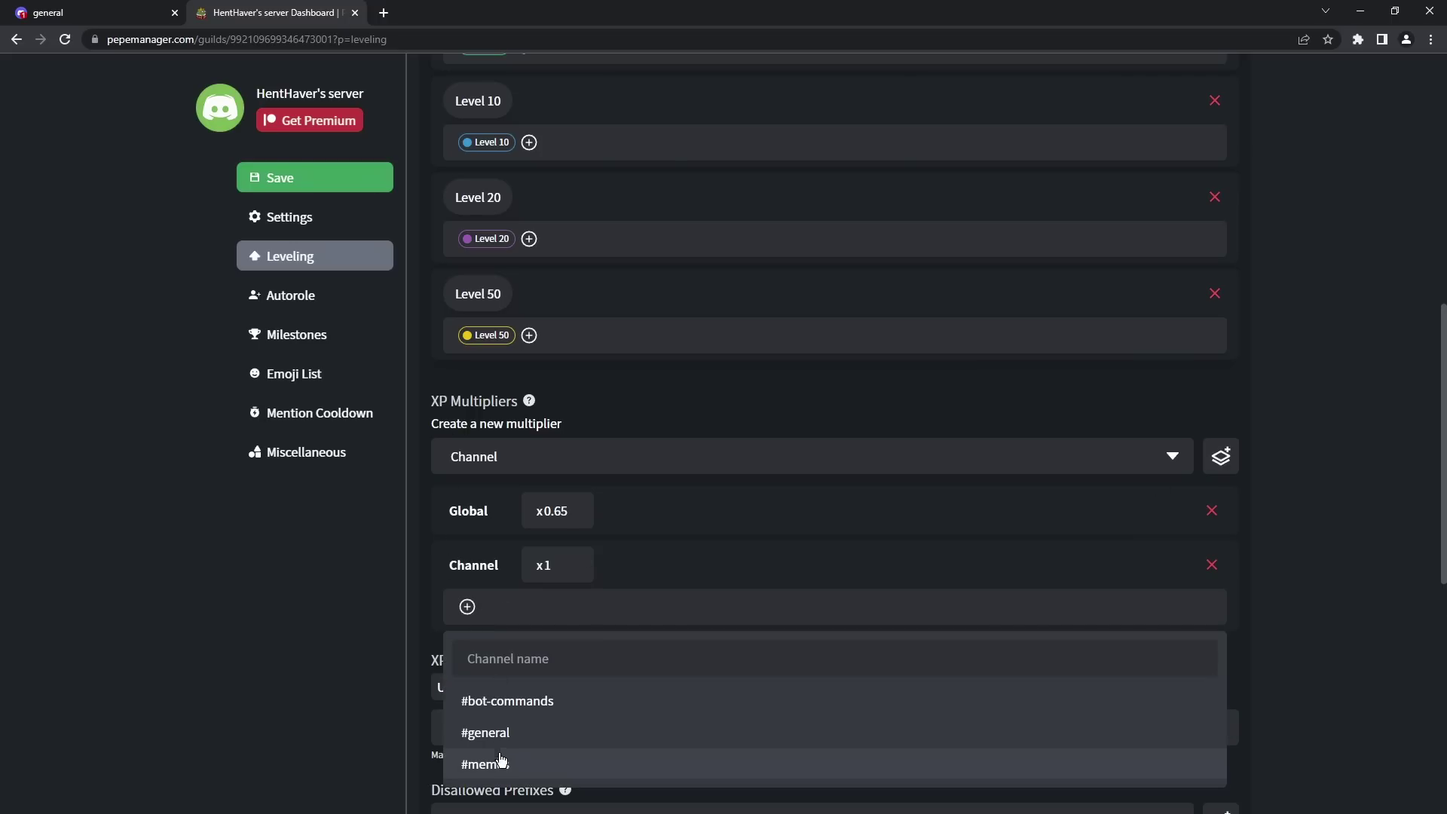
pyautogui.click(489, 735)
# Step: Set the #general channel's XP multiplier to 1.25
pyautogui.click(559, 554)
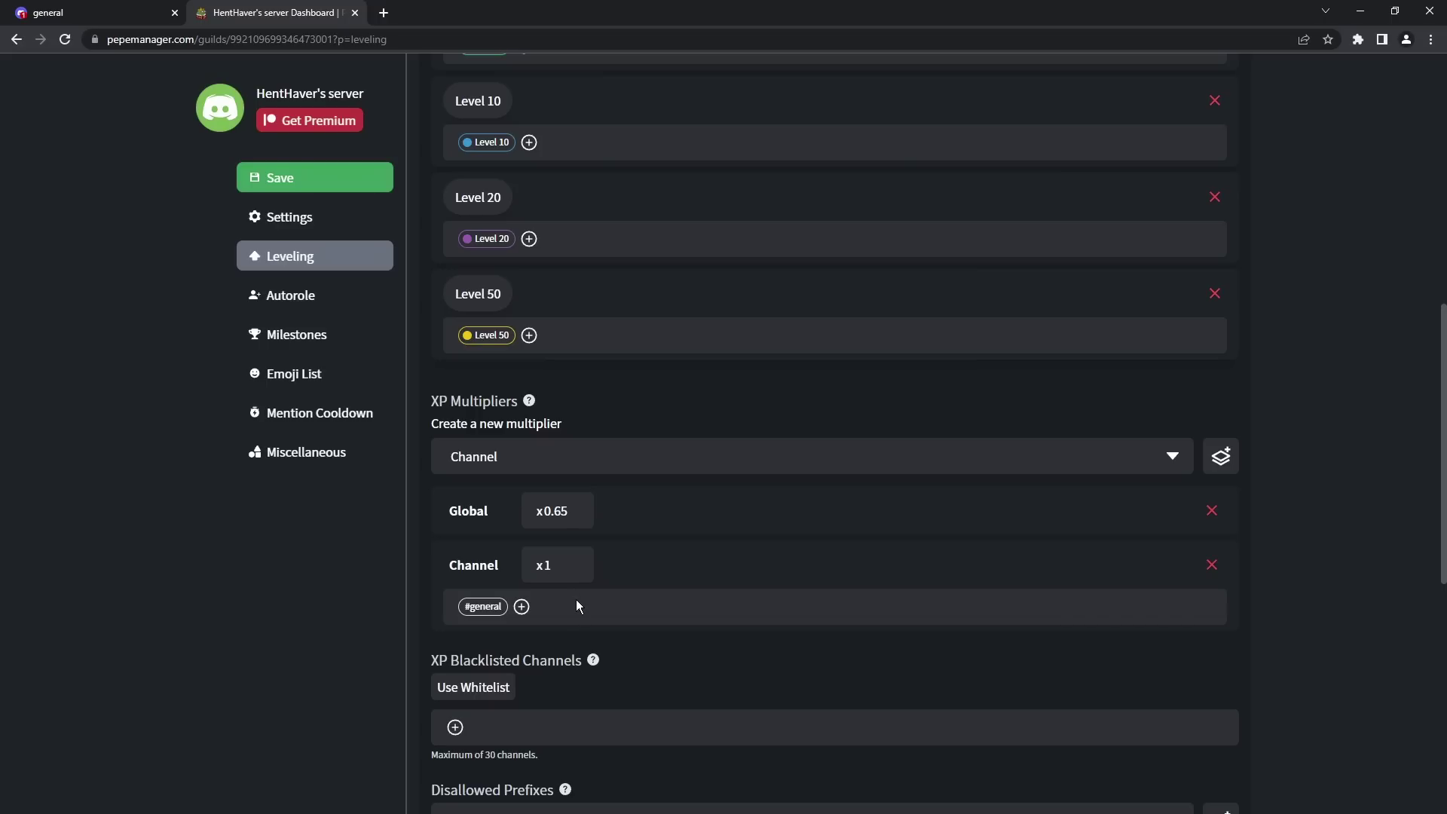
pyautogui.write('.2')
pyautogui.press('BackSpace')
pyautogui.press('BackSpace')
pyautogui.press('BackSpace')
pyautogui.write('2')
pyautogui.press('BackSpace')
pyautogui.write('1')
# Step: Create a role XP multiplier, set it to 1.5 and open its list of roles
pyautogui.click(1118, 453)
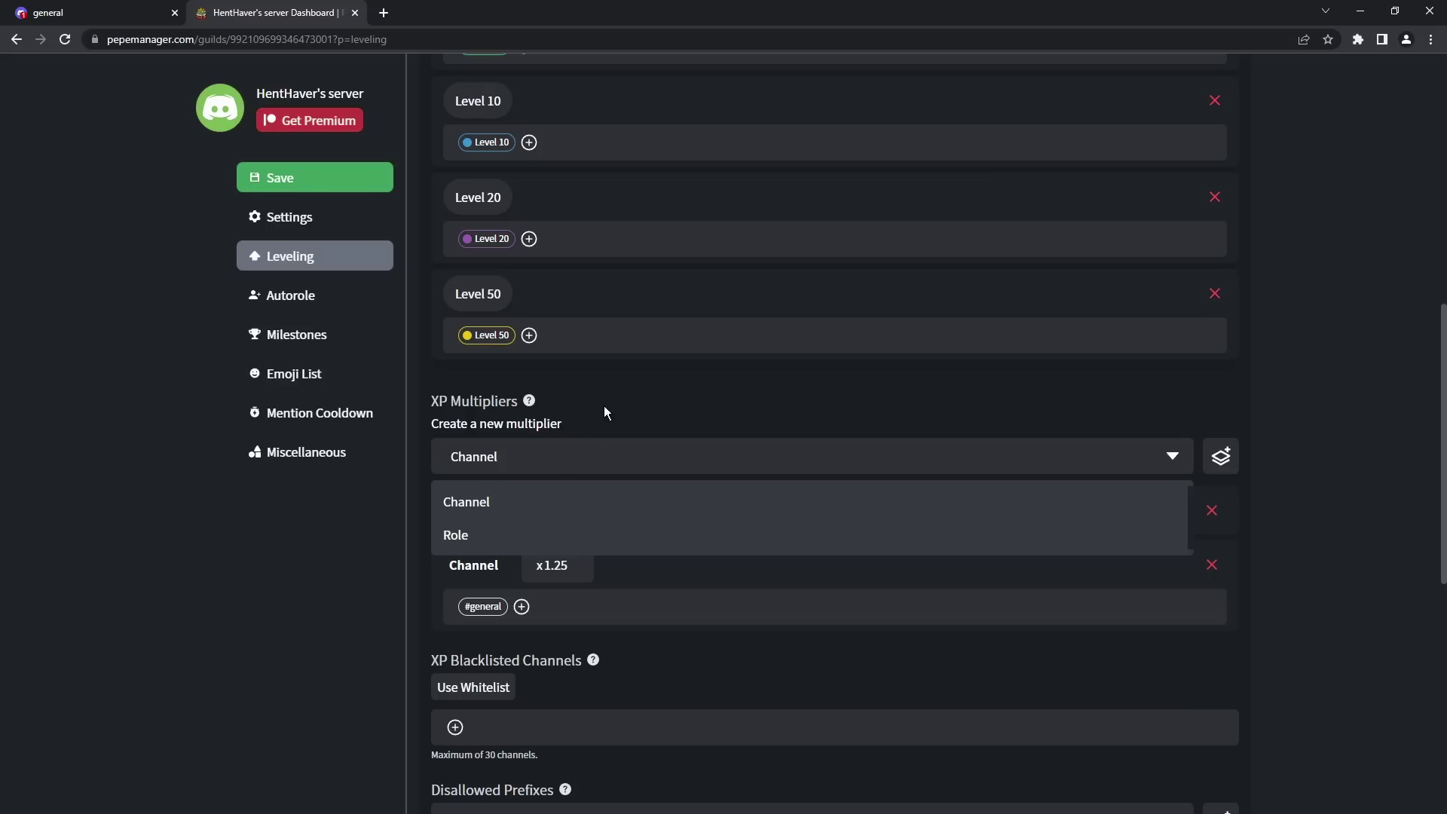
pyautogui.click(462, 539)
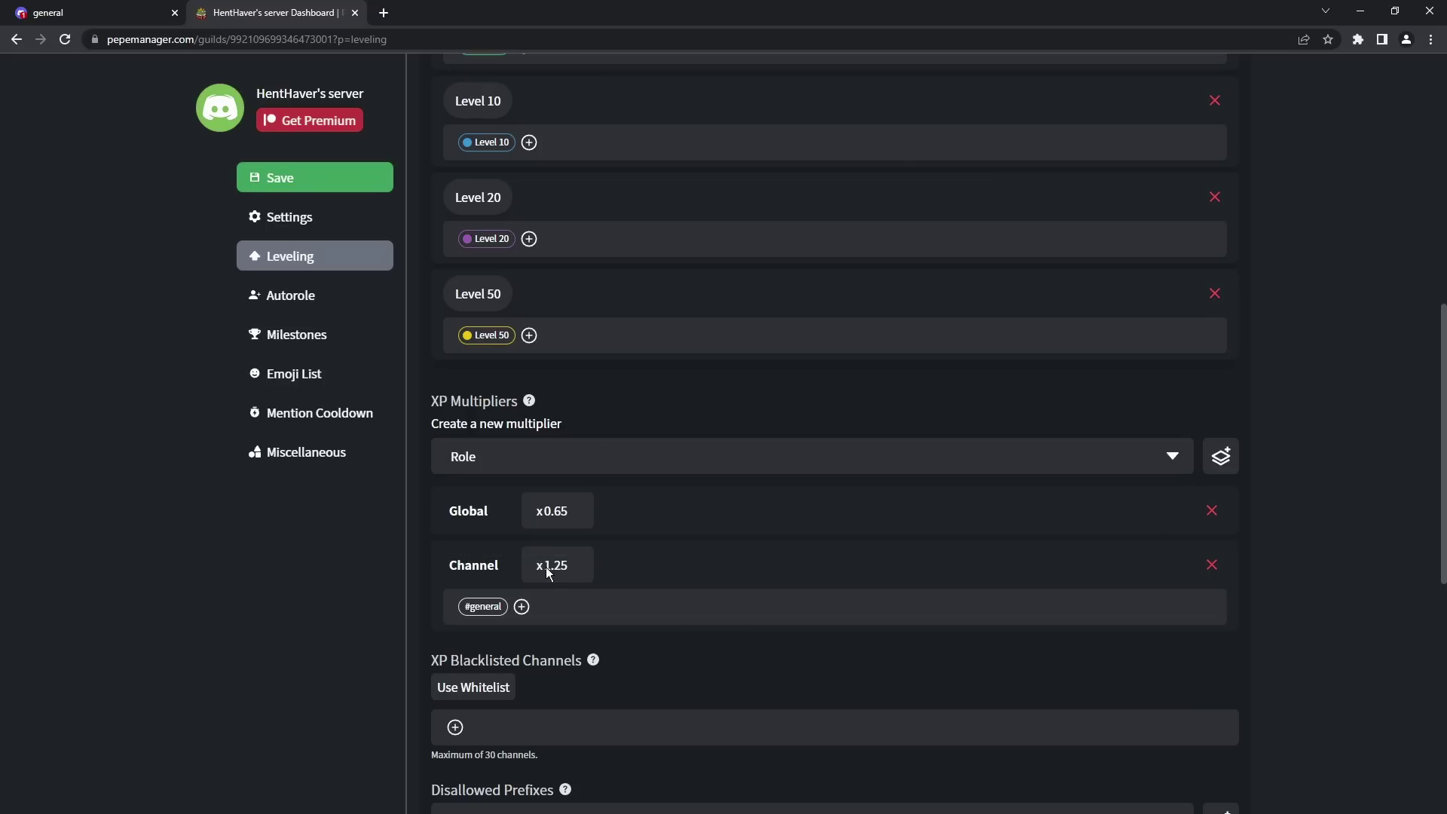
pyautogui.click(1217, 460)
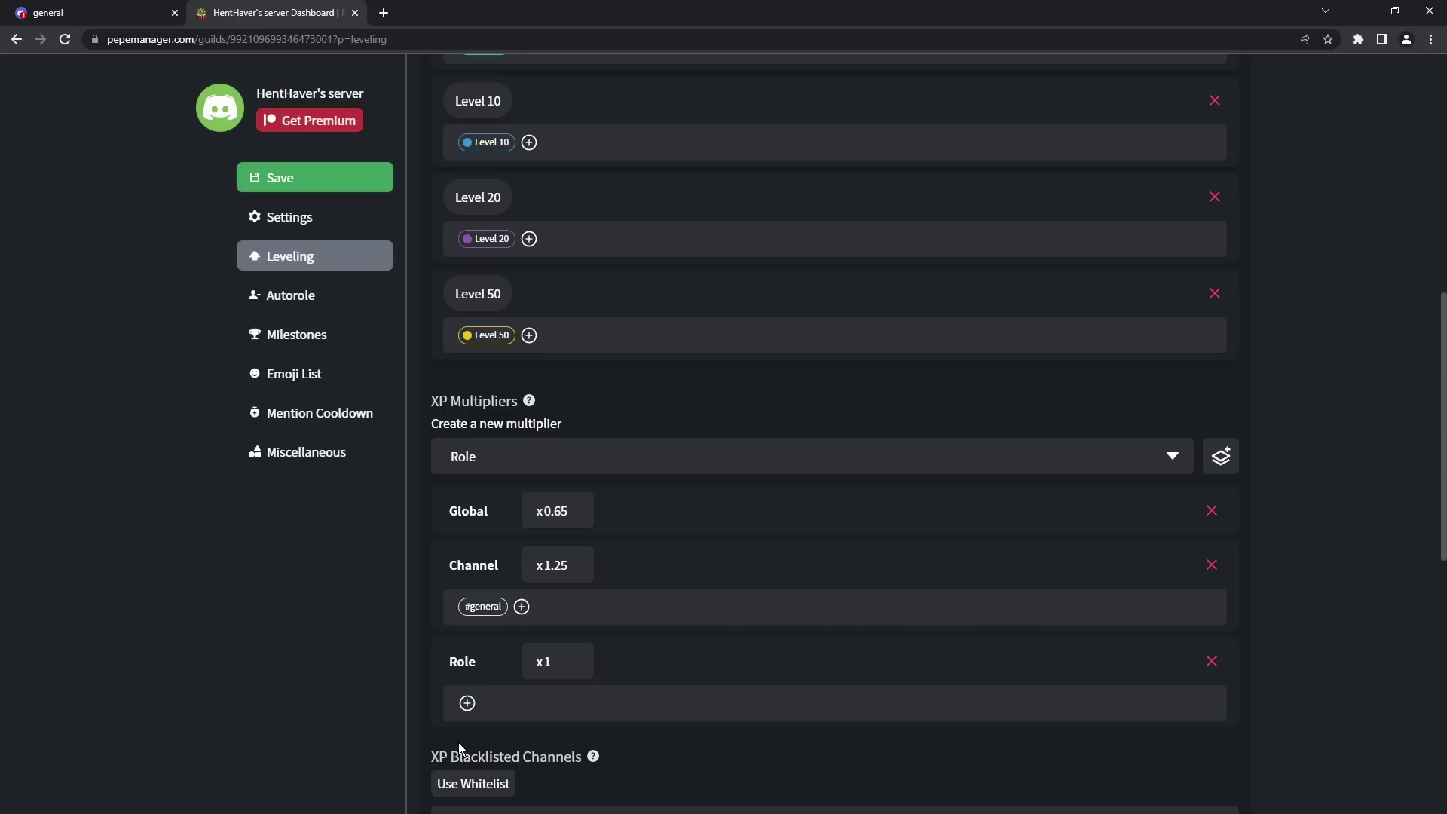
pyautogui.click(556, 664)
pyautogui.write('.5')
pyautogui.click(467, 703)
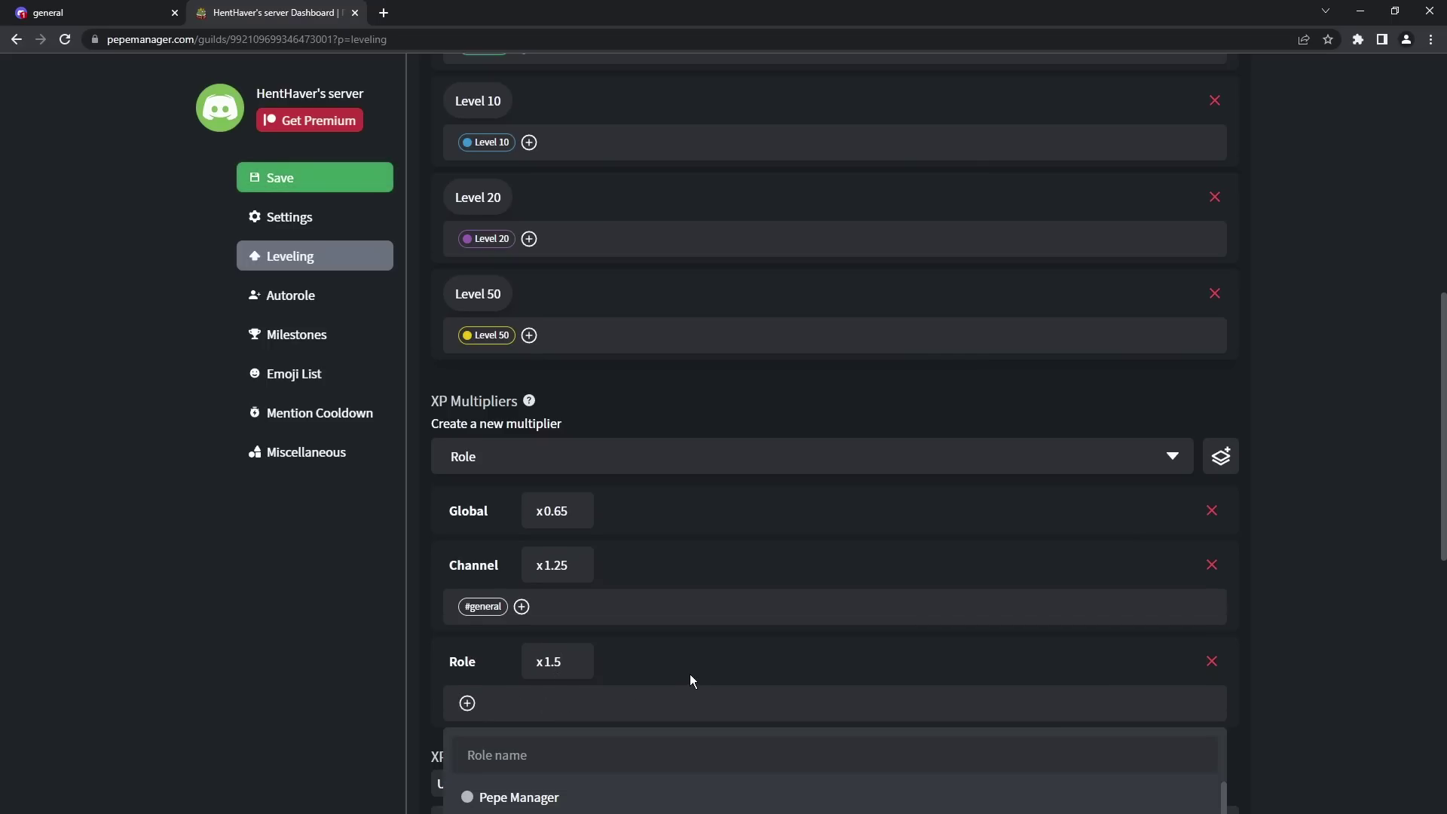
pyautogui.scroll(-3, 690, 673)
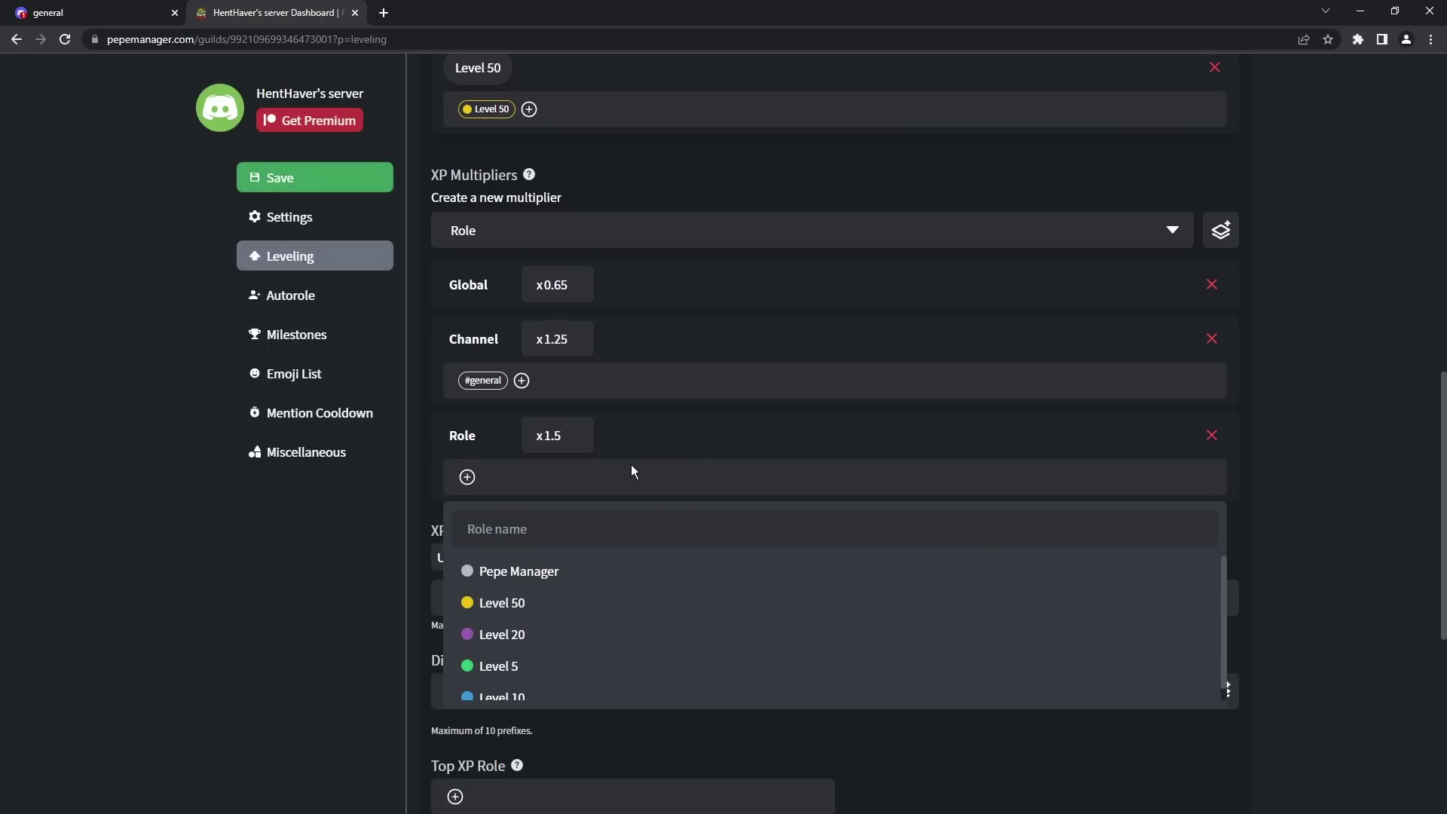
# Step: Switch to Discord, close the server's role settings and view the roles shown in the No Text To Speech server
pyautogui.click(87, 11)
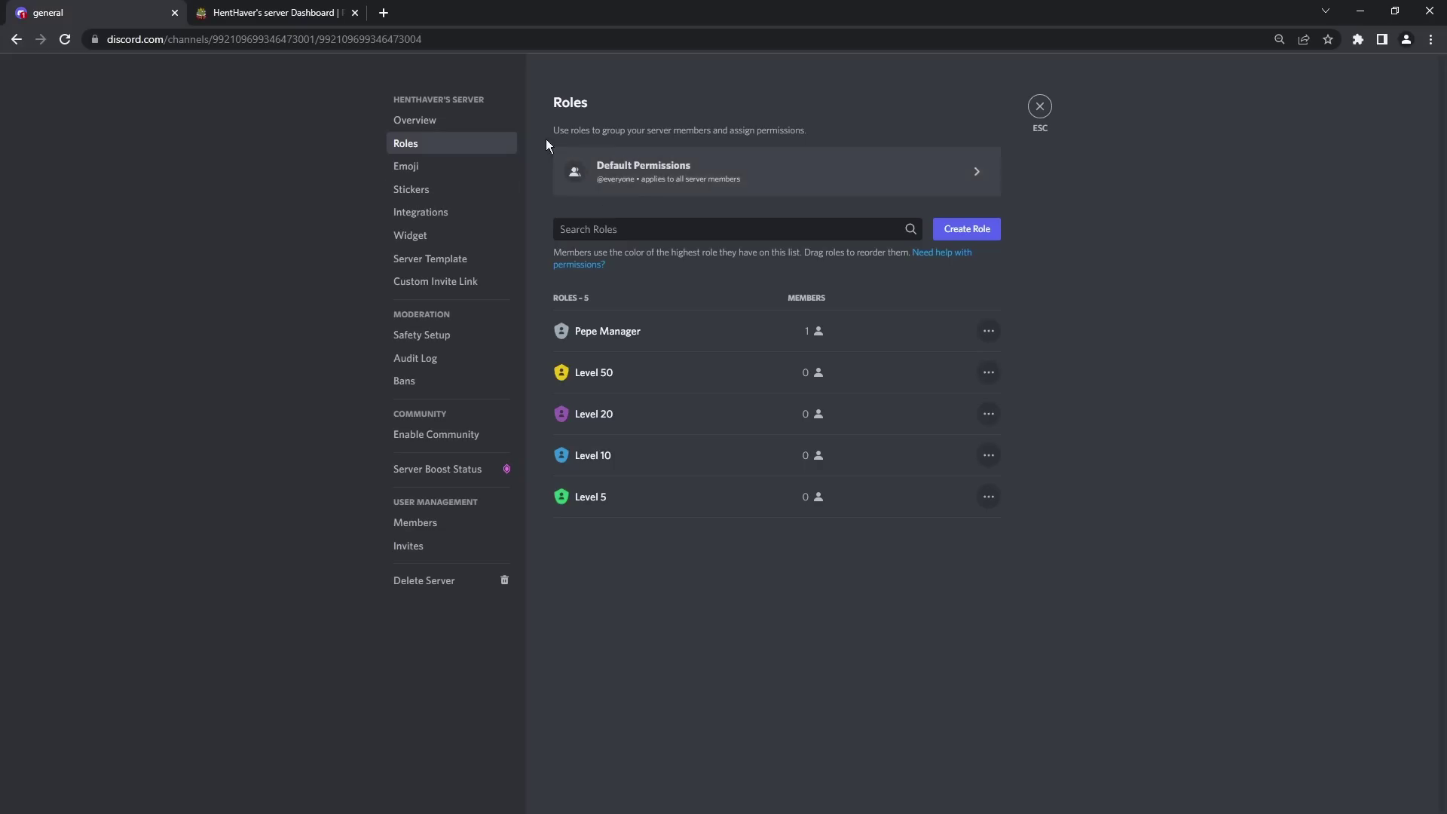
pyautogui.click(1040, 108)
pyautogui.click(256, 12)
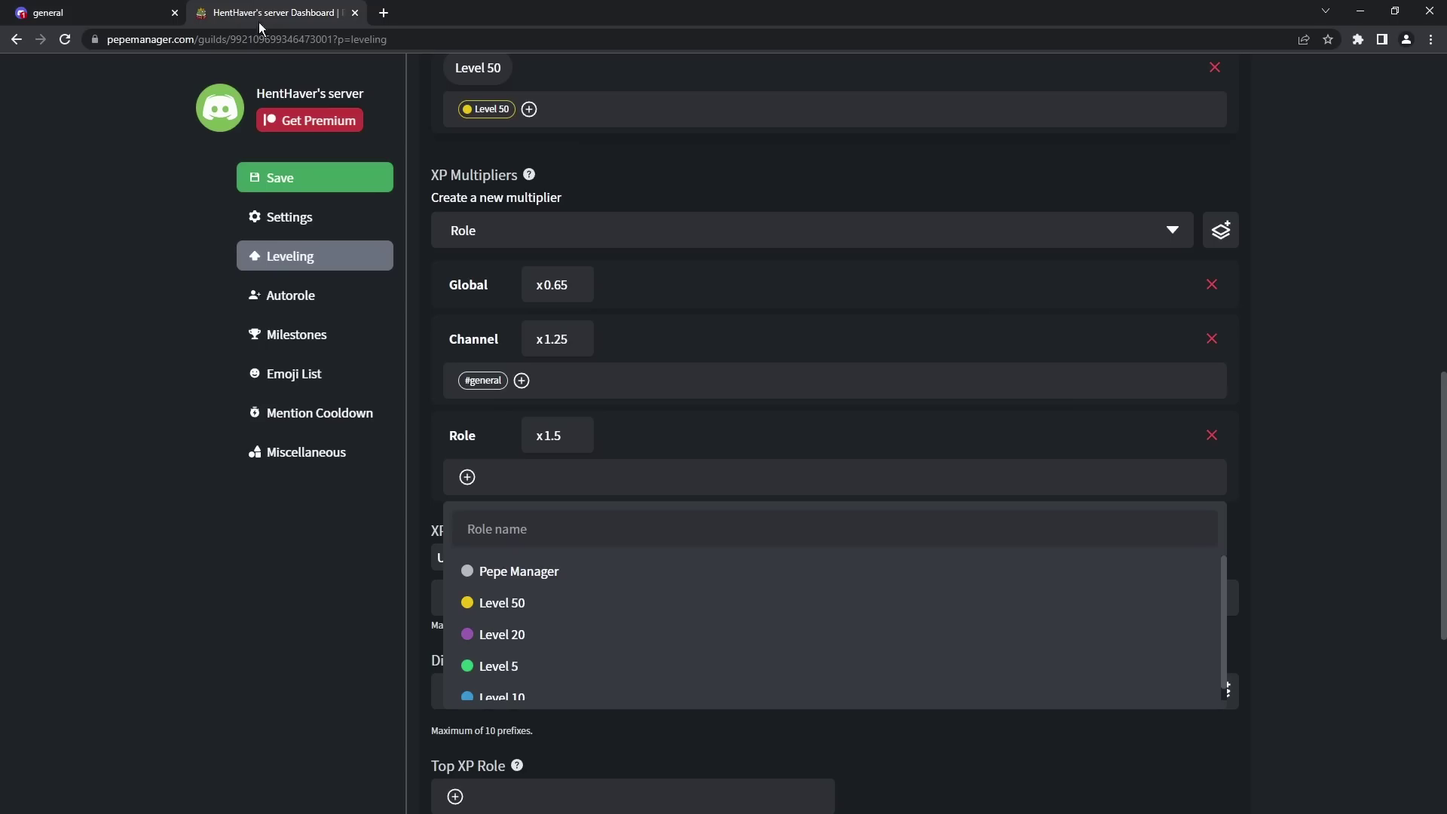
pyautogui.click(72, 6)
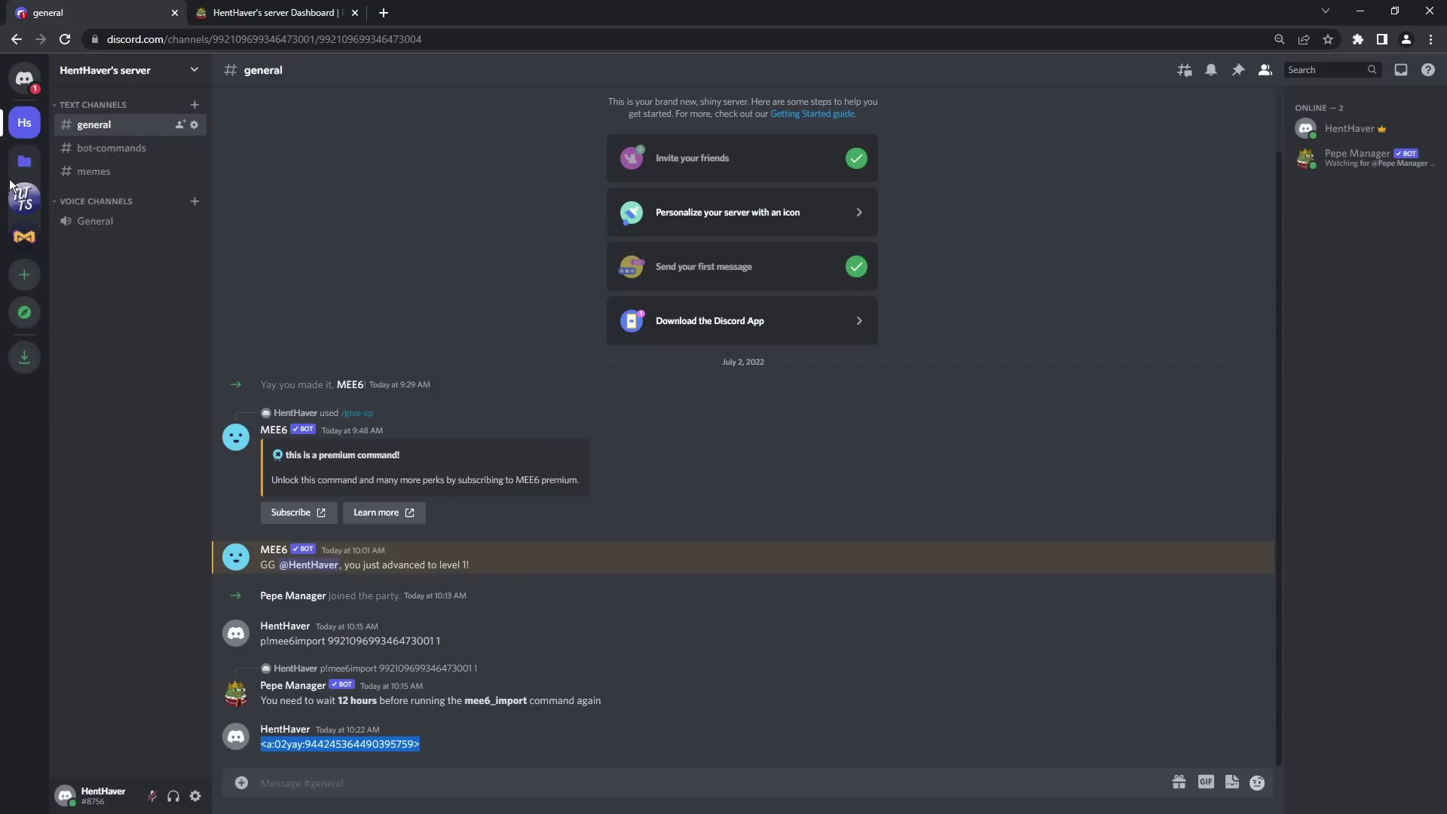
pyautogui.click(24, 198)
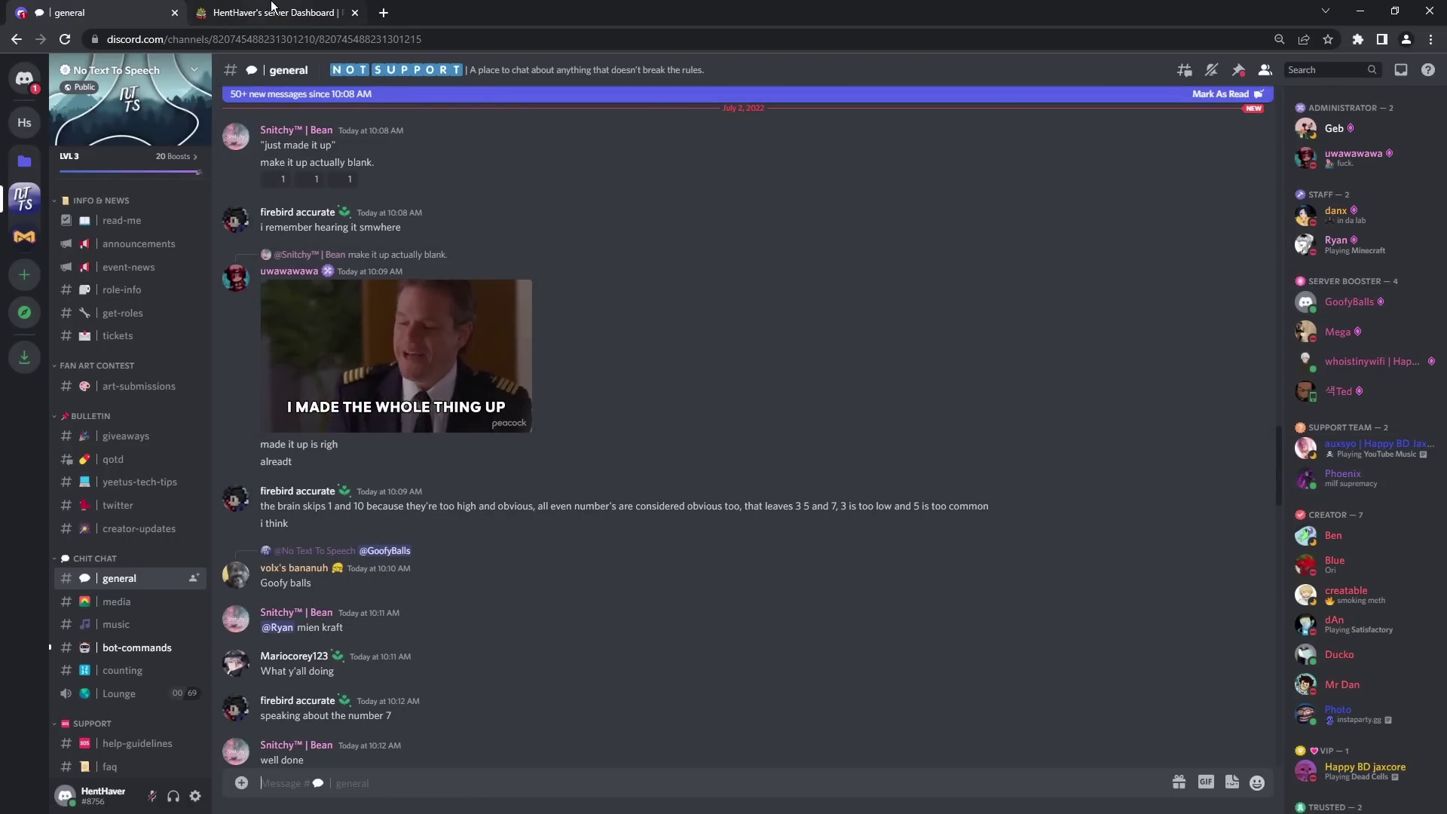
# Step: Return to the Pepe Manager dashboard and assign the role XP multiplier to the Level 50 role
pyautogui.click(273, 9)
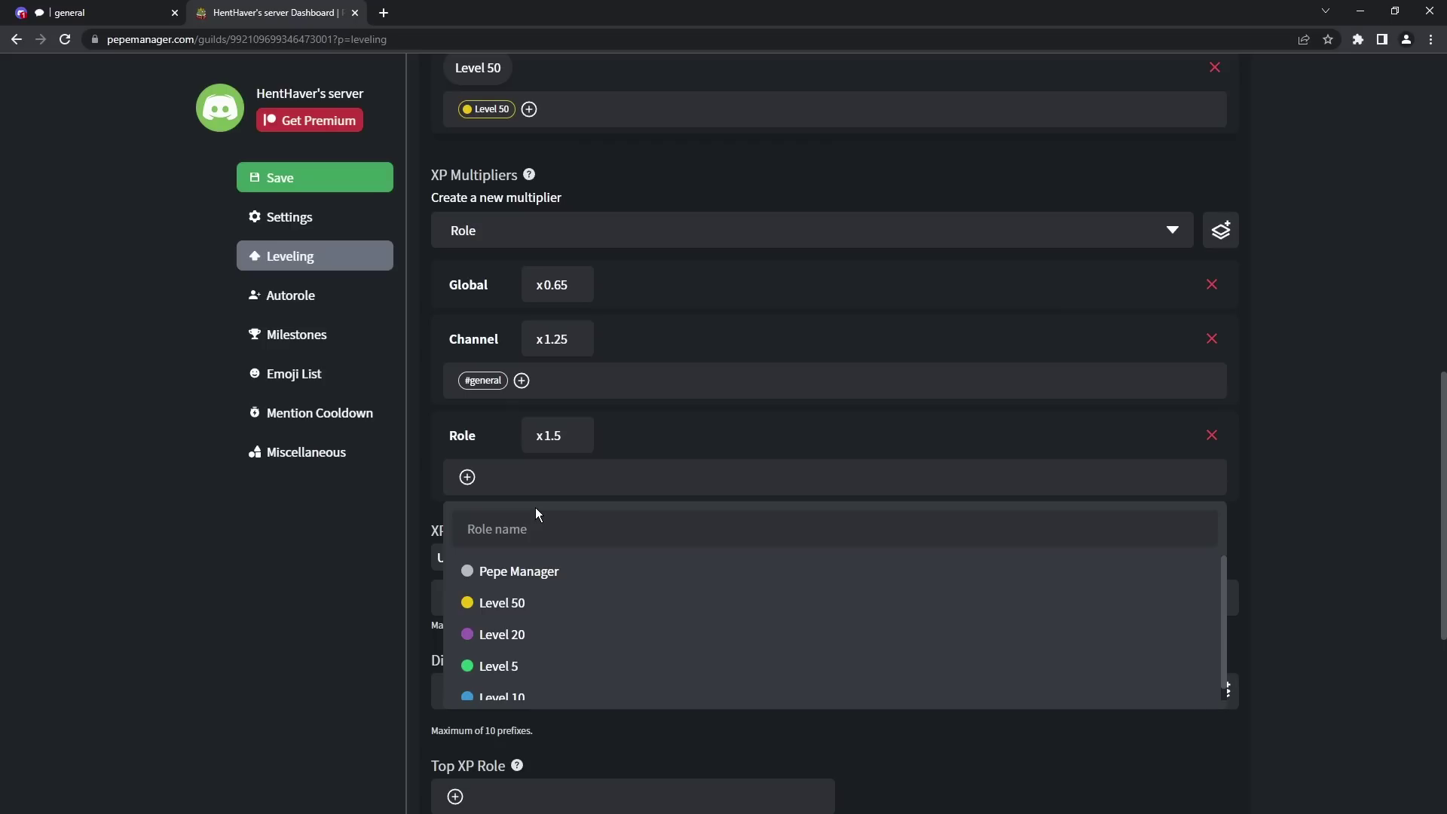
pyautogui.click(568, 605)
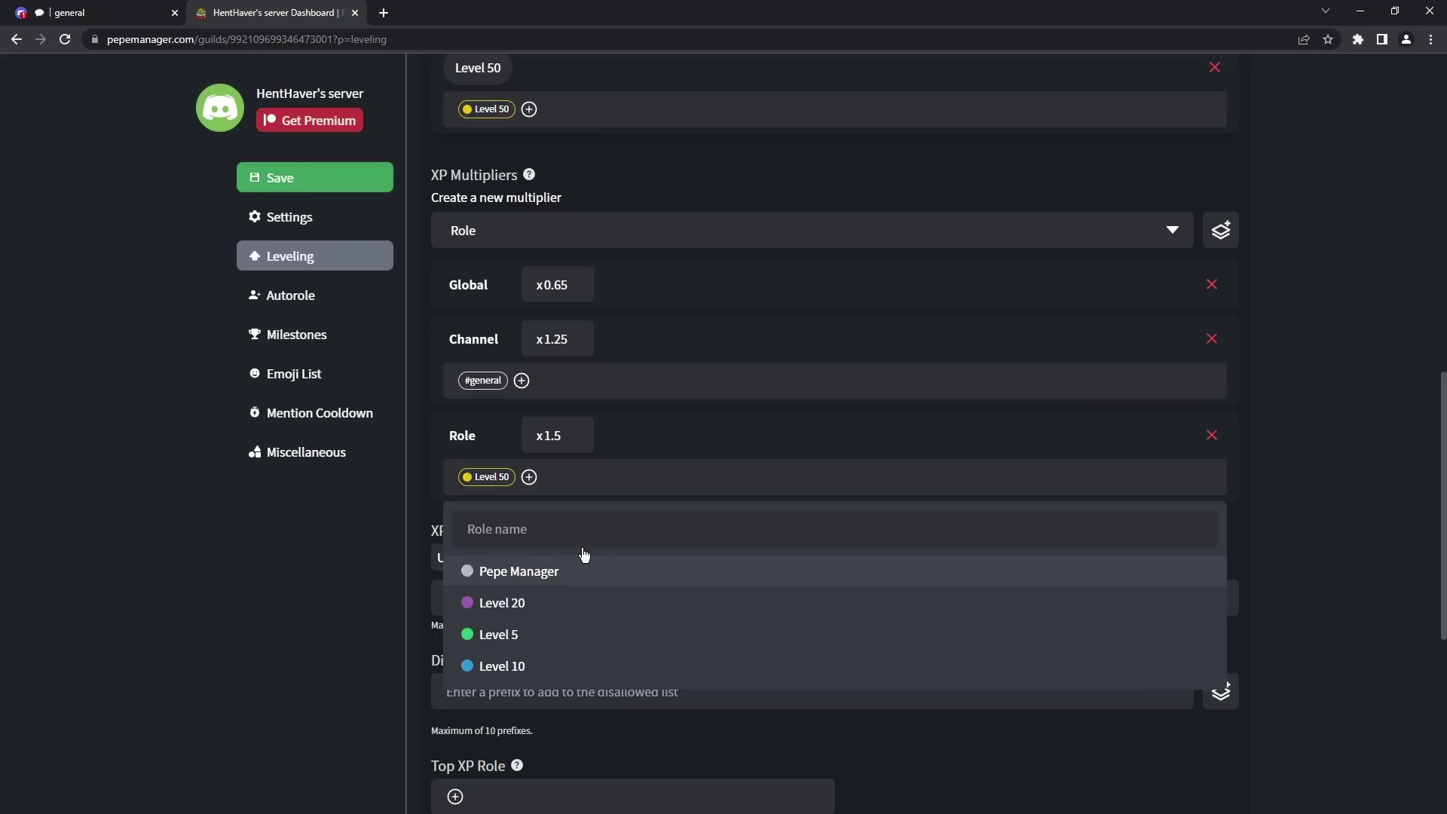
pyautogui.click(1240, 470)
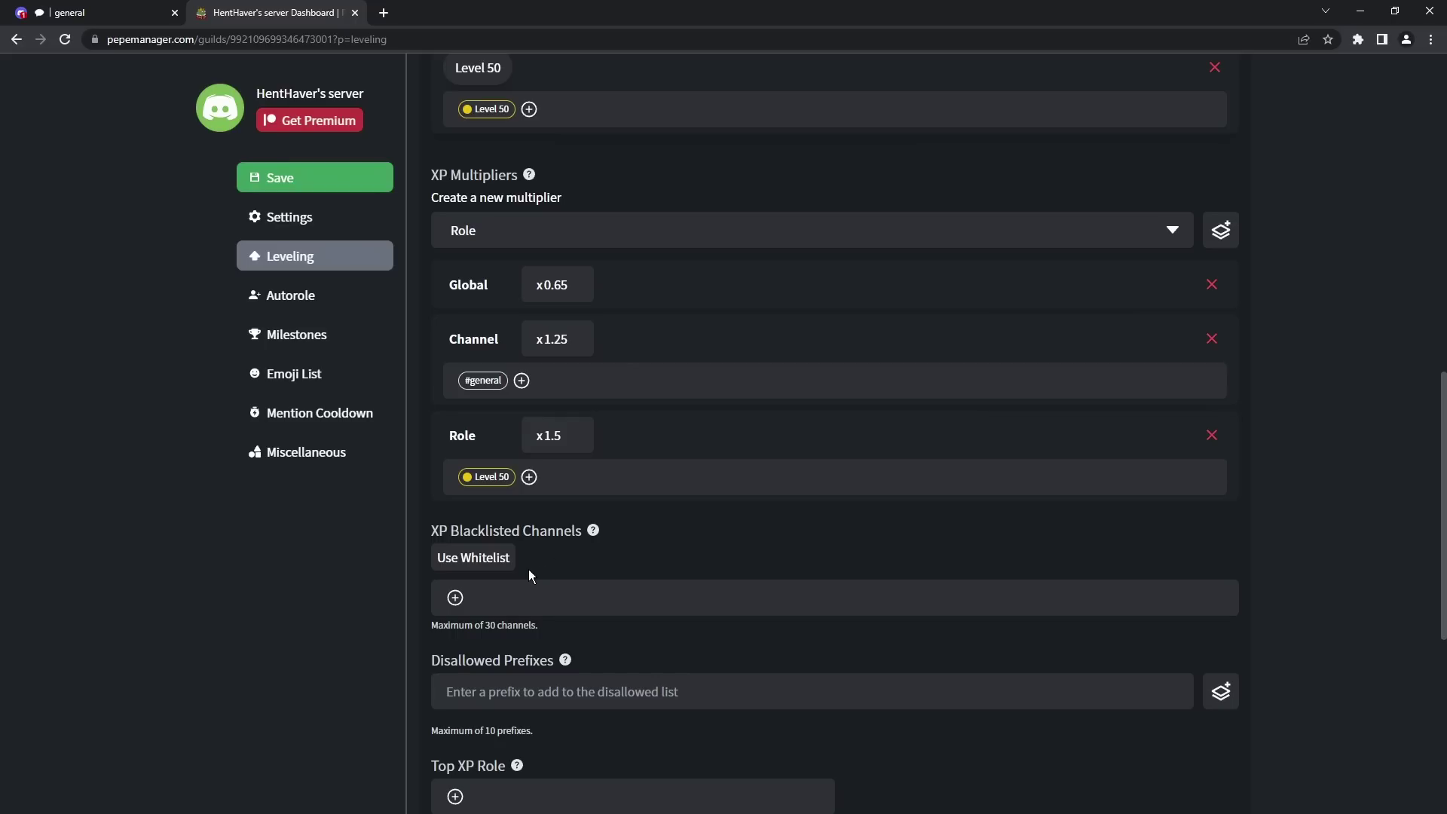
# Step: Switch to Discord to view the text channels of the server being configured, and return to the Pepe Manager dashboard
pyautogui.click(144, 13)
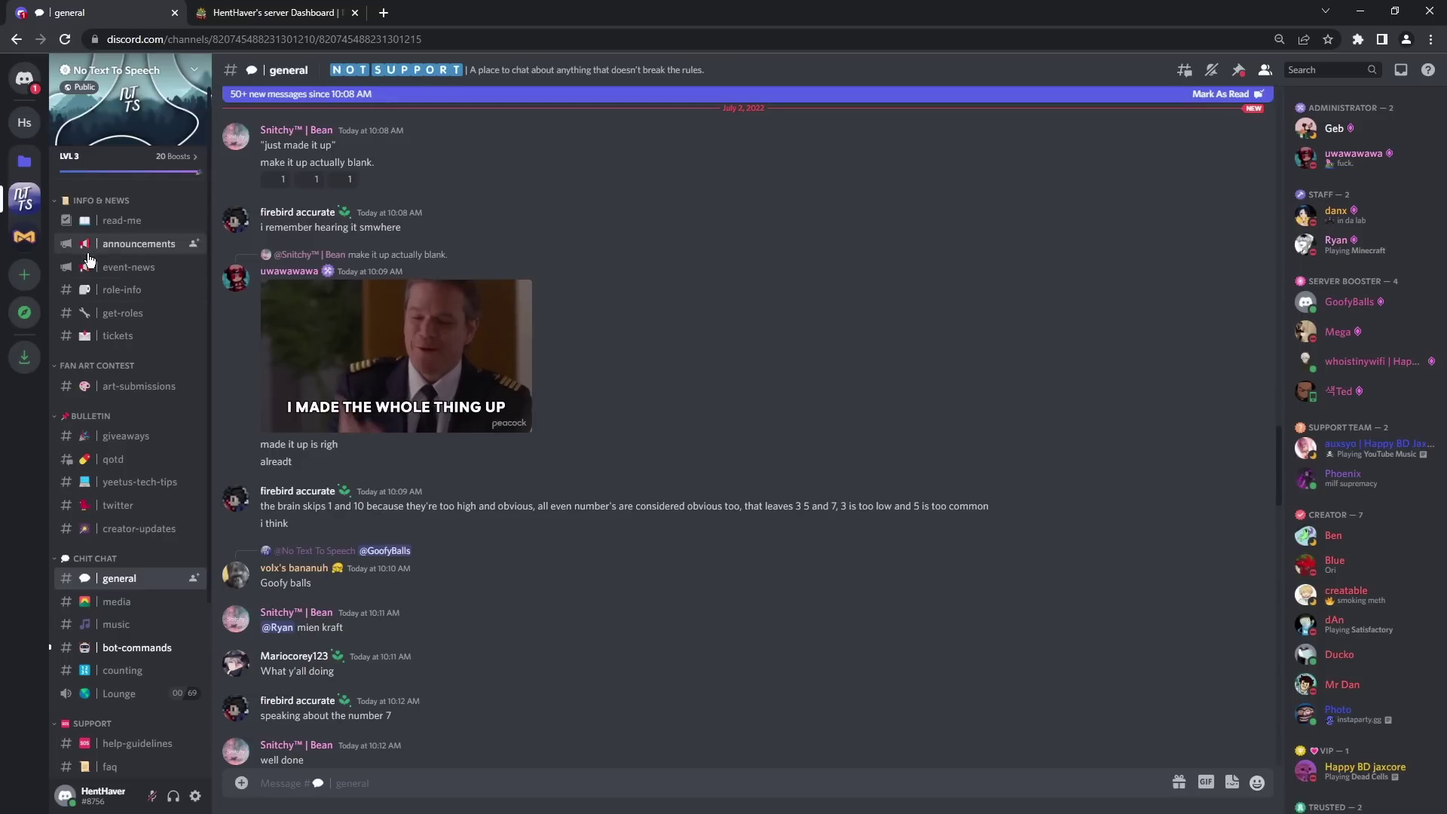
pyautogui.click(30, 118)
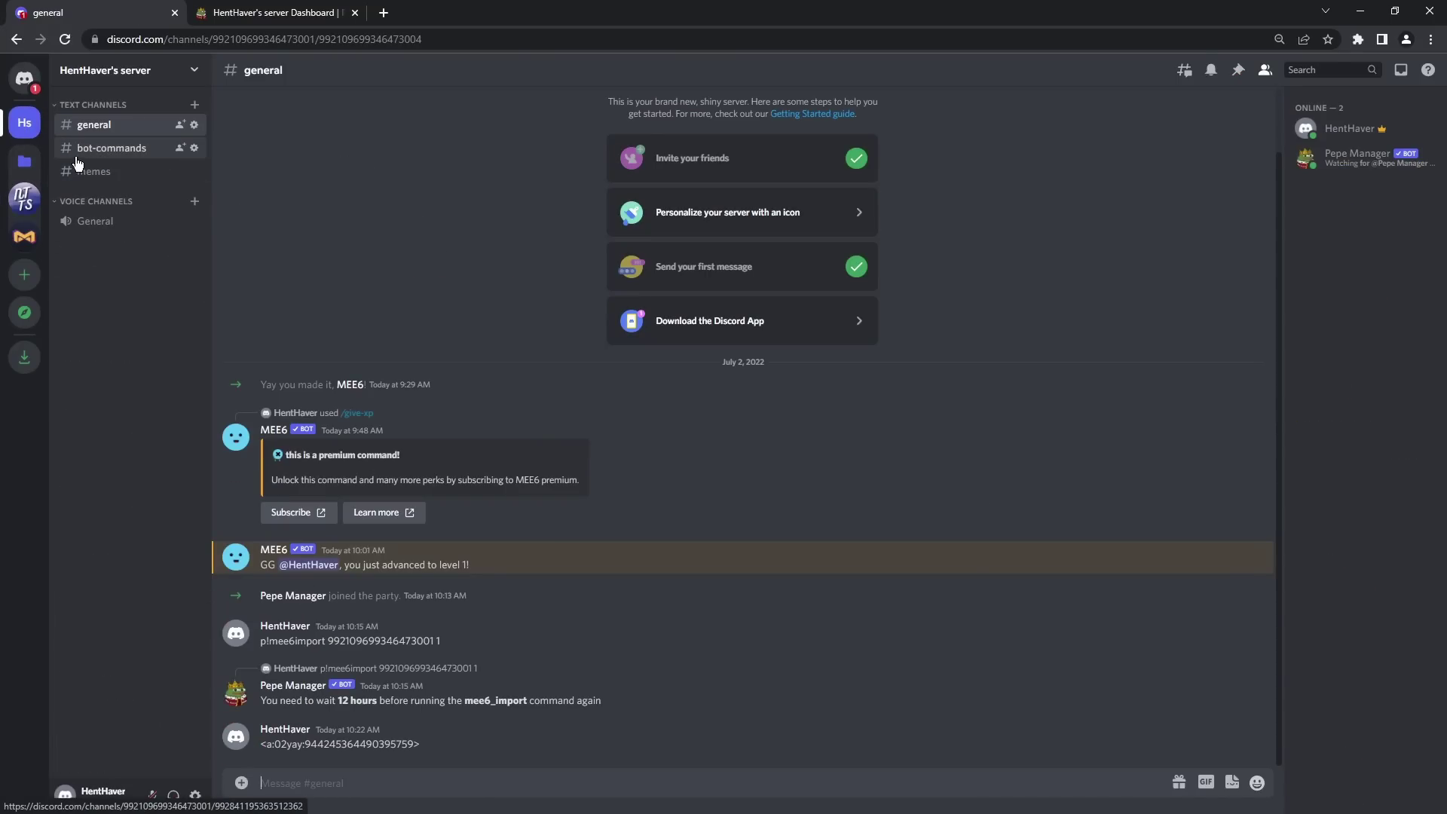
pyautogui.click(249, 13)
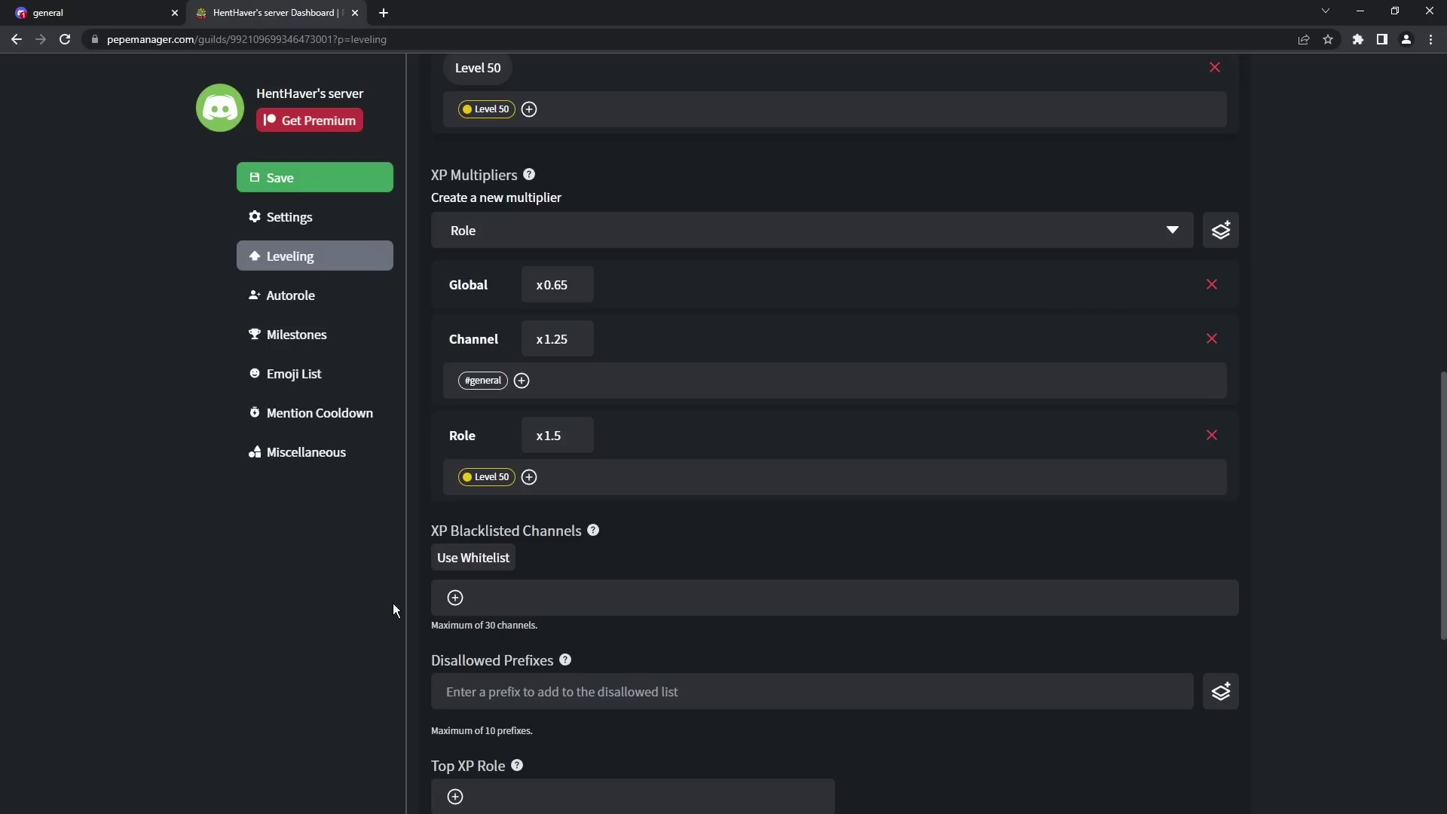
# Step: Add the #bot-commands and #memes channels to the XP blacklist
pyautogui.click(456, 598)
pyautogui.click(471, 688)
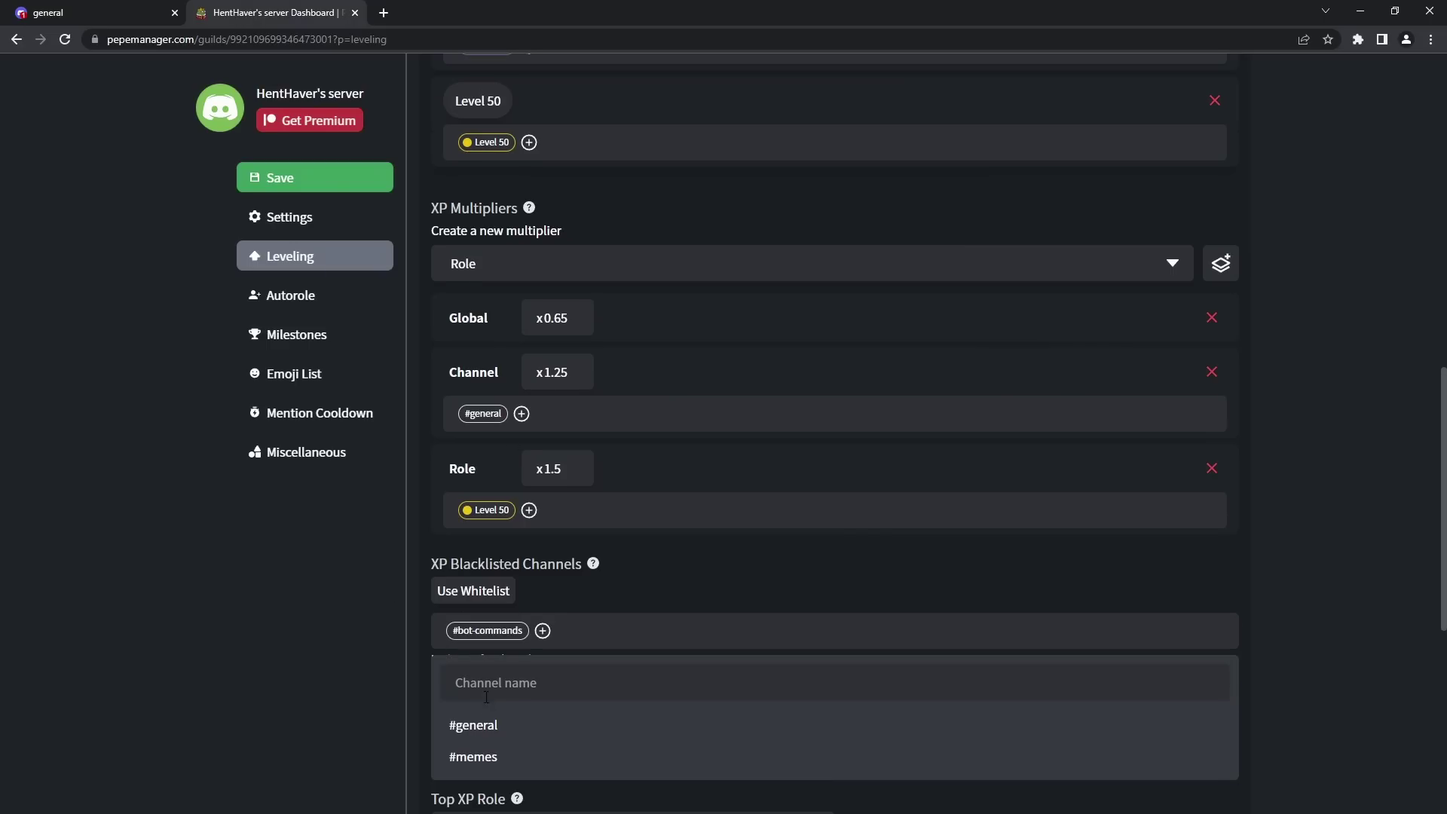
pyautogui.click(483, 762)
pyautogui.click(627, 575)
# Step: Switch the XP channel list to a whitelist and replace #bot-commands and #memes with #general
pyautogui.scroll(-1, 627, 576)
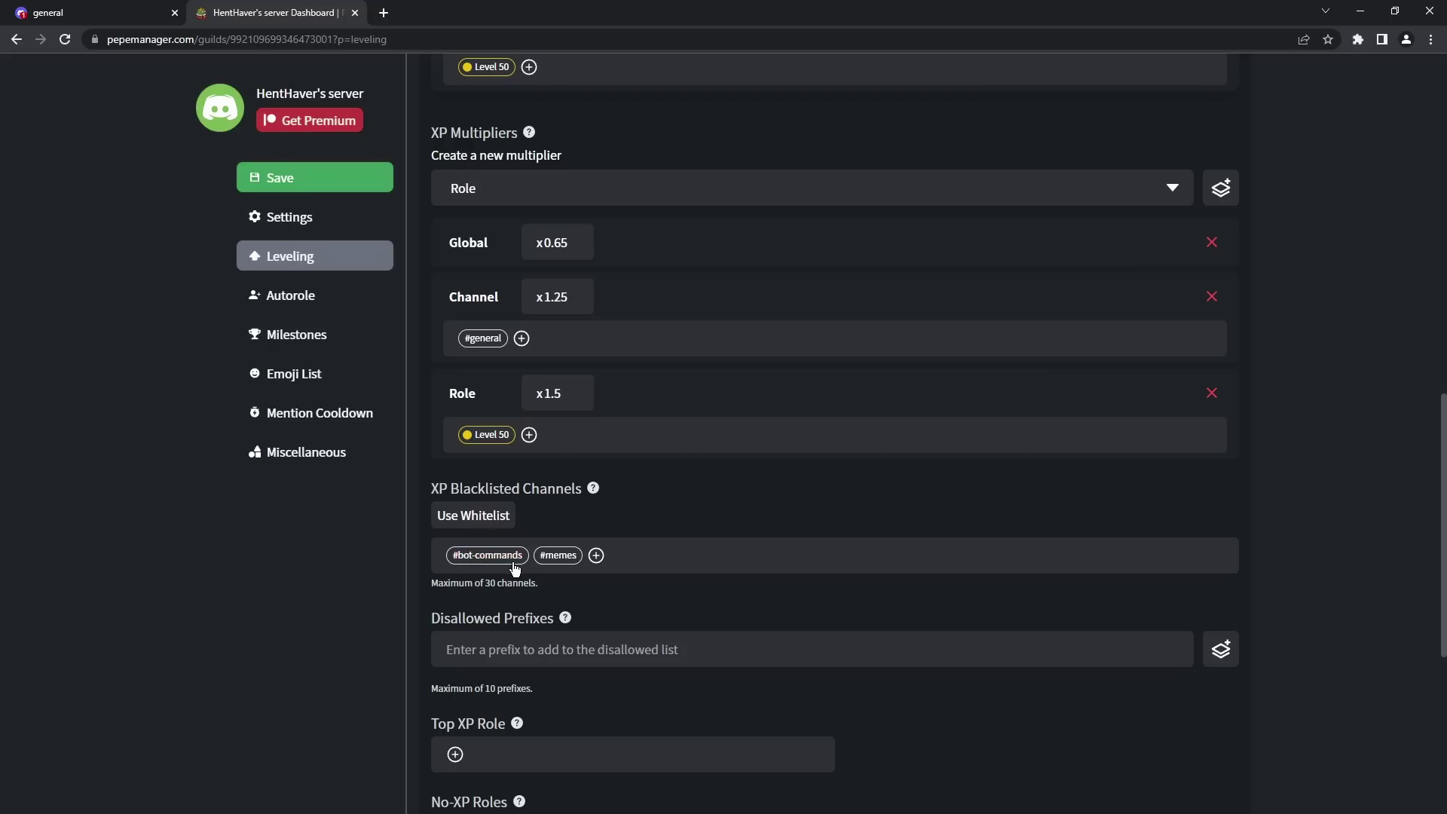
pyautogui.click(474, 517)
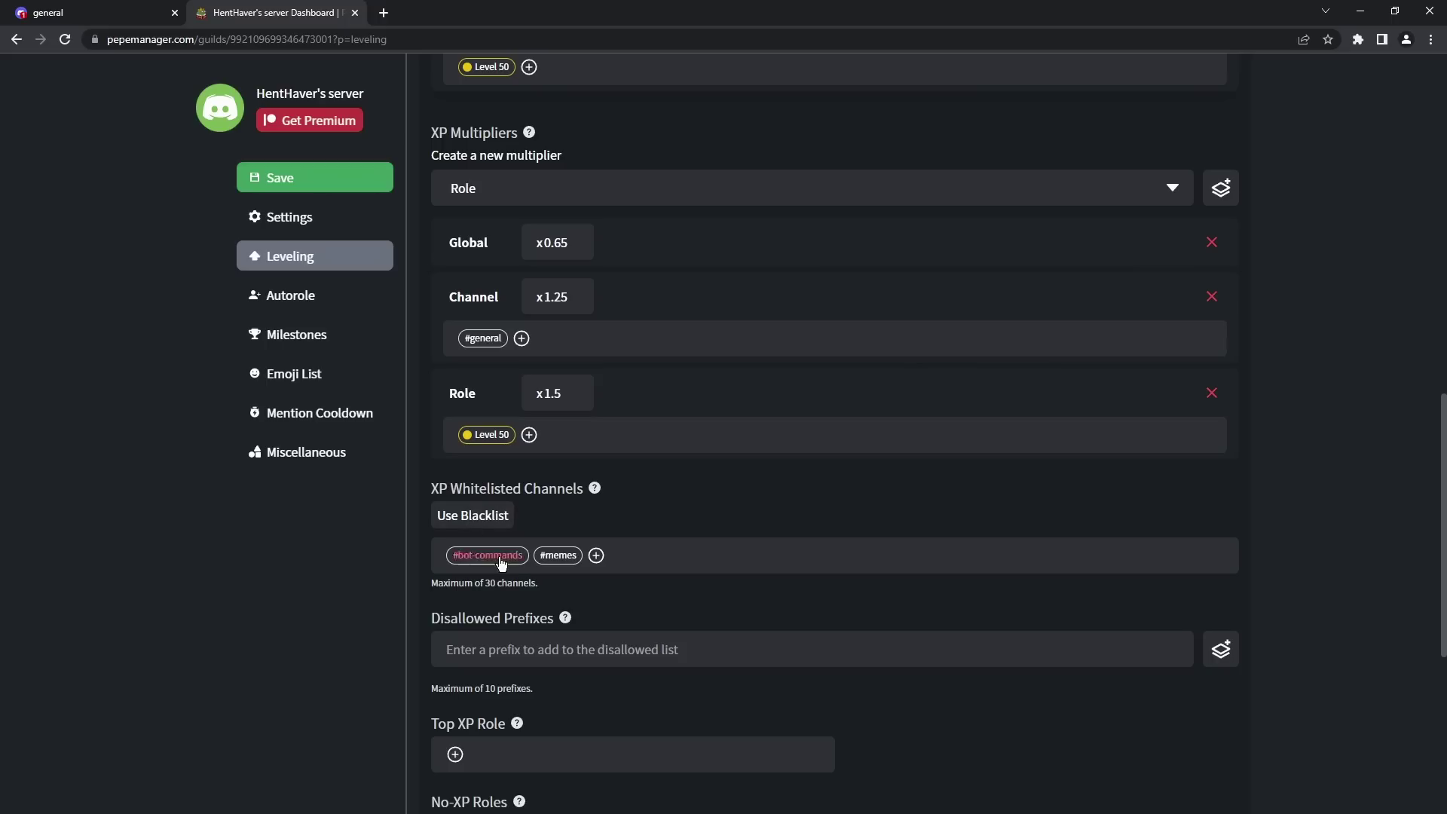
pyautogui.click(561, 556)
pyautogui.click(468, 557)
pyautogui.click(454, 557)
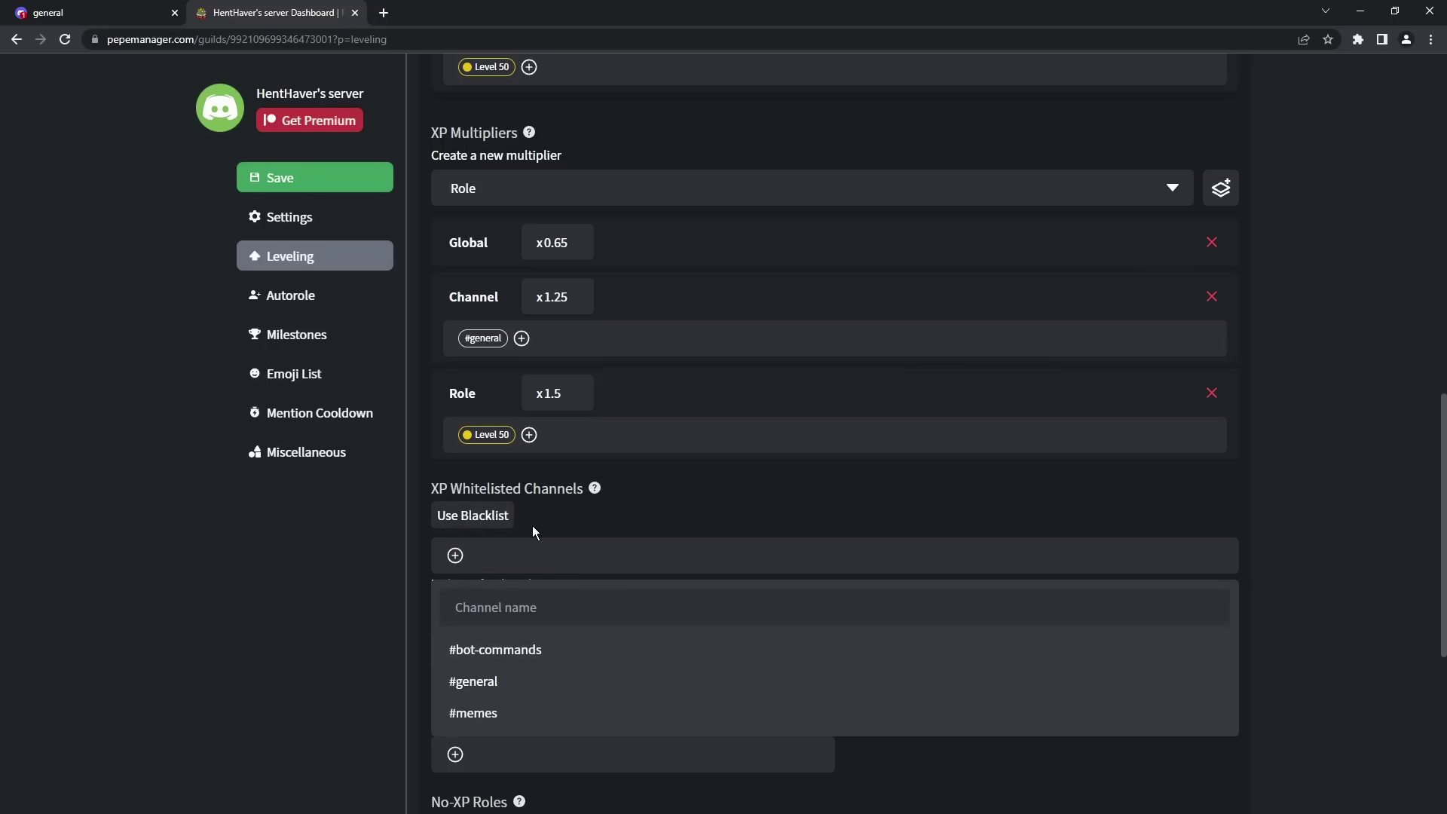
pyautogui.click(468, 685)
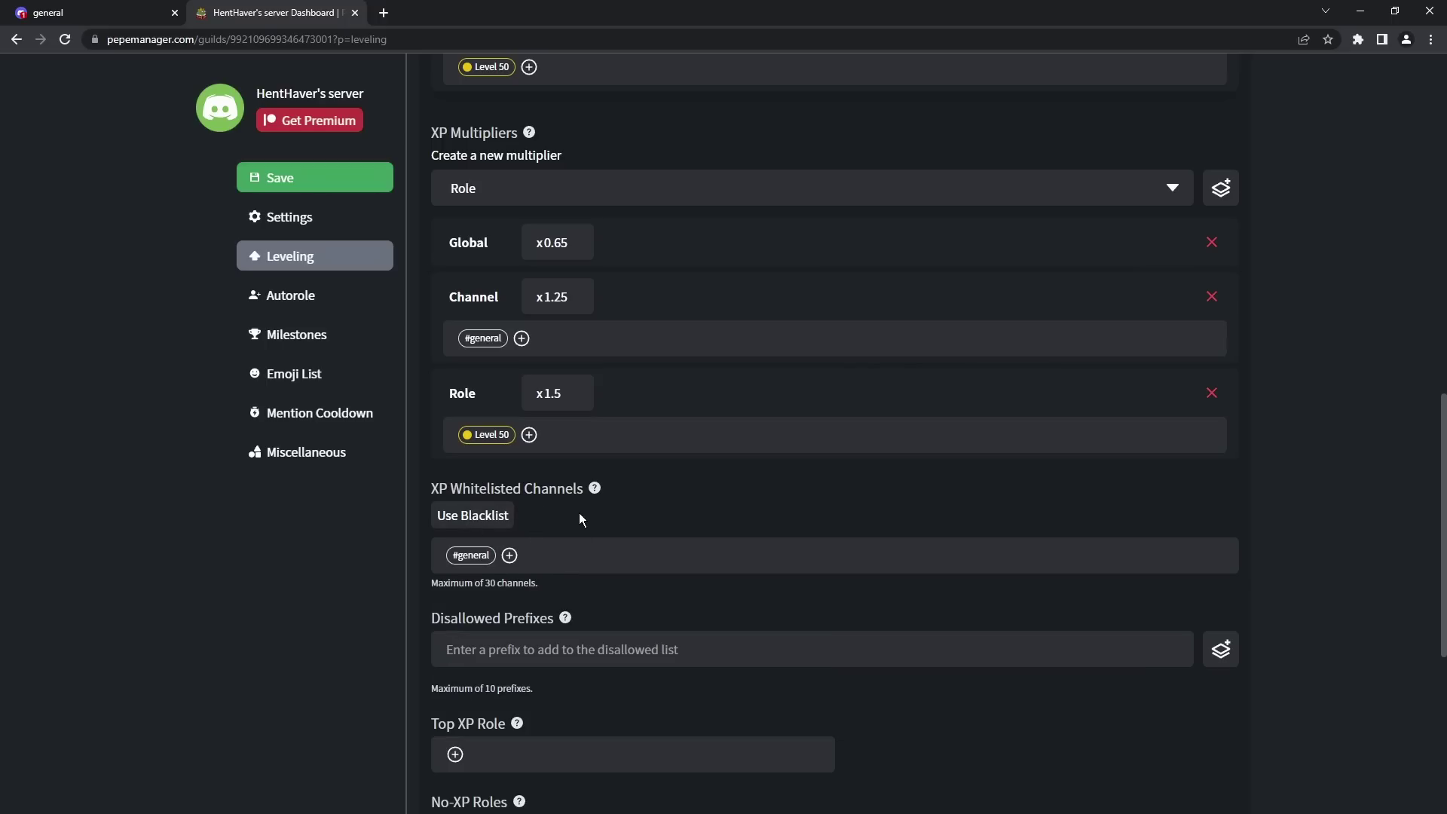
# Step: Add "!" to the list of disallowed prefixes
pyautogui.scroll(-2, 588, 528)
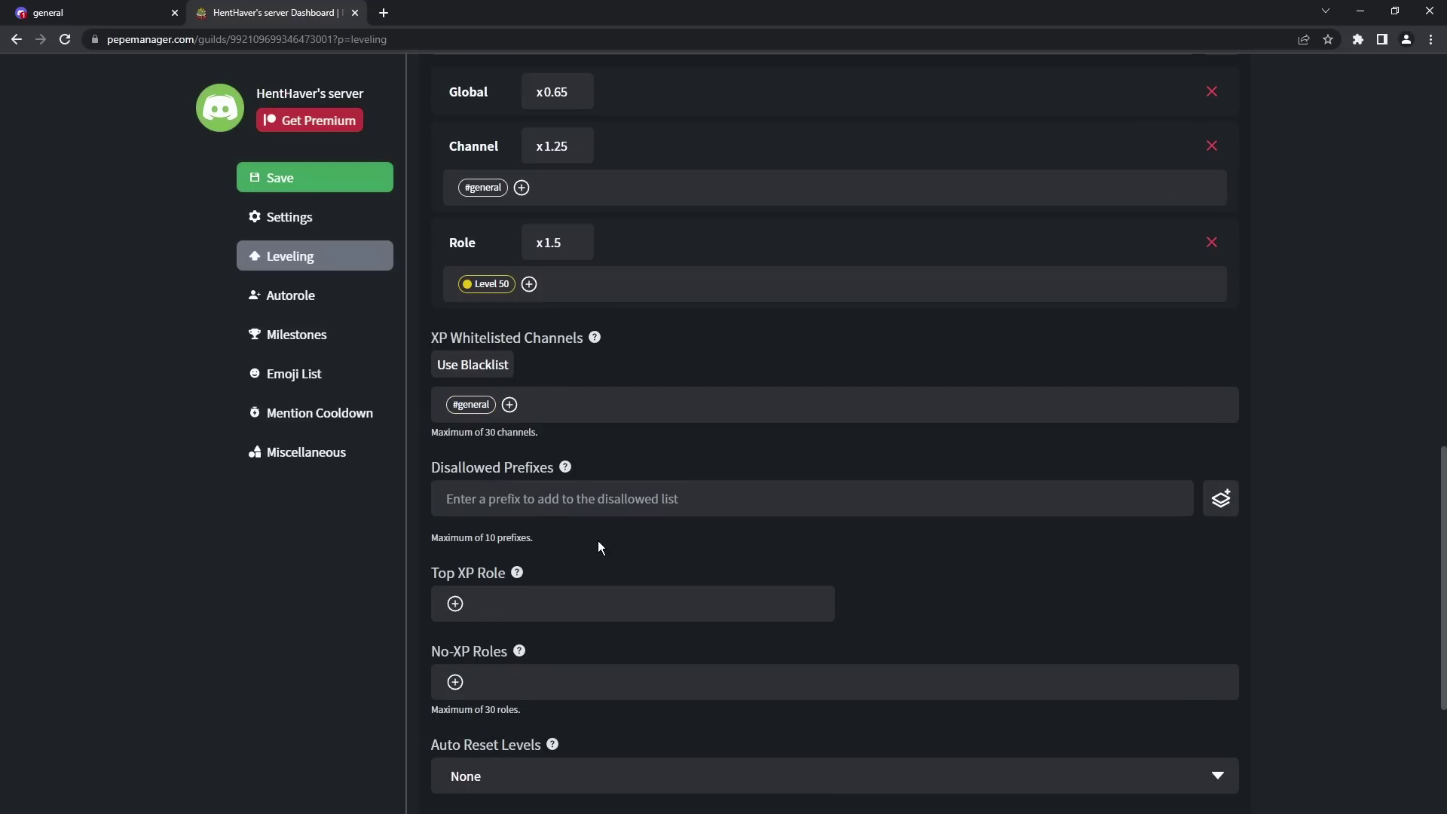
pyautogui.click(556, 492)
pyautogui.write('!')
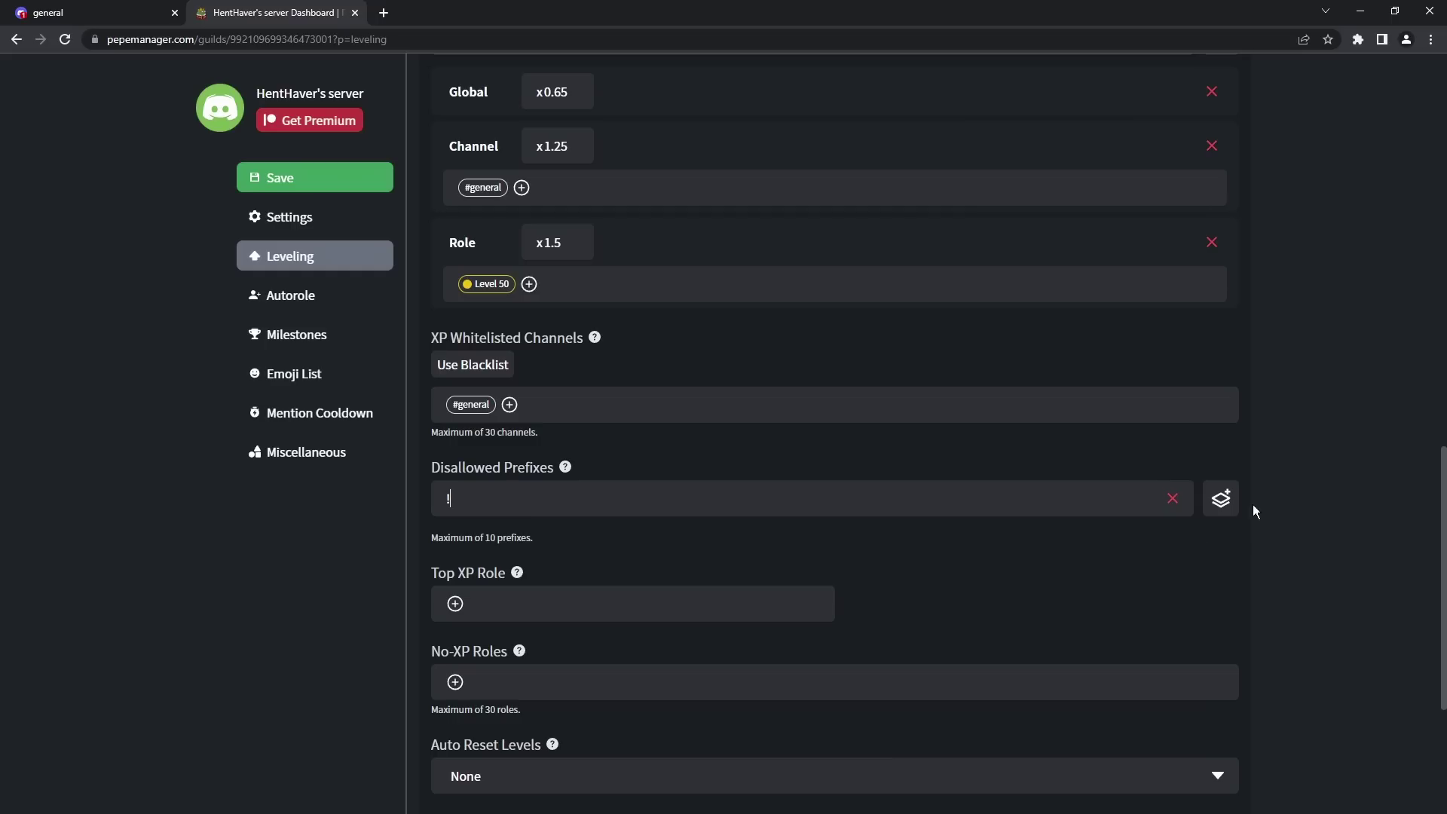
pyautogui.click(1221, 499)
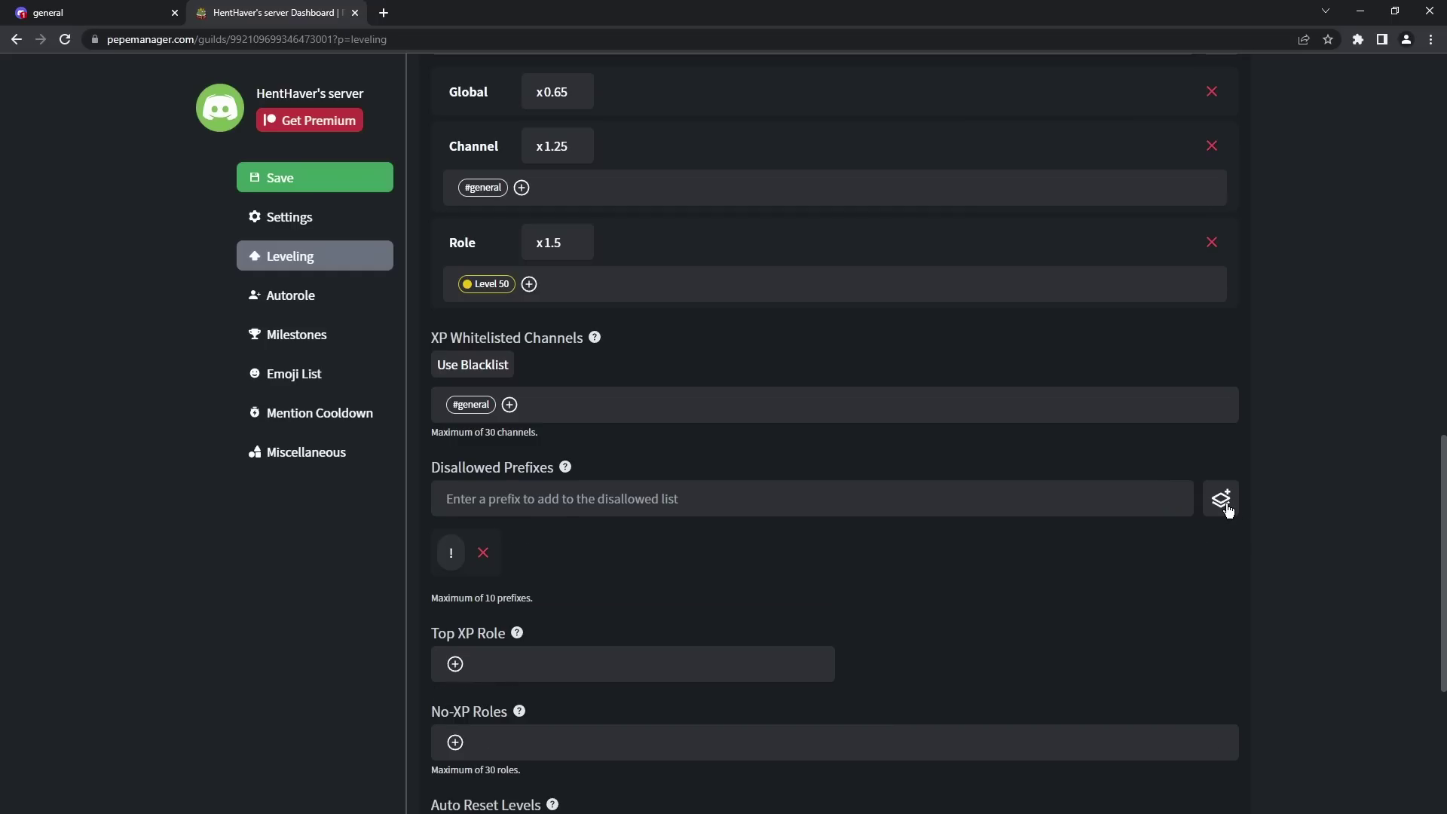
# Step: Remove "!" from the disallowed prefixes and assign Pepe Manager as the Top XP Role
pyautogui.click(483, 554)
pyautogui.scroll(-2, 562, 487)
pyautogui.scroll(-1, 562, 489)
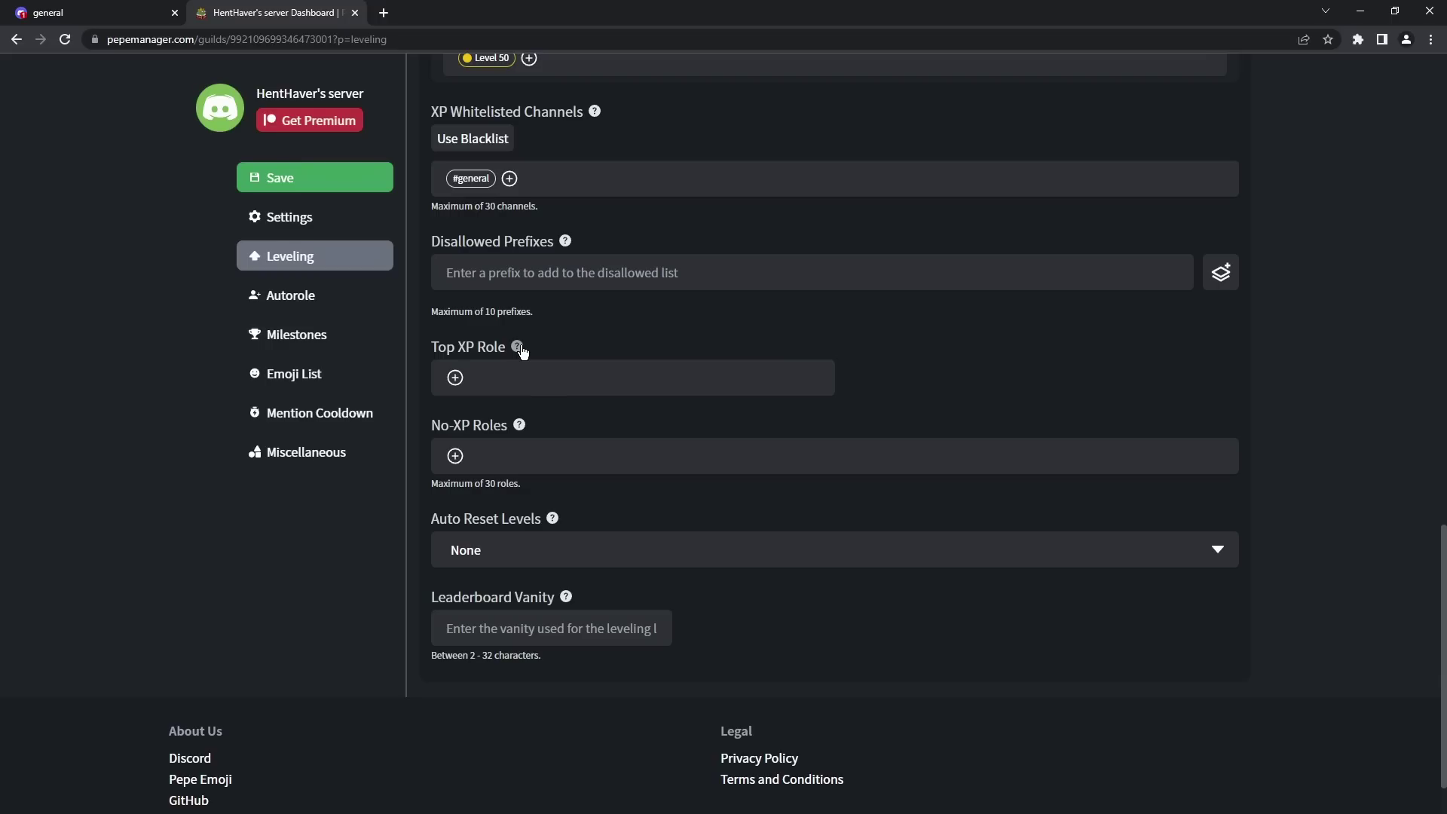
pyautogui.click(457, 379)
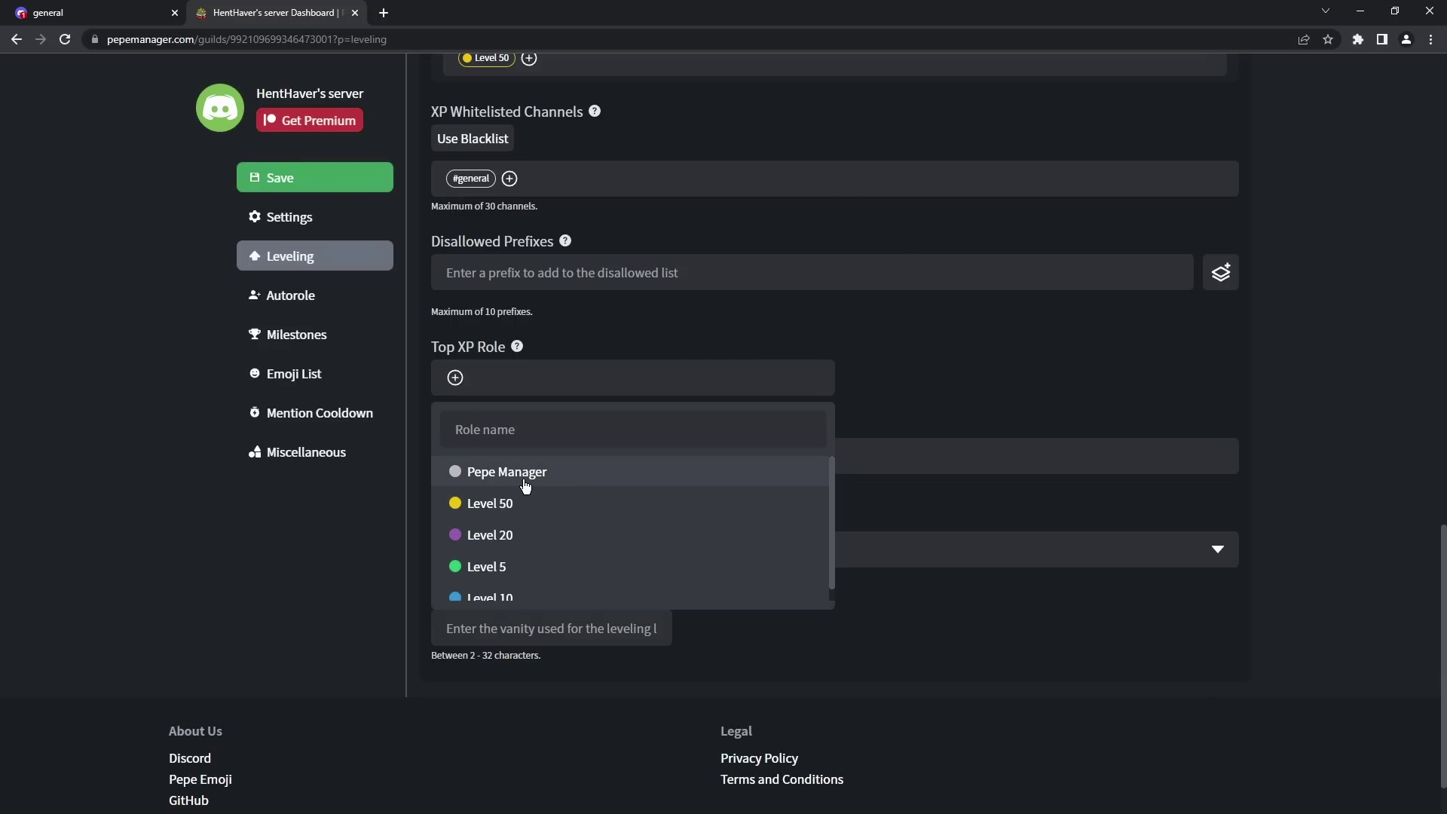
pyautogui.click(526, 478)
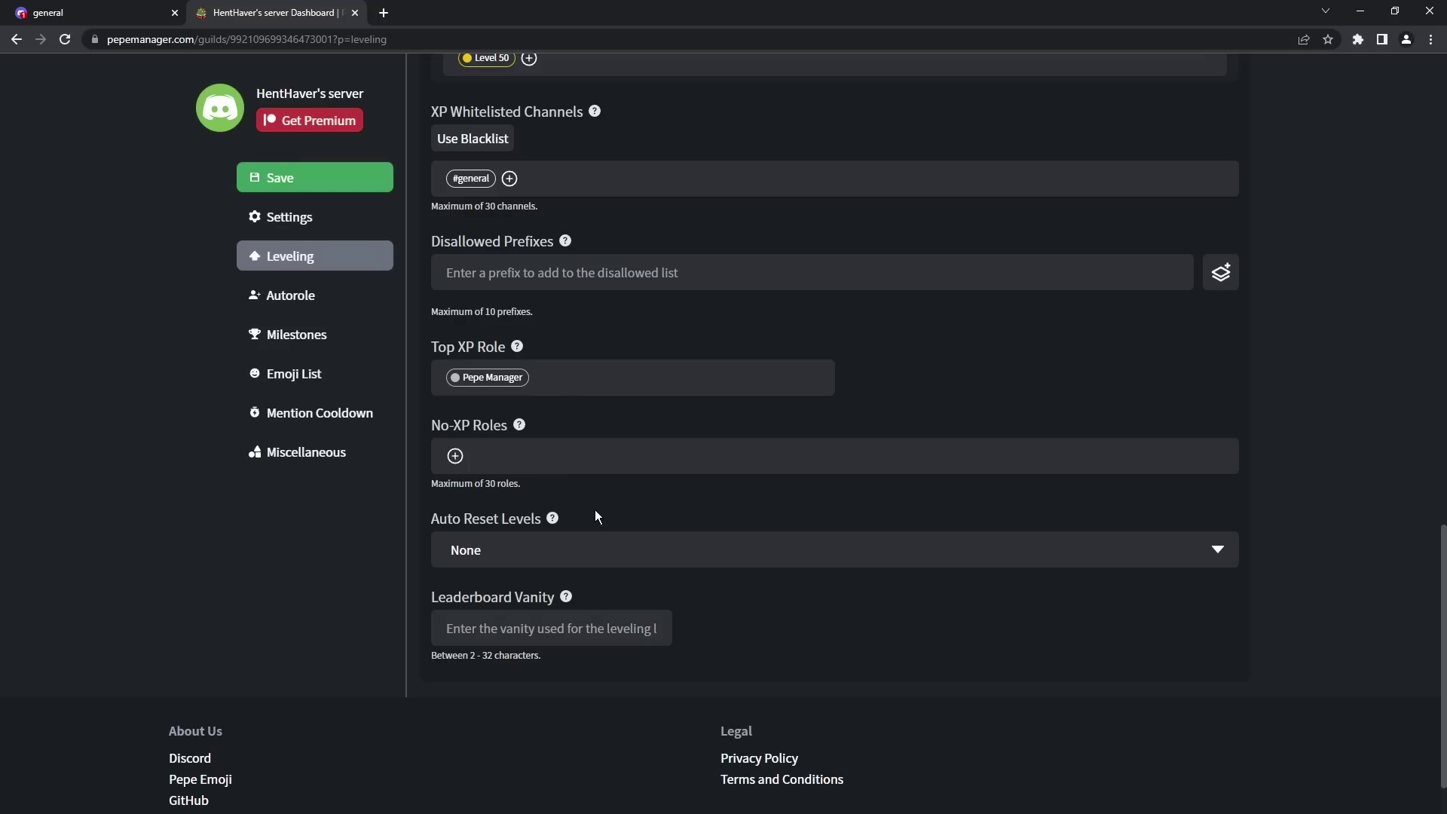
# Step: Review the Auto Reset Levels options and set the Leaderboard Vanity to "notexttospeech"
pyautogui.click(555, 555)
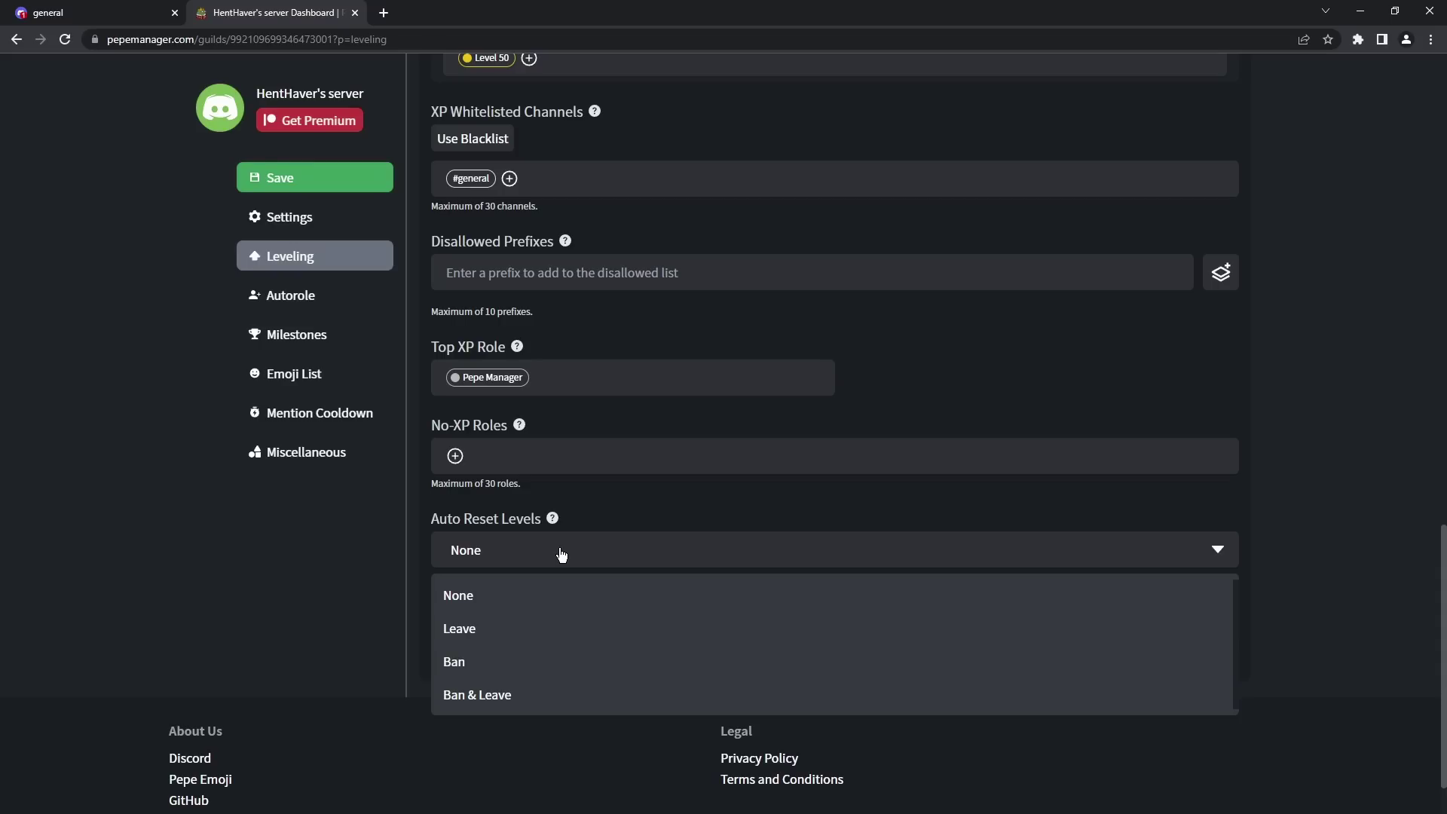
pyautogui.click(582, 537)
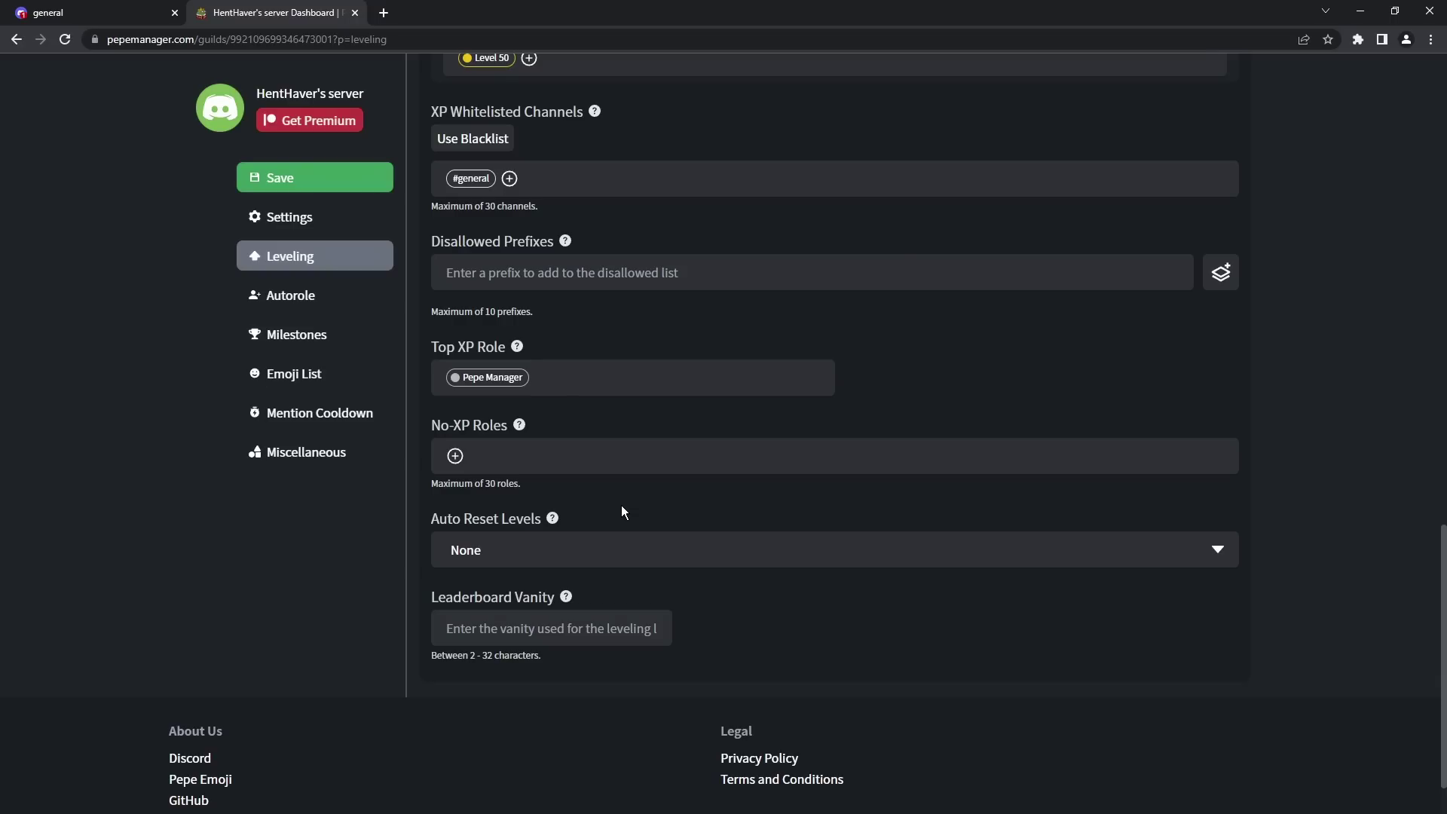
pyautogui.click(550, 623)
pyautogui.write('notexttospeec')
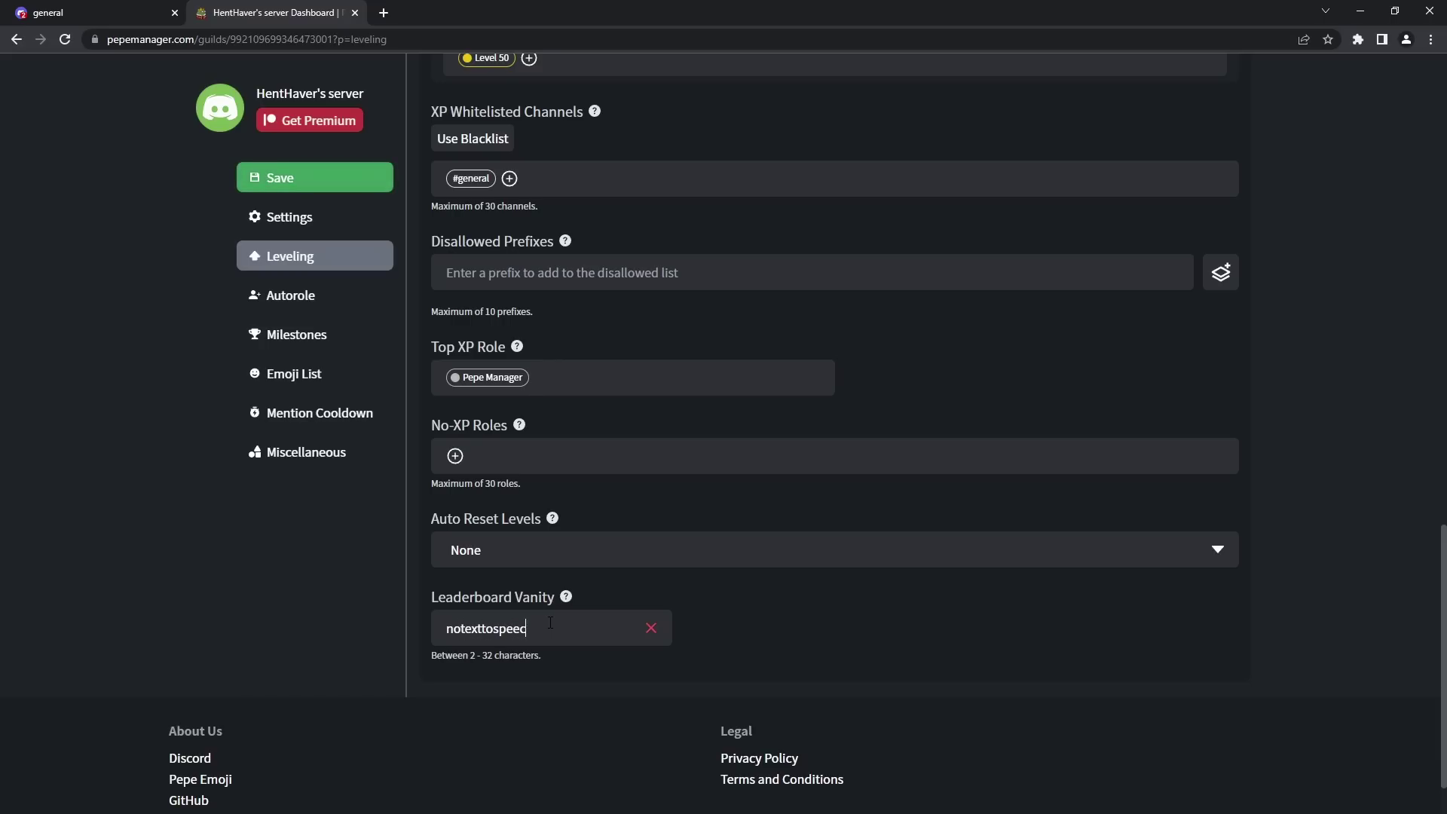
pyautogui.write('h')
pyautogui.rightClick(564, 536)
pyautogui.click(780, 601)
# Step: Save the leveling settings
pyautogui.scroll(7, 668, 423)
pyautogui.scroll(11, 603, 362)
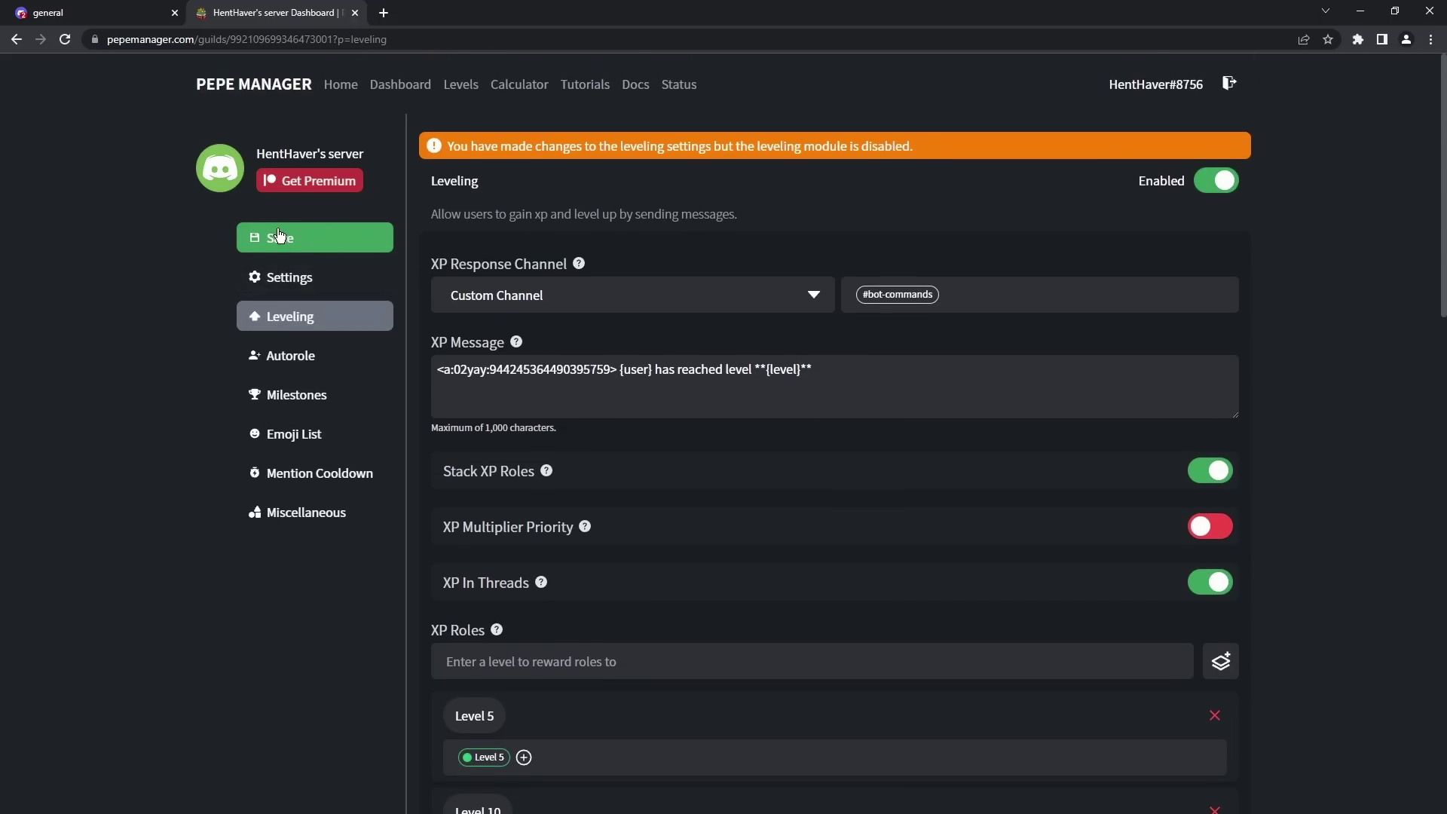
pyautogui.click(278, 235)
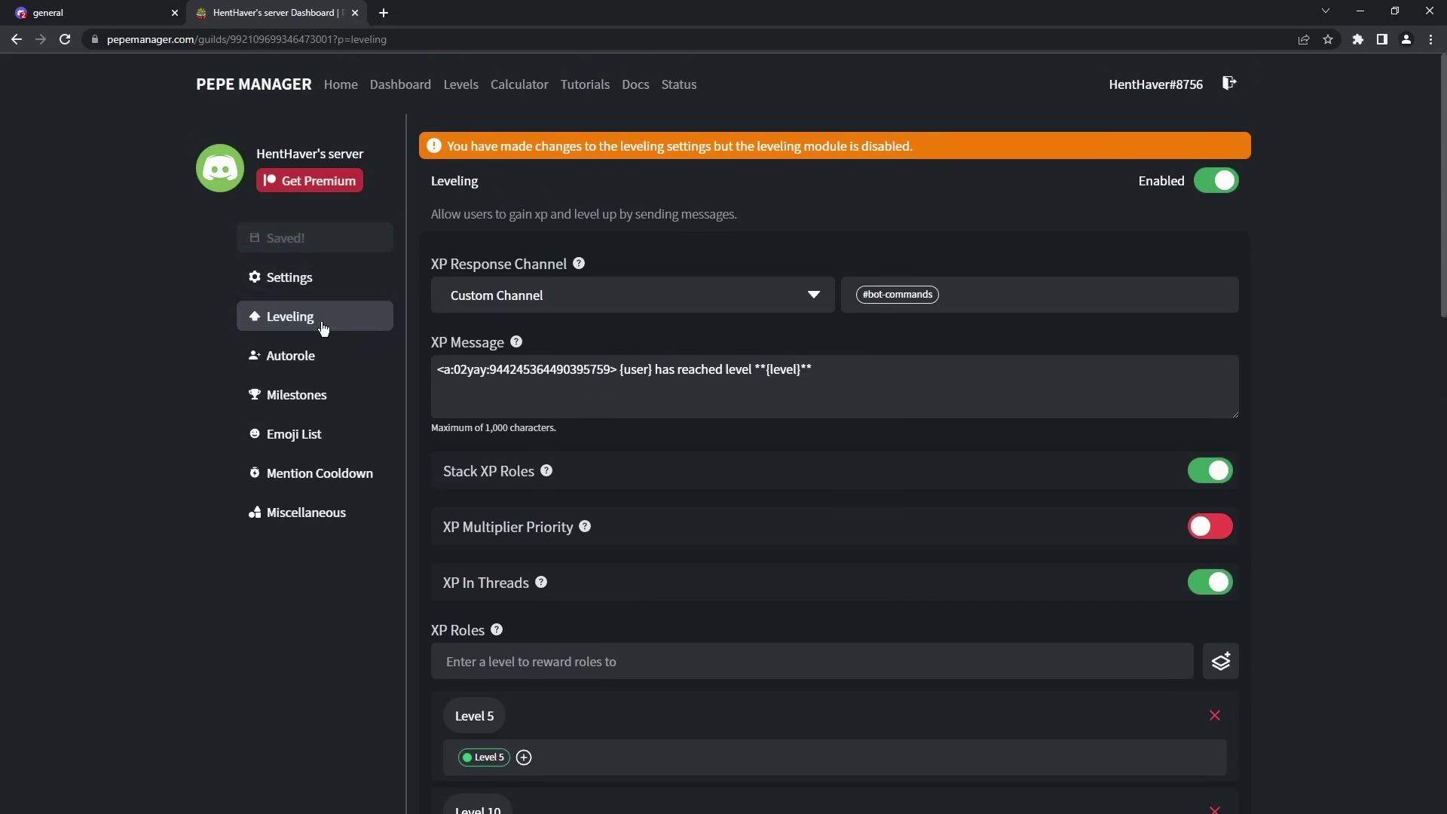
# Step: Look through the Autorole, Milestones and Emoji List settings of the server
pyautogui.click(303, 357)
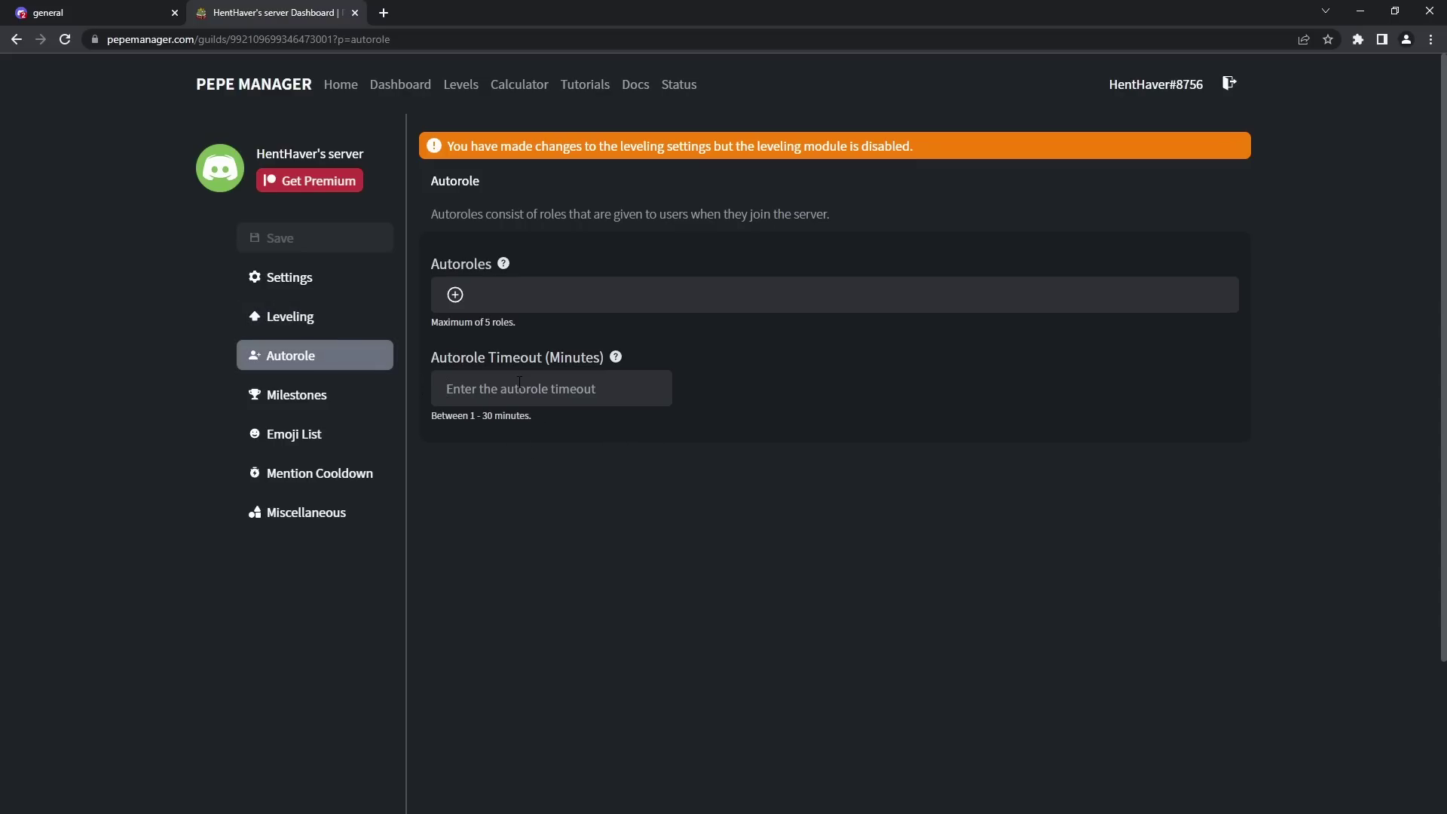
pyautogui.scroll(-3, 456, 300)
pyautogui.click(297, 375)
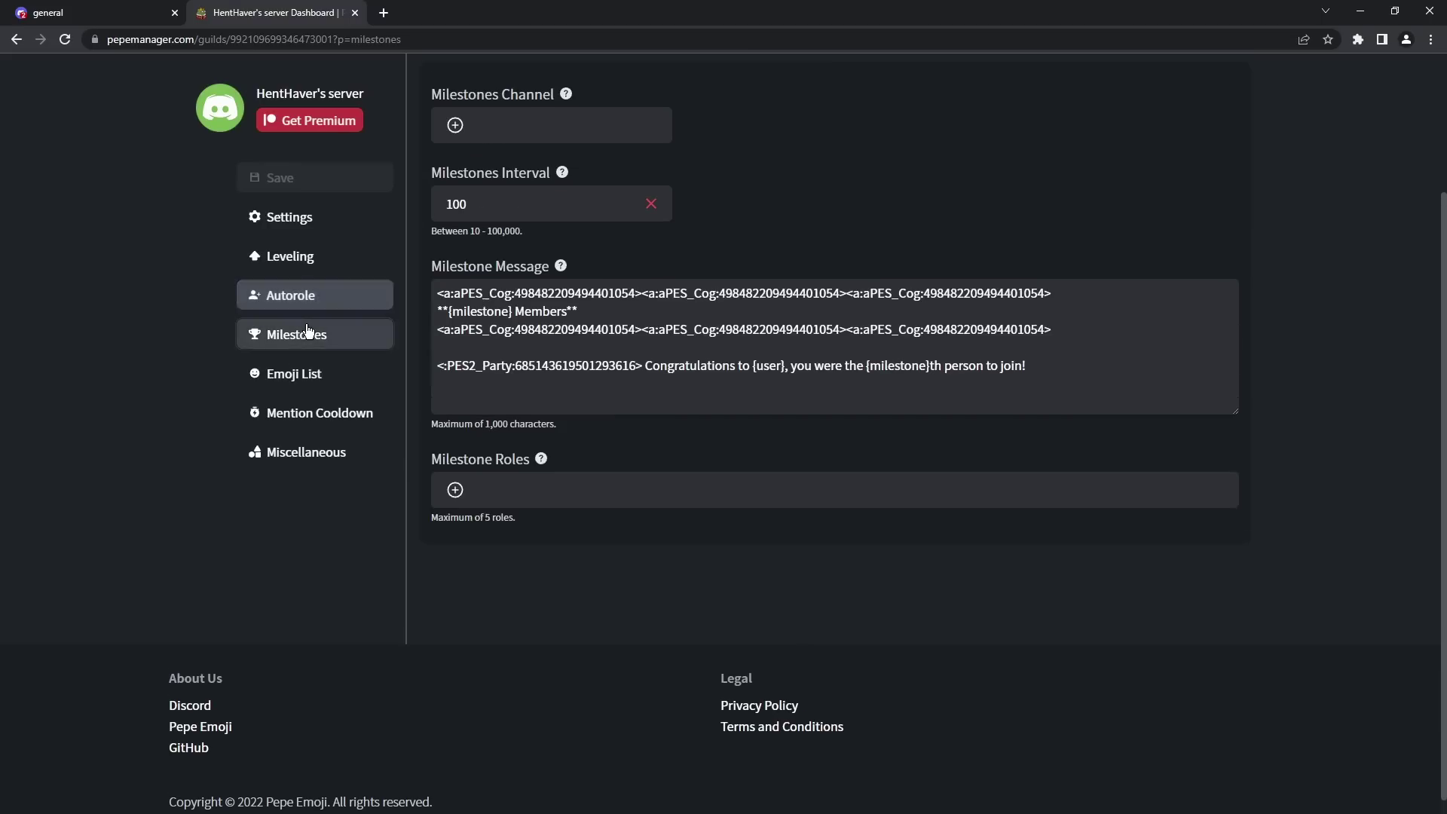
pyautogui.scroll(3, 506, 434)
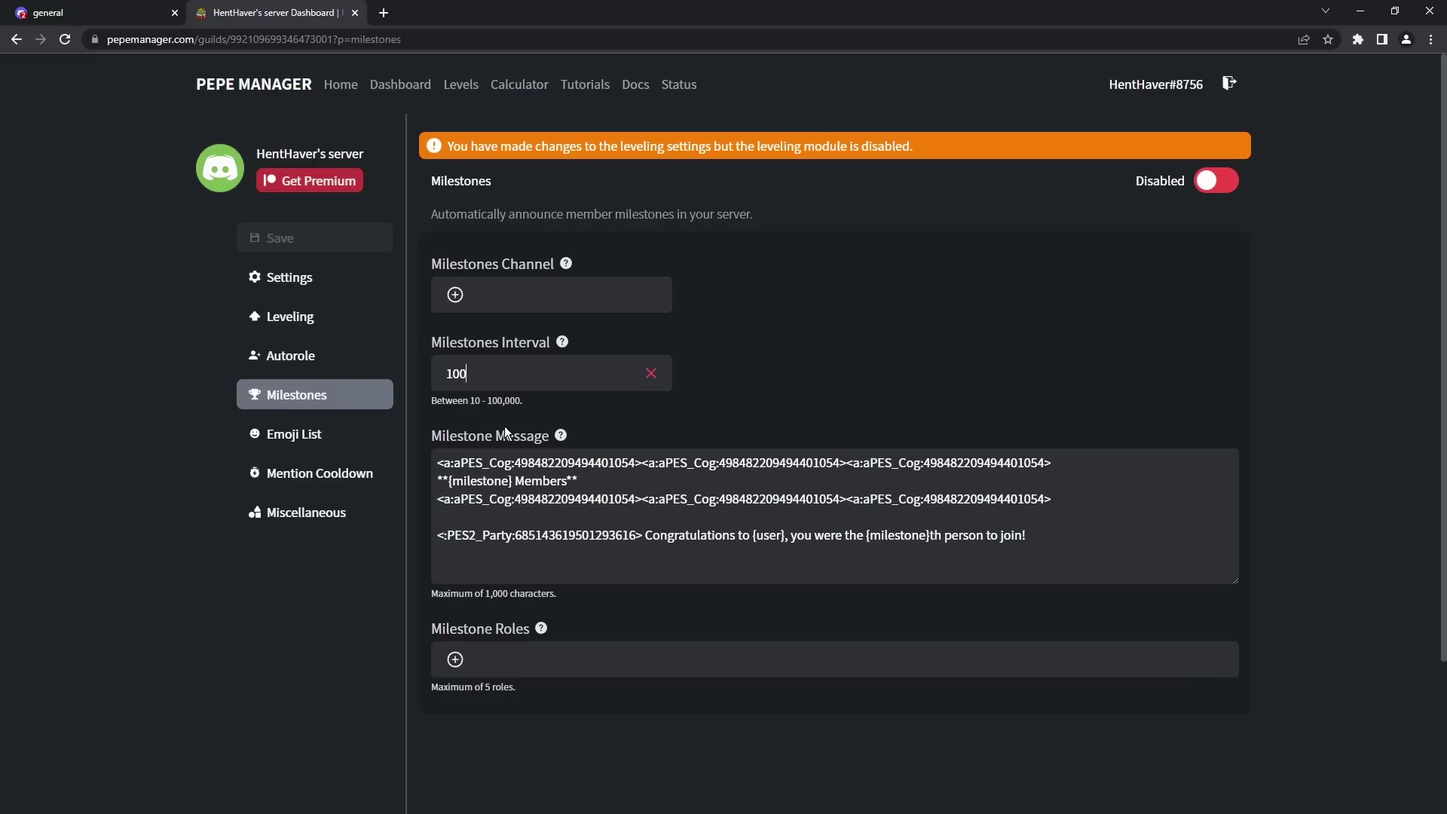
pyautogui.doubleClick(474, 374)
pyautogui.click(761, 332)
pyautogui.click(455, 294)
pyautogui.click(322, 446)
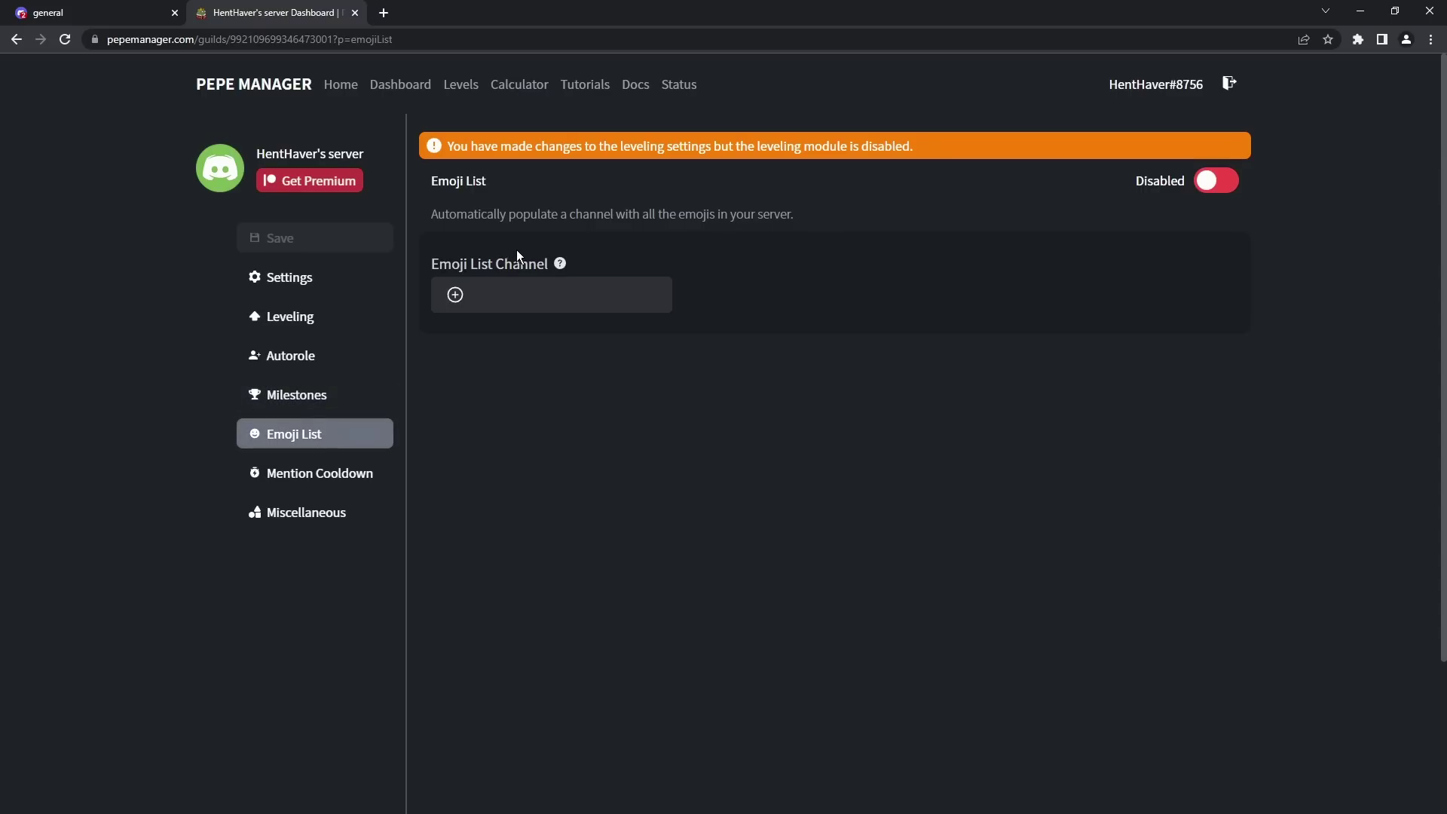
# Step: Set the server's mention cooldown to 30 minutes
pyautogui.click(339, 486)
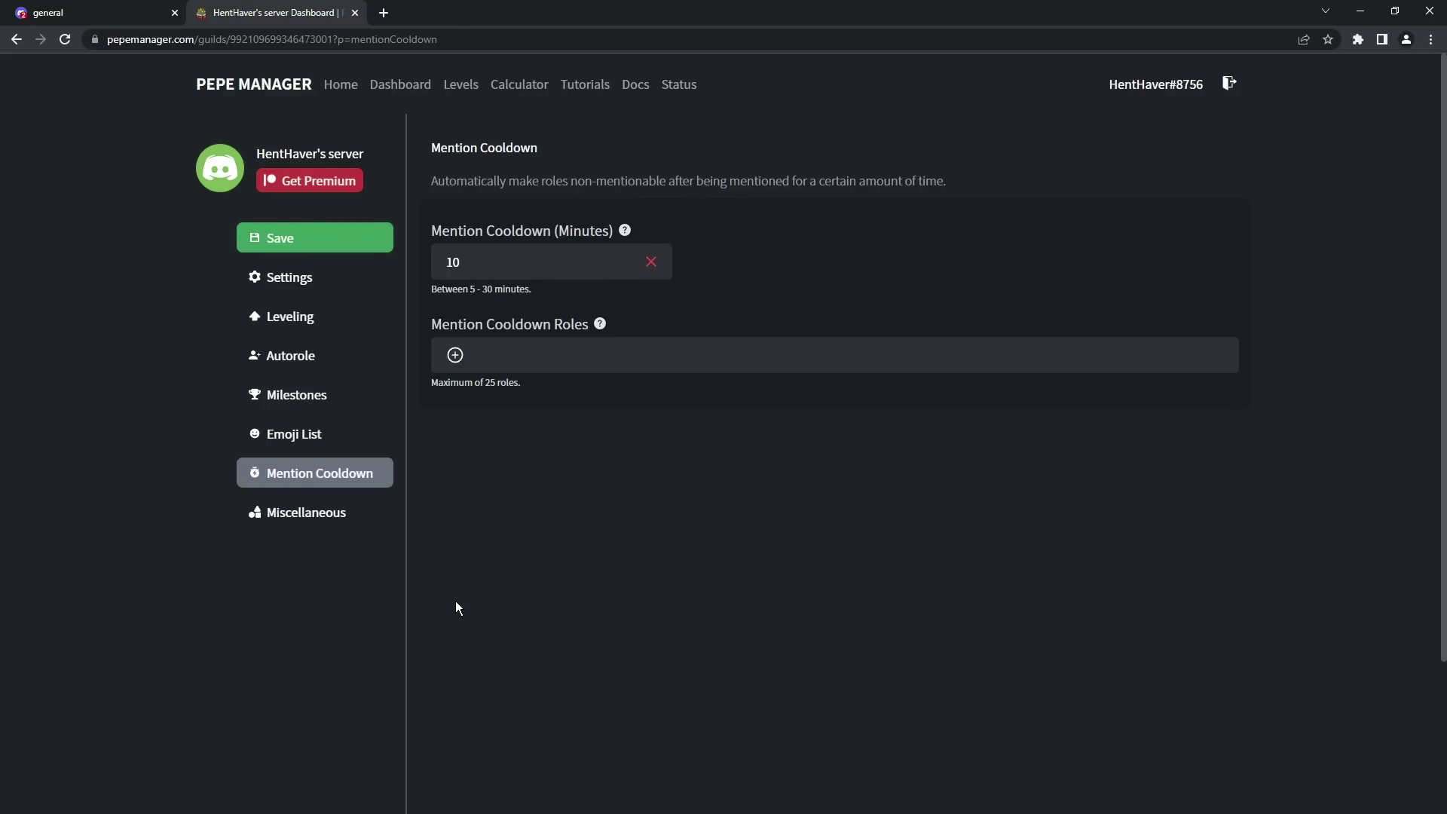
pyautogui.click(515, 264)
pyautogui.press('BackSpace')
pyautogui.press('BackSpace')
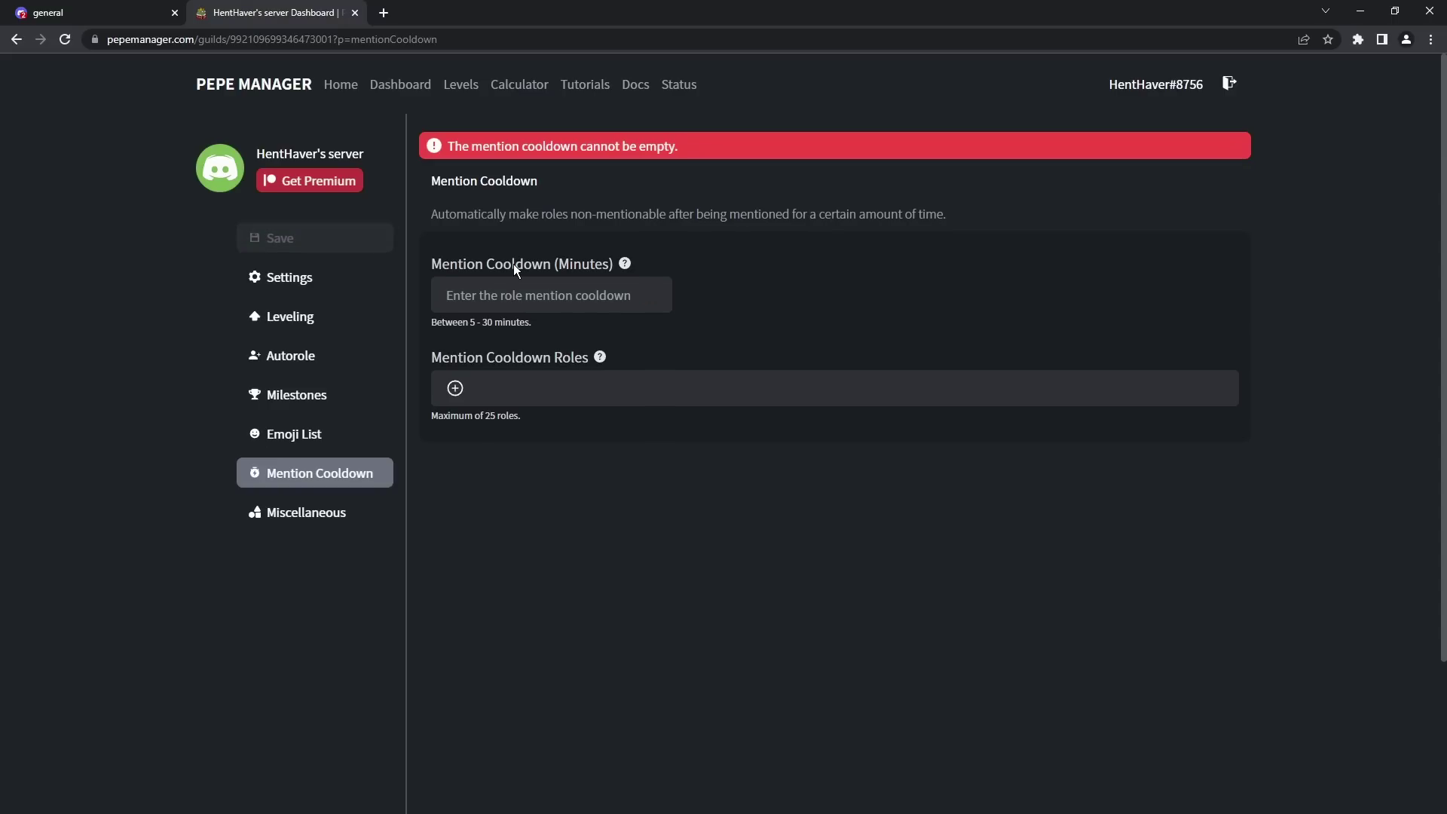
pyautogui.write('30')
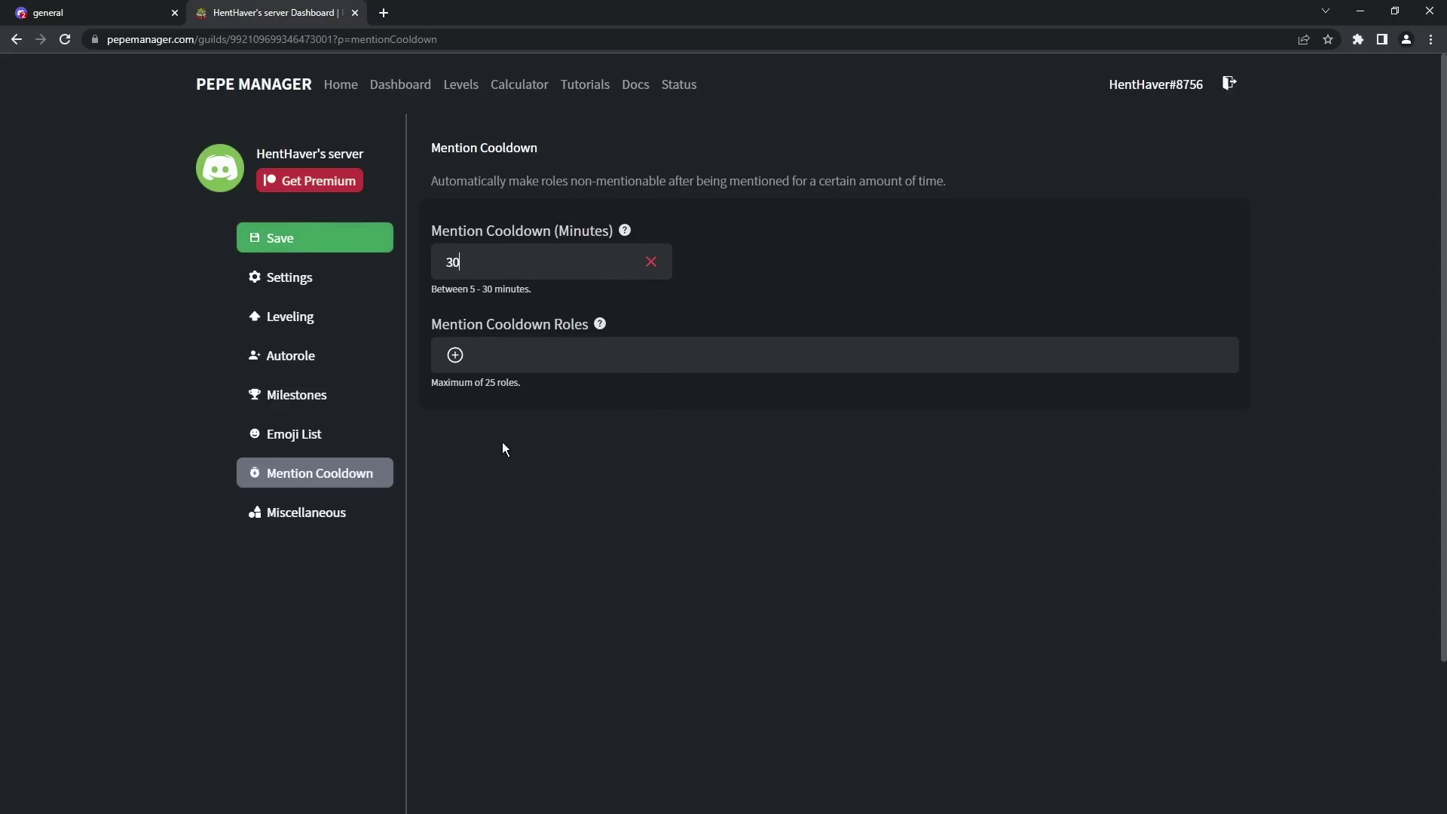
# Step: Add the Pepe Manager role to the Mention Cooldown Roles and save the settings
pyautogui.click(455, 355)
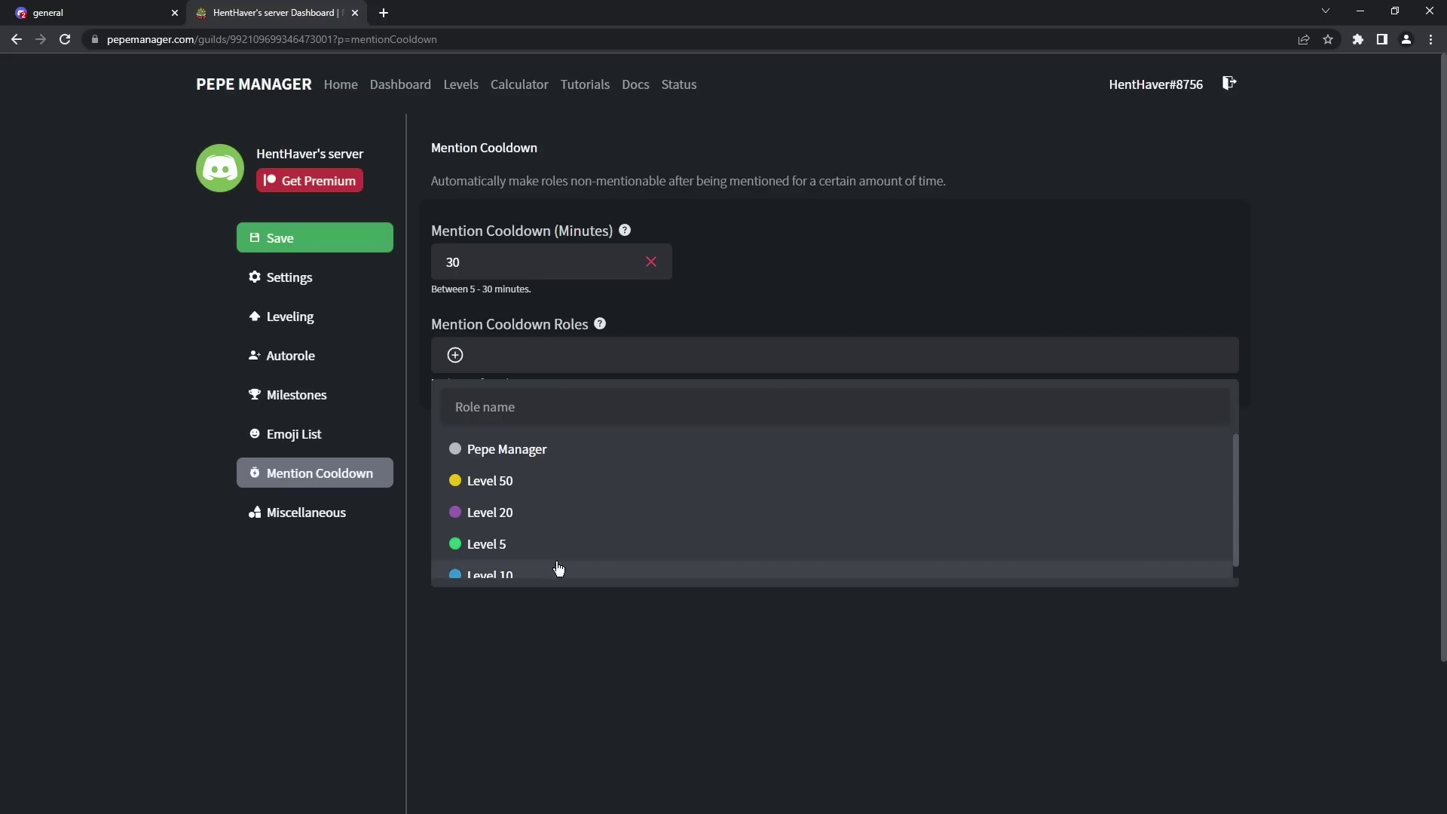
pyautogui.click(520, 454)
pyautogui.click(569, 617)
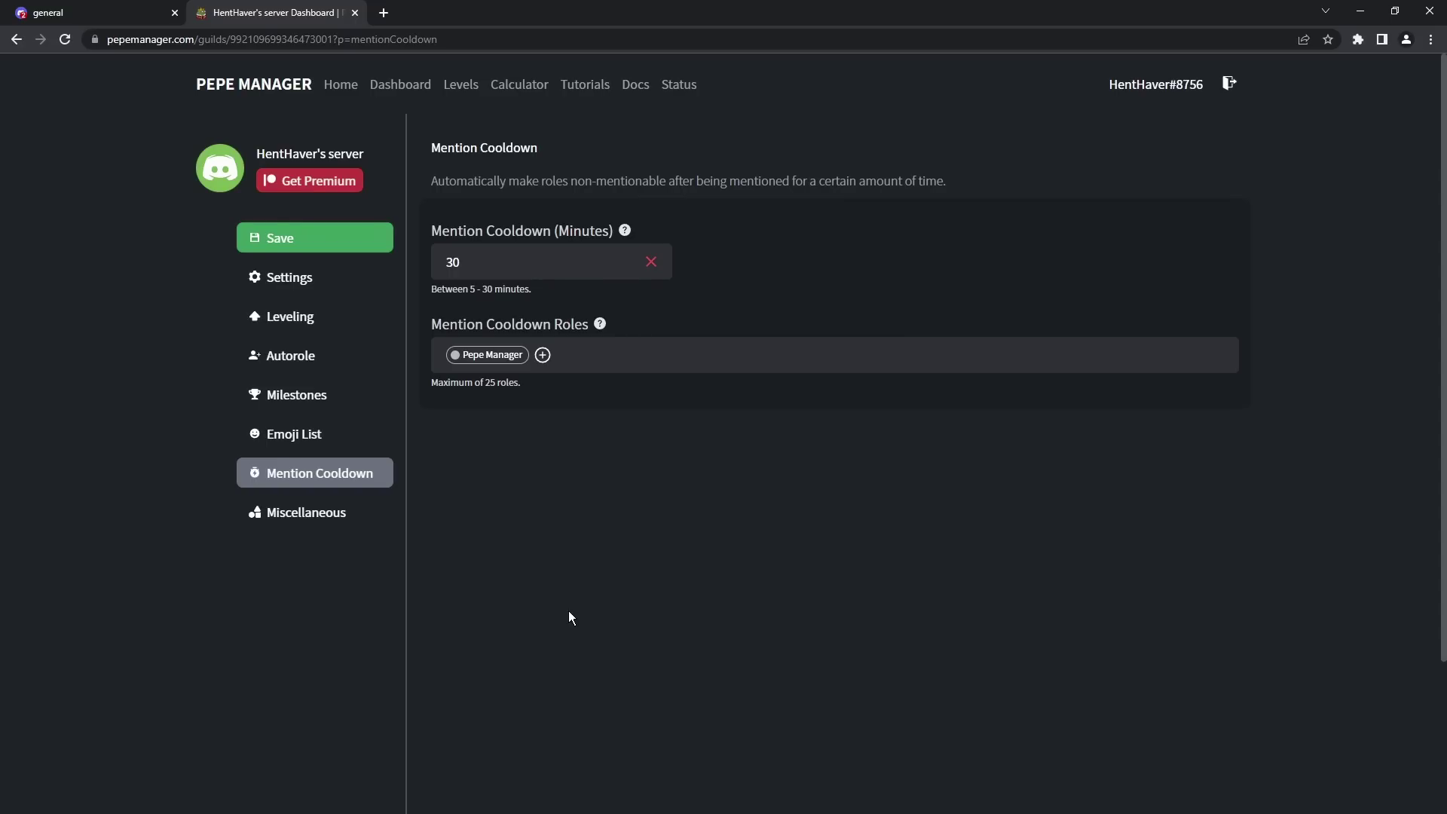
pyautogui.click(341, 236)
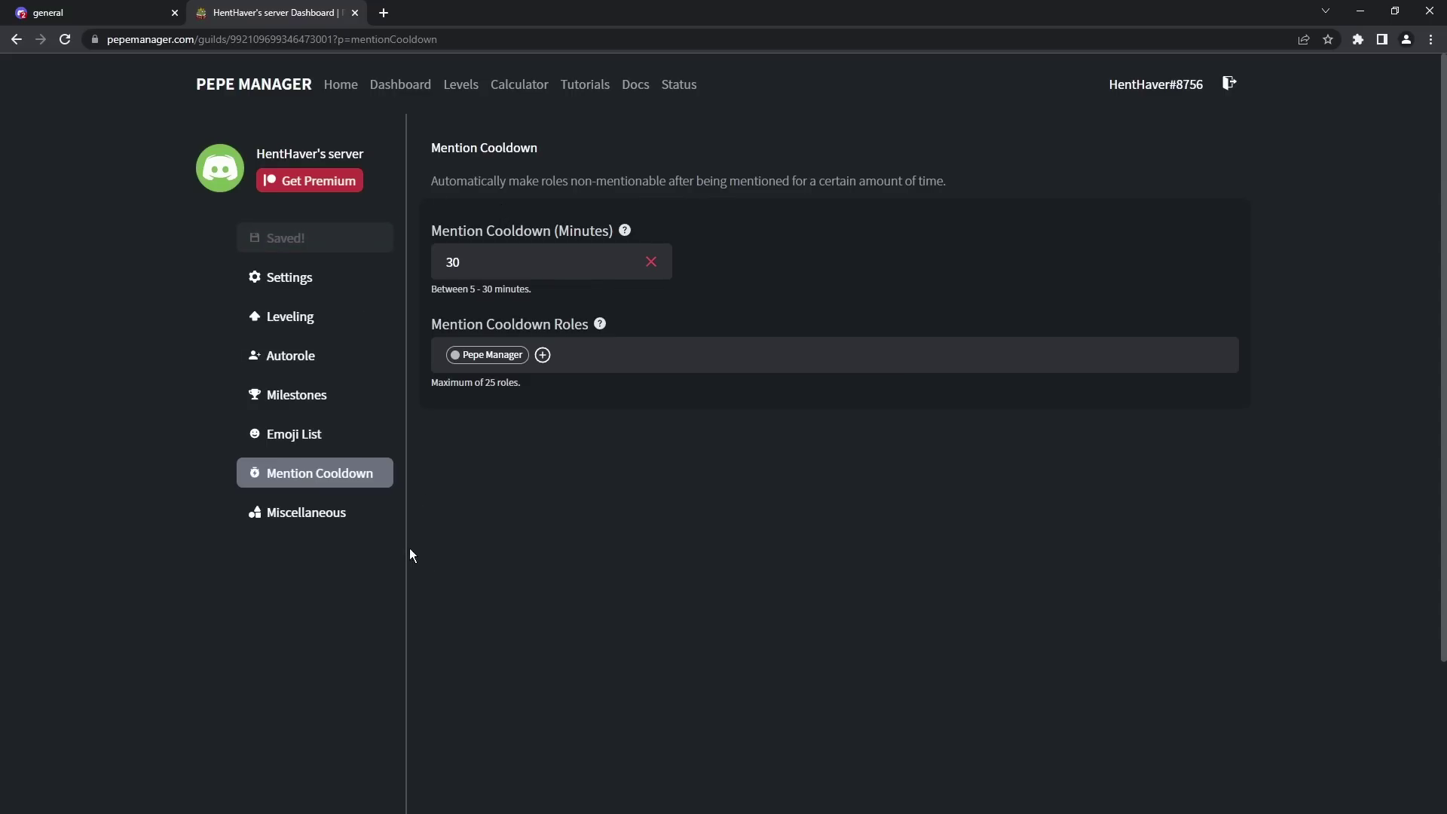
# Step: View the Miscellaneous settings and look up the leveling commands in the Pepe Manager docs linked from the bot's help reply in Discord
pyautogui.click(306, 513)
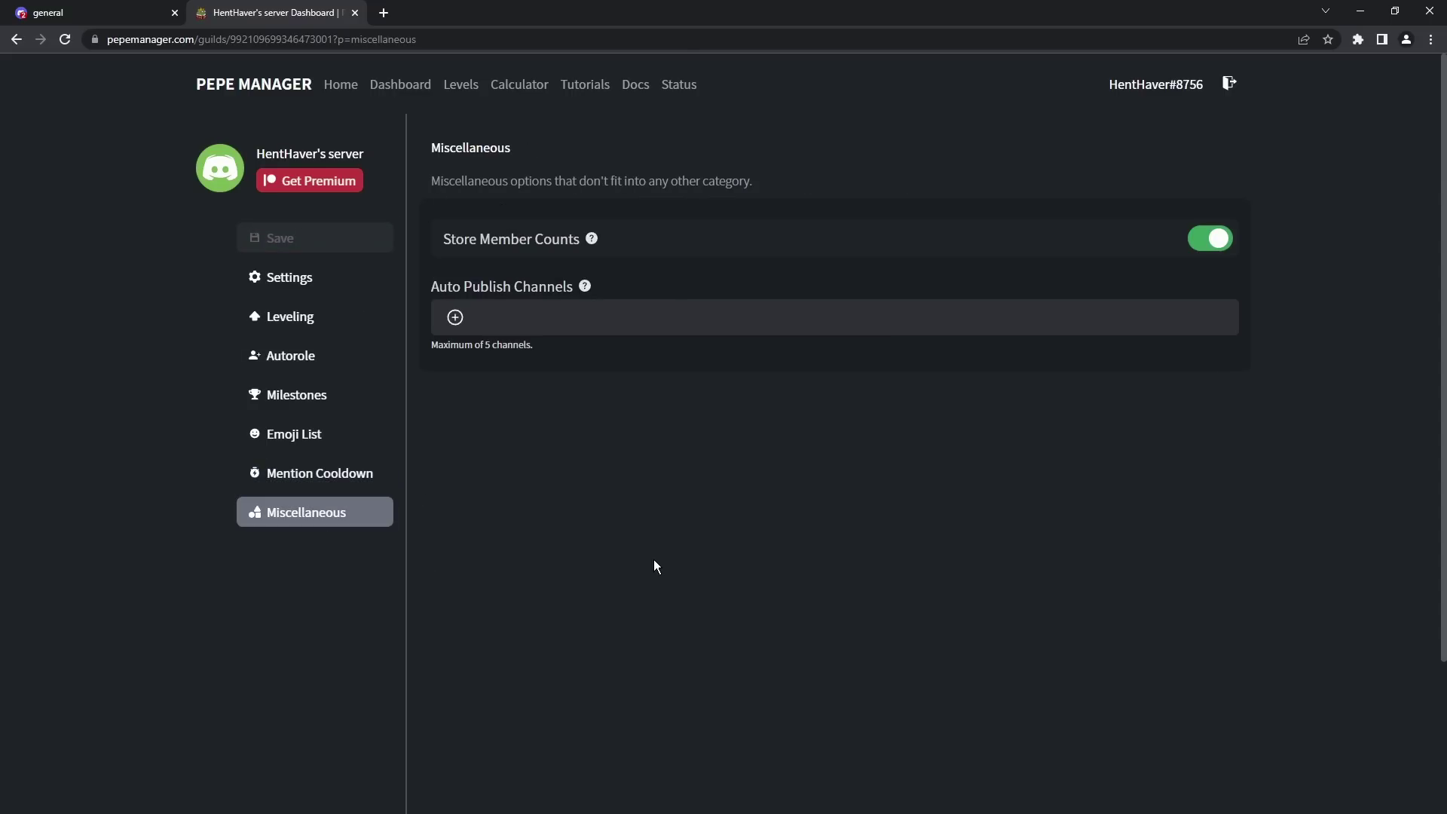
pyautogui.click(151, 13)
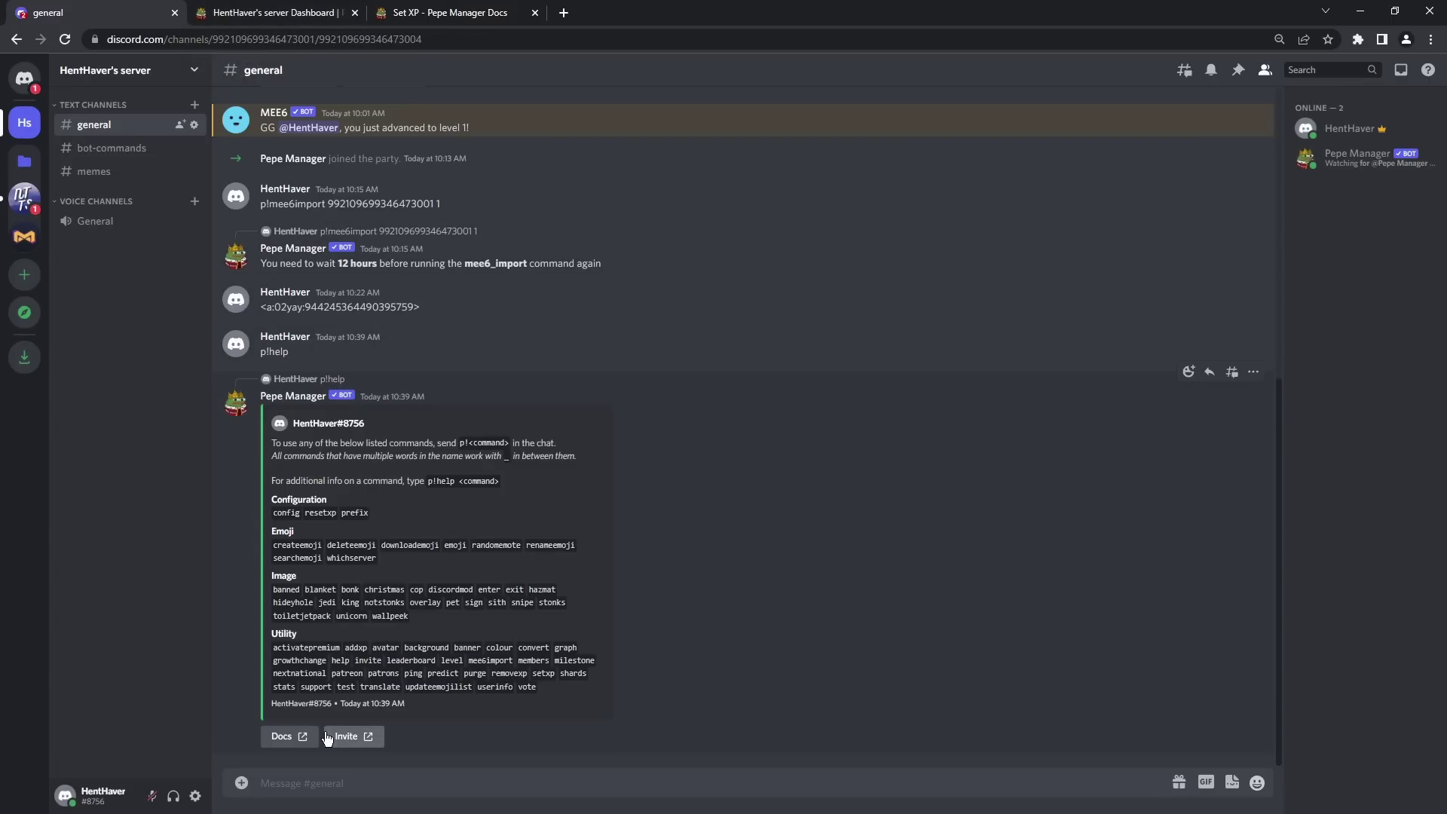
pyautogui.click(287, 738)
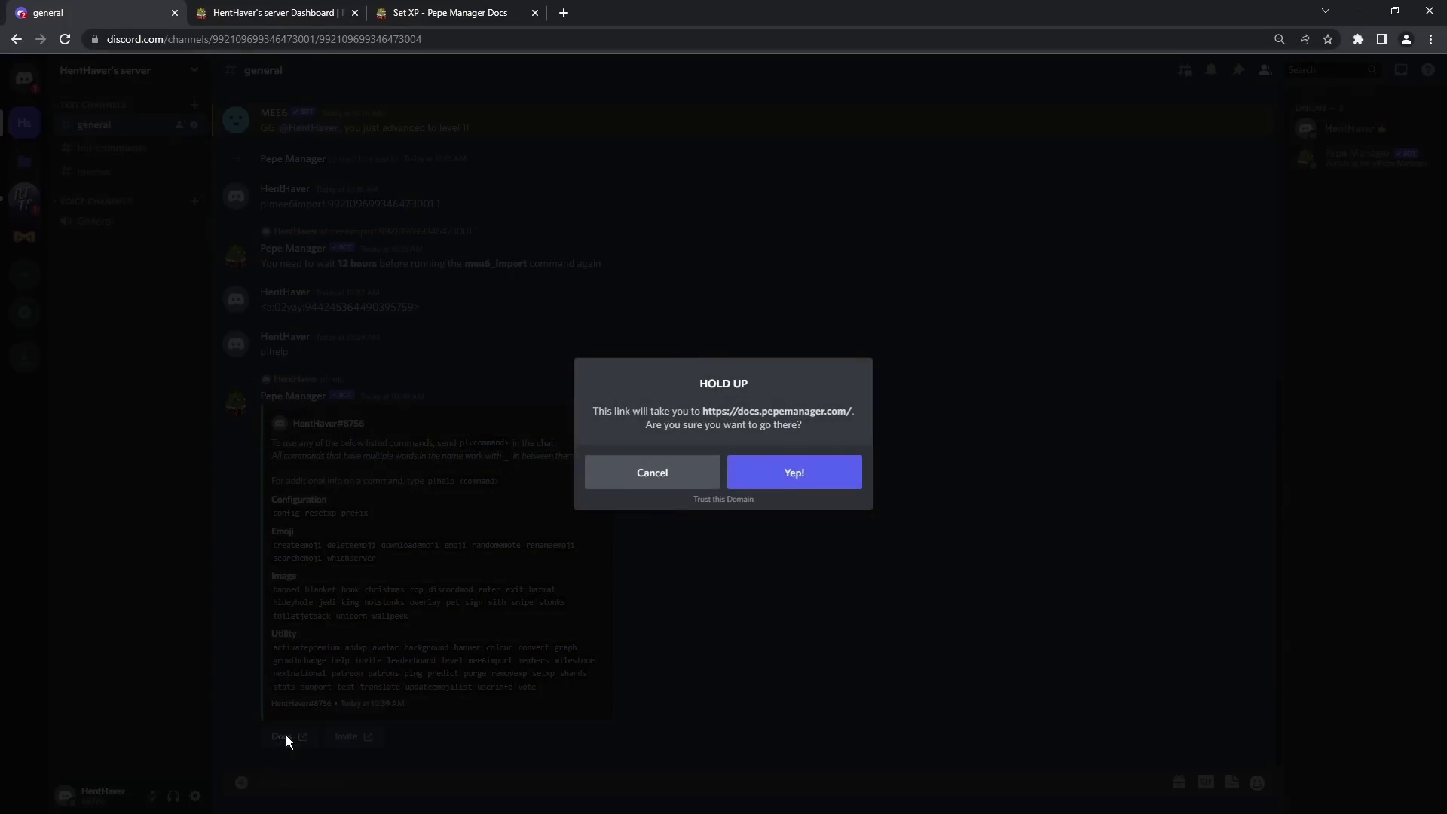
pyautogui.click(787, 479)
pyautogui.scroll(-15, 276, 354)
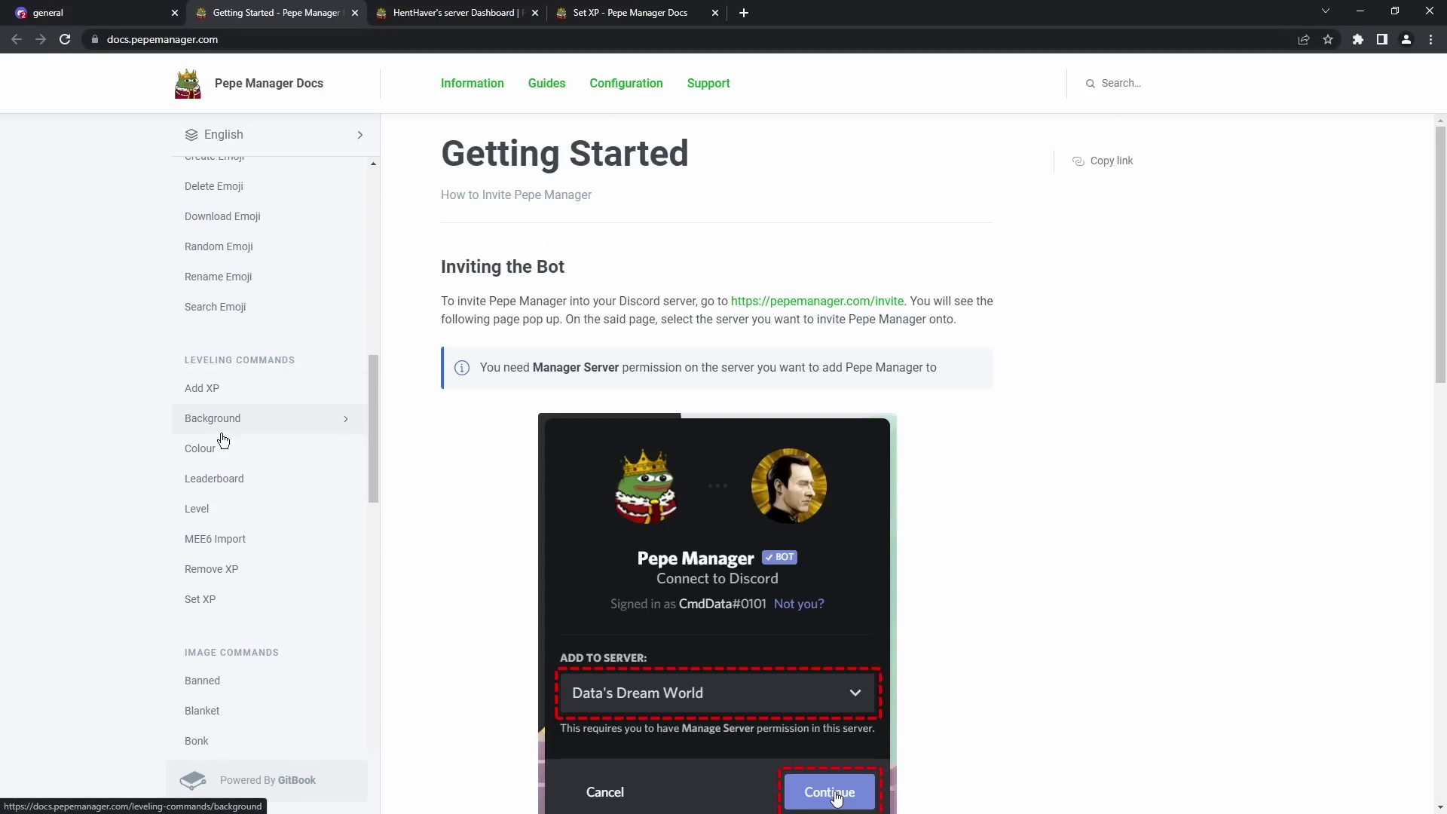
pyautogui.scroll(-2, 234, 607)
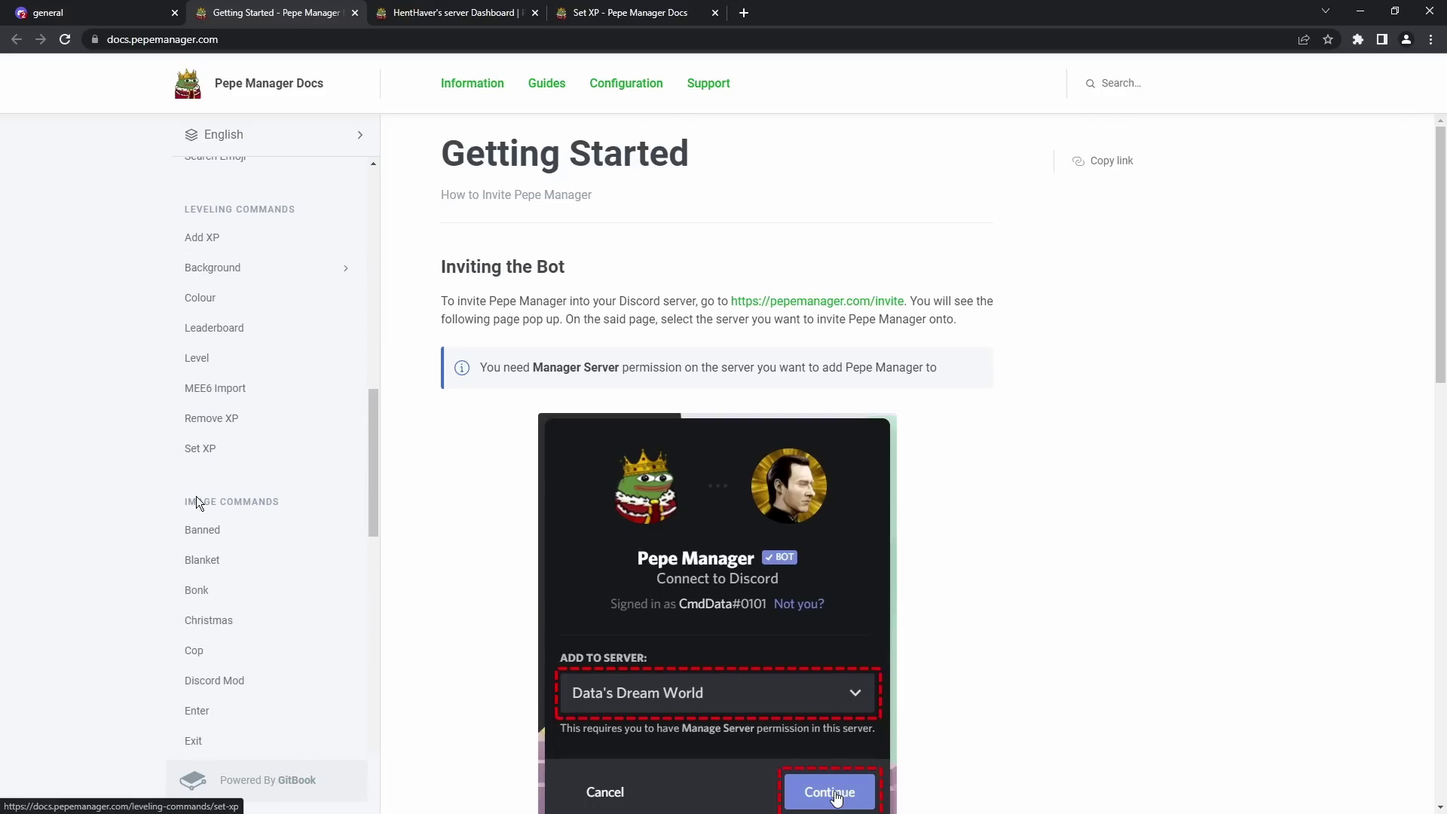
pyautogui.scroll(1, 190, 527)
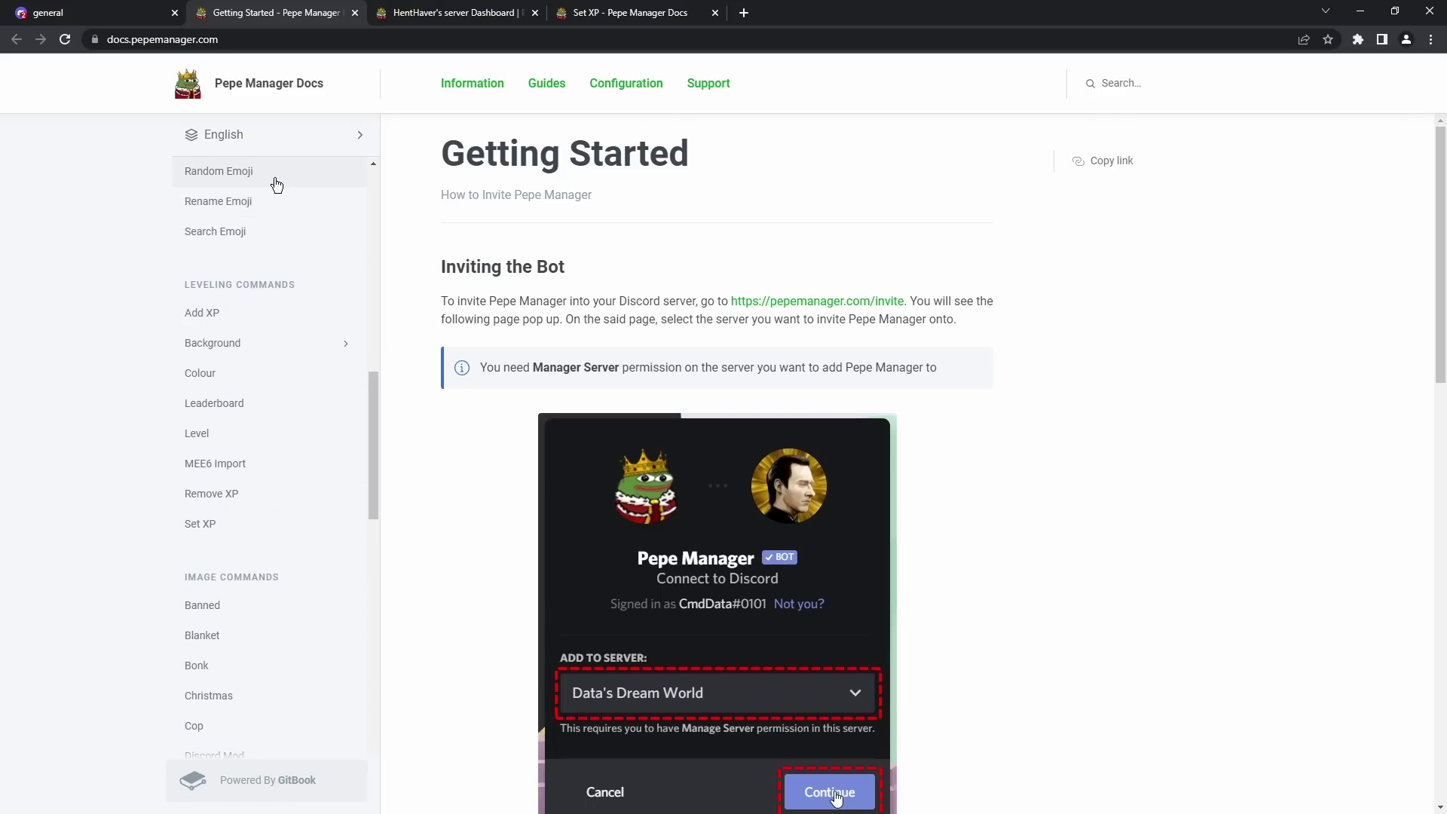
# Step: Switch to Discord and send the p!setxp command in #general with the server owner's copied user ID and 50000 XP
pyautogui.click(101, 9)
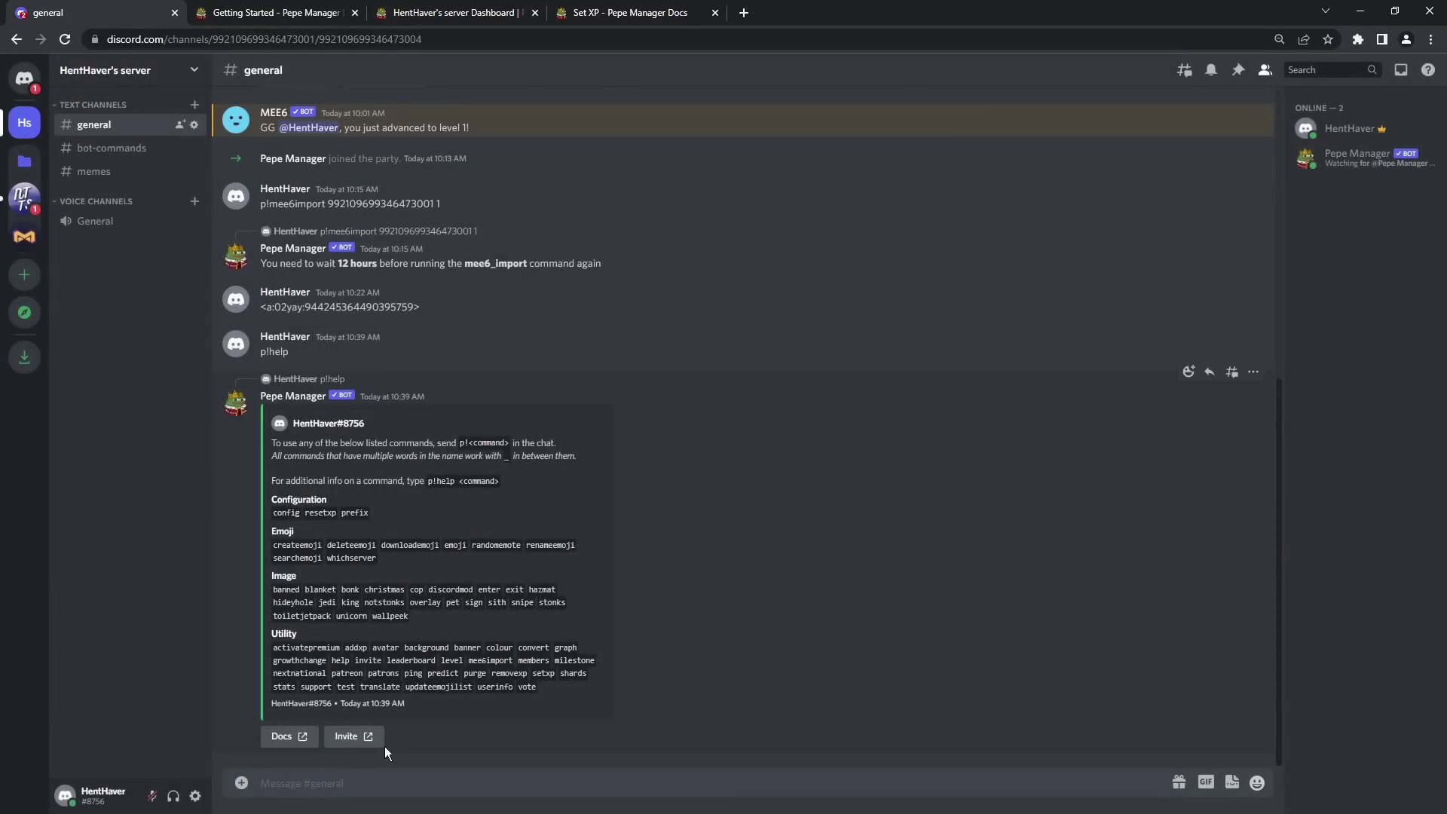
pyautogui.write('setxp')
pyautogui.rightClick(1339, 129)
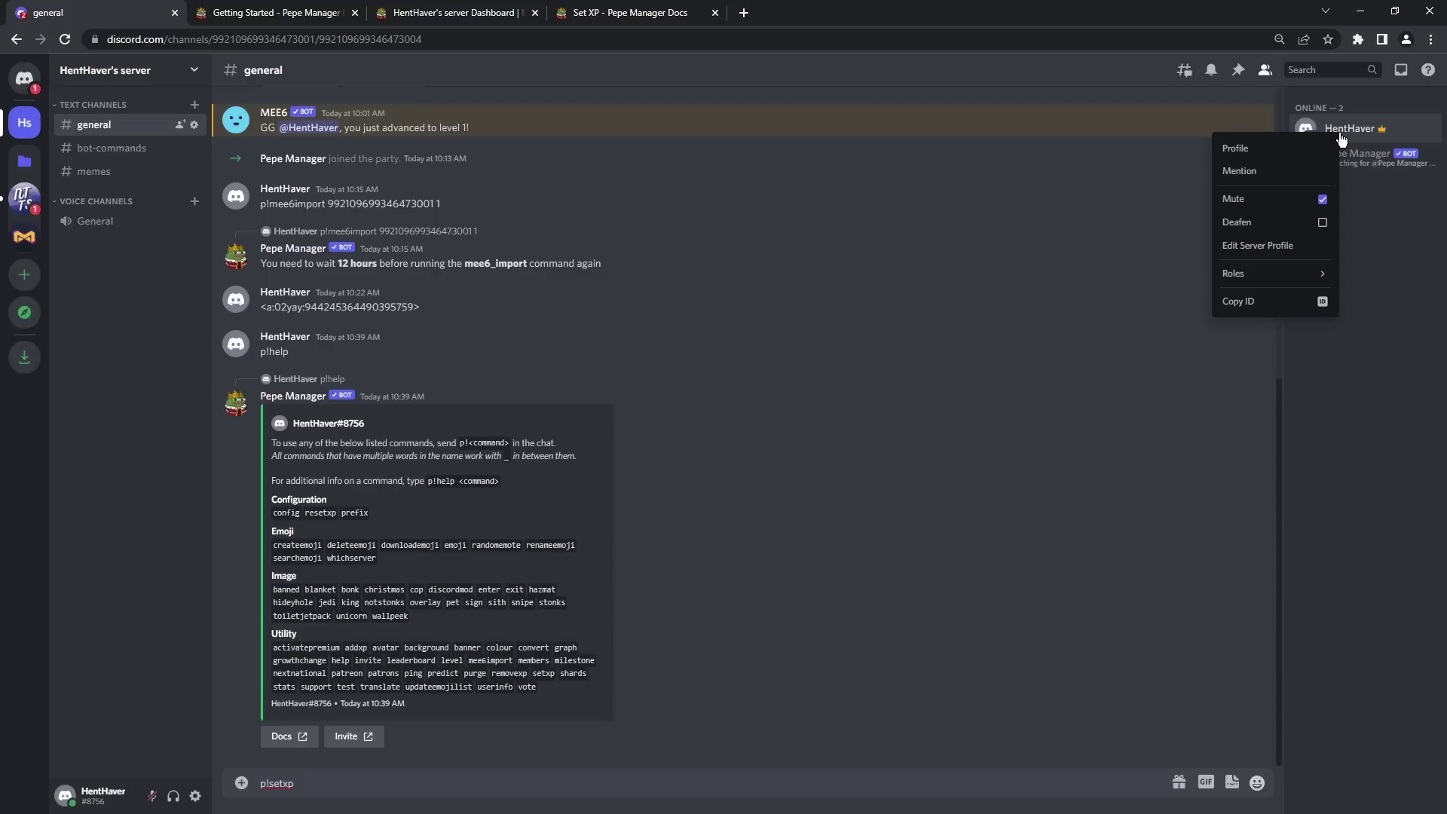
pyautogui.click(1255, 302)
pyautogui.click(331, 783)
pyautogui.hotkey('ctrl', 'v')
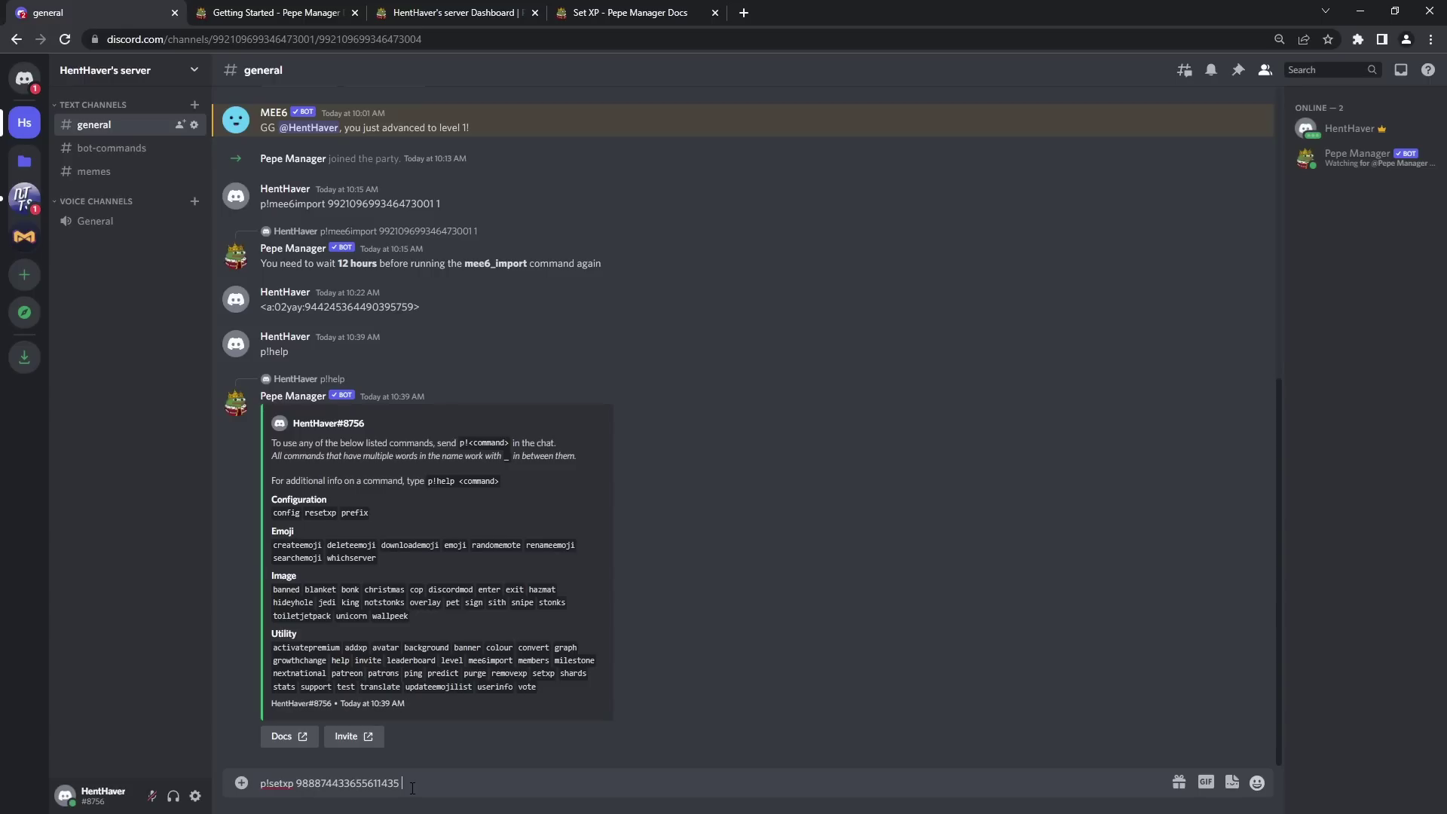
pyautogui.write('50000')
pyautogui.press('Return')
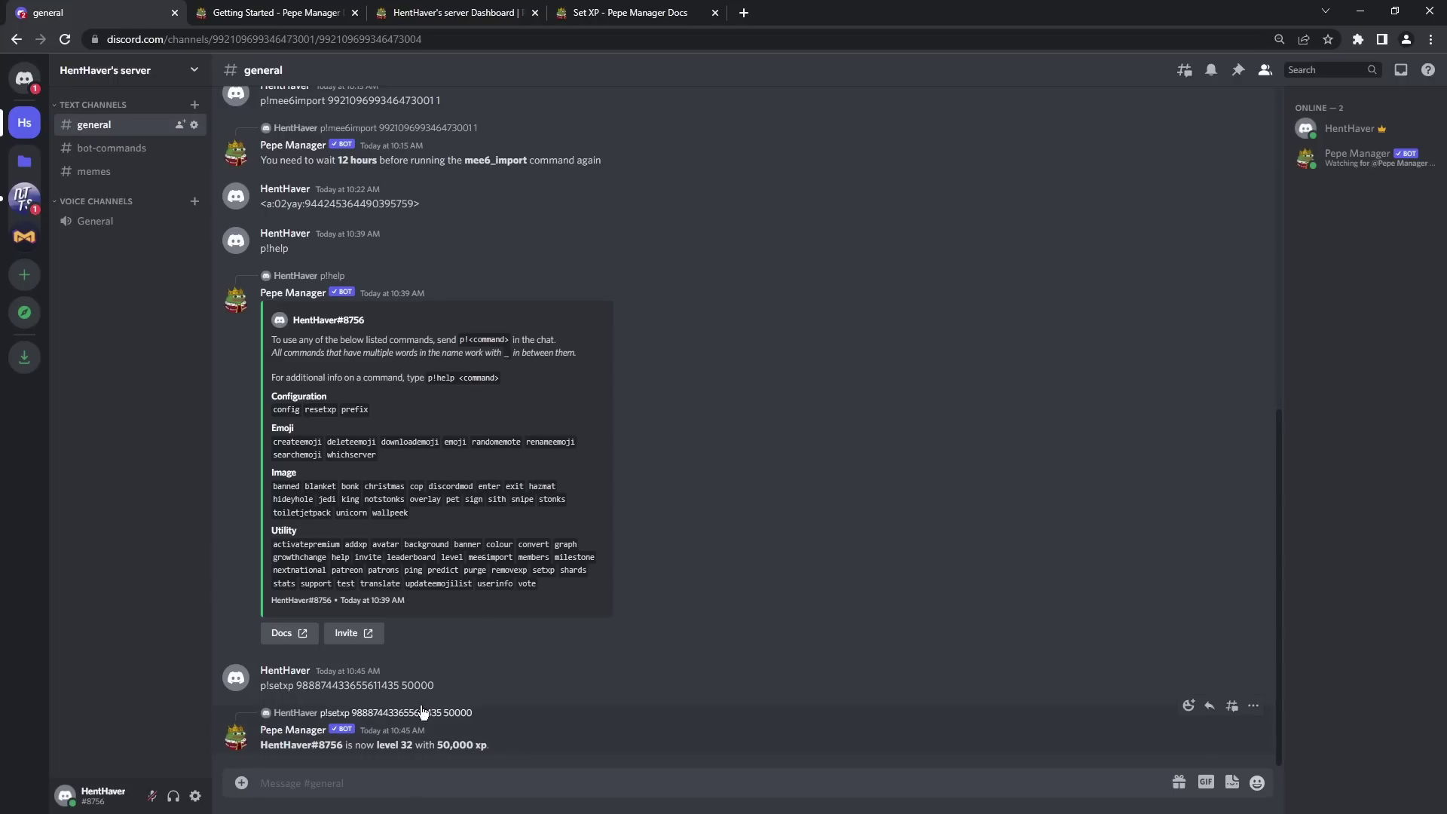
# Step: View the roles of the Pepe Manager bot in the member list and minimize the browser window
pyautogui.rightClick(1391, 167)
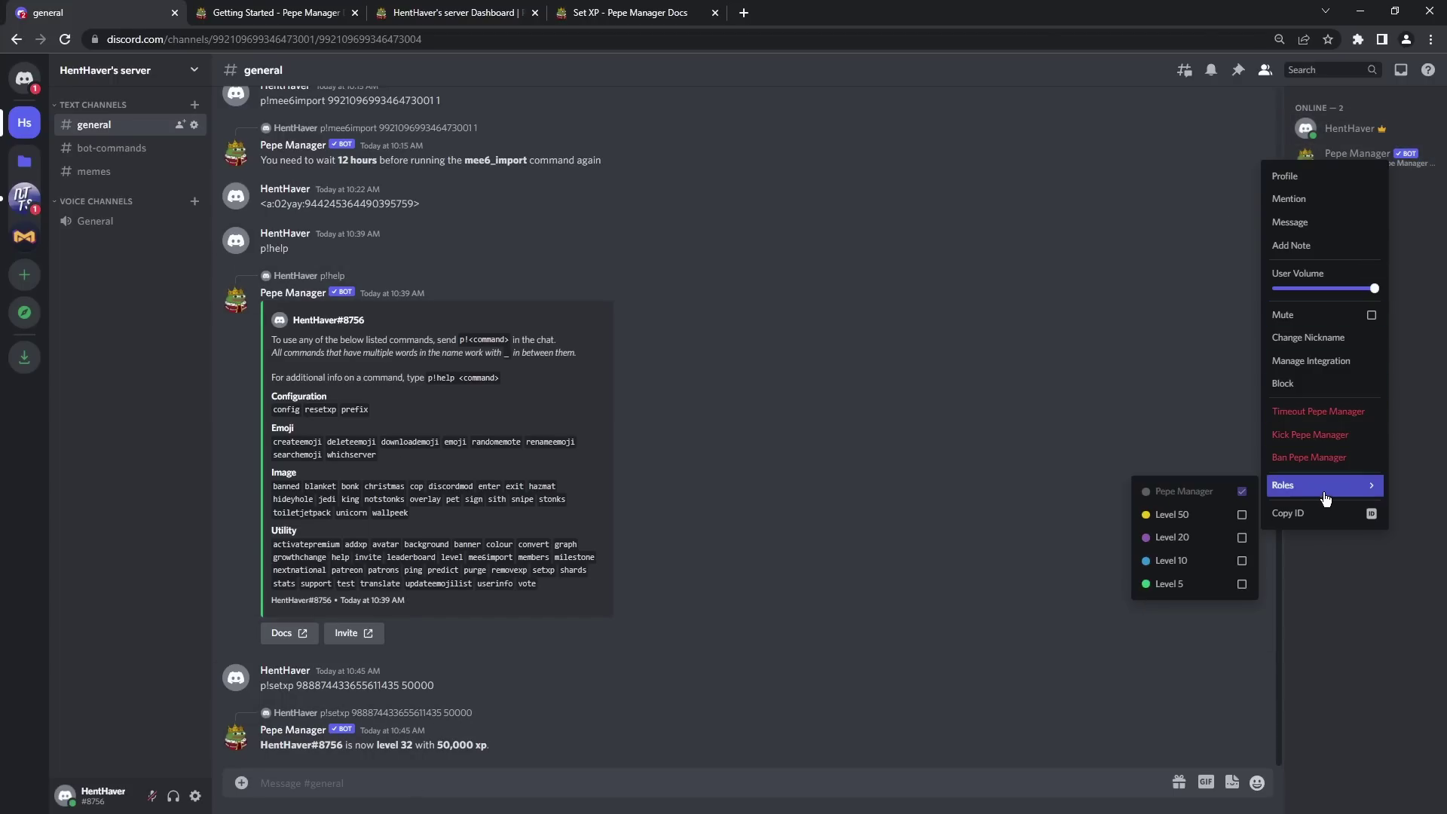
pyautogui.click(1330, 635)
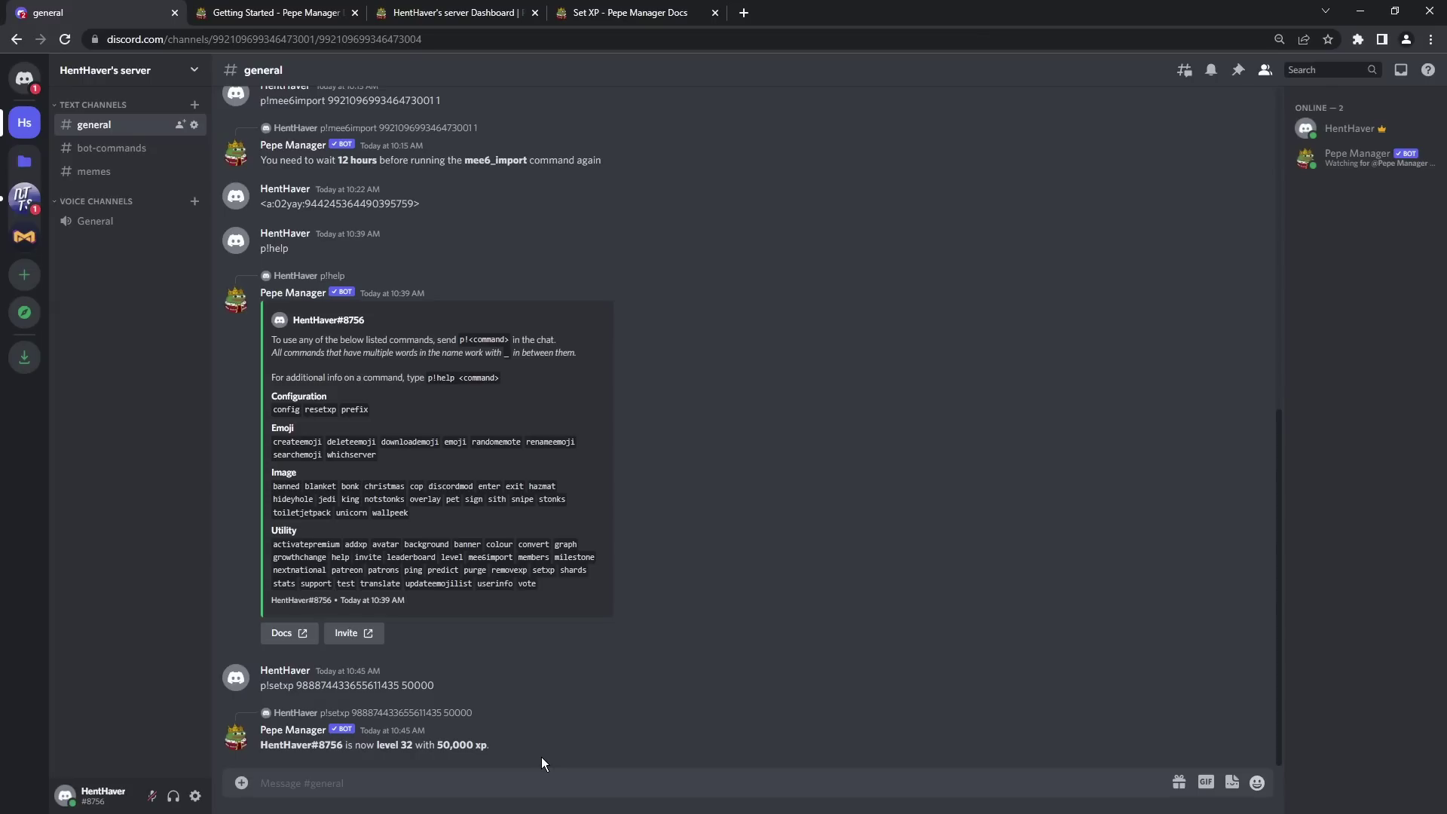
pyautogui.click(1353, 10)
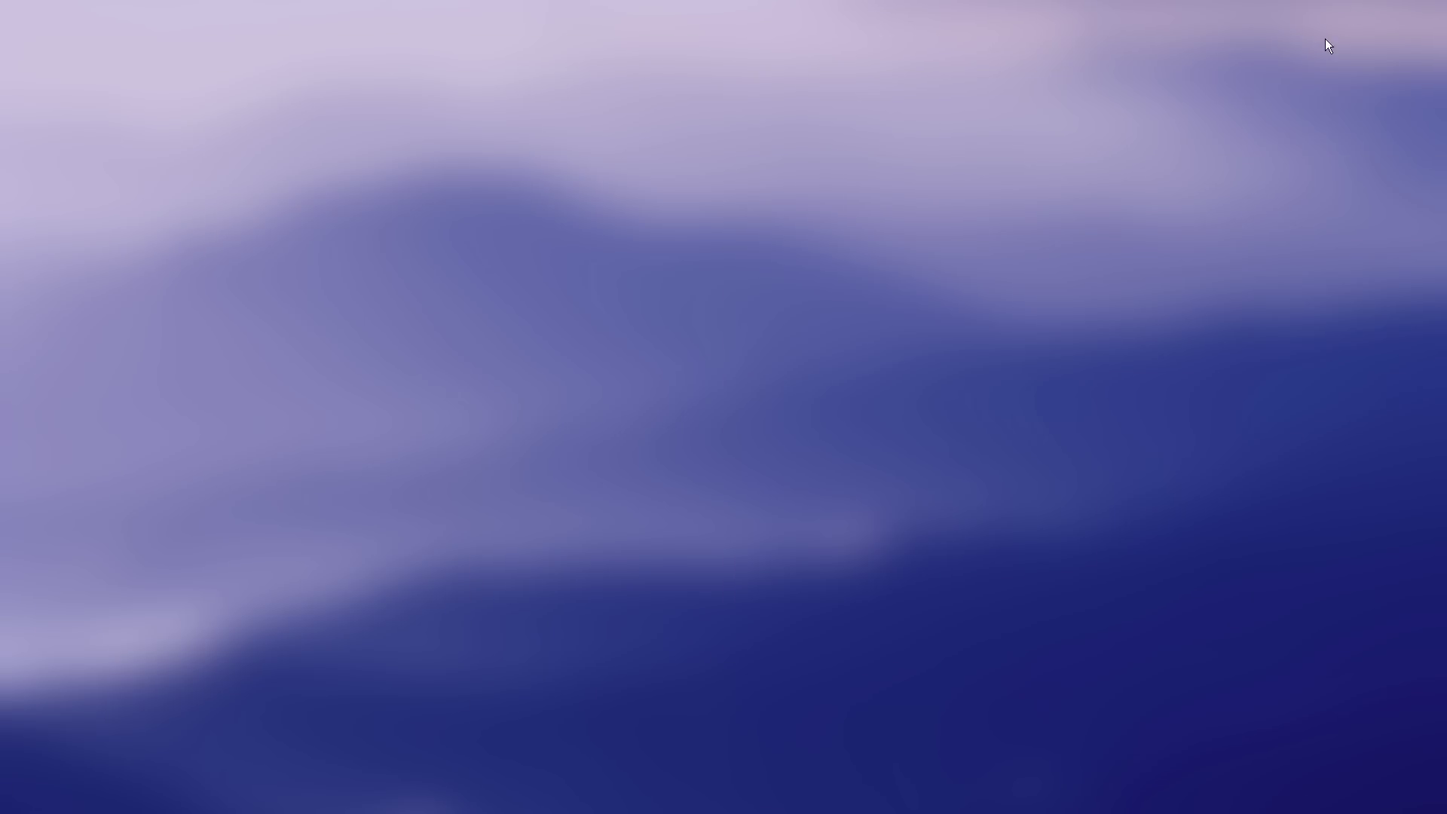